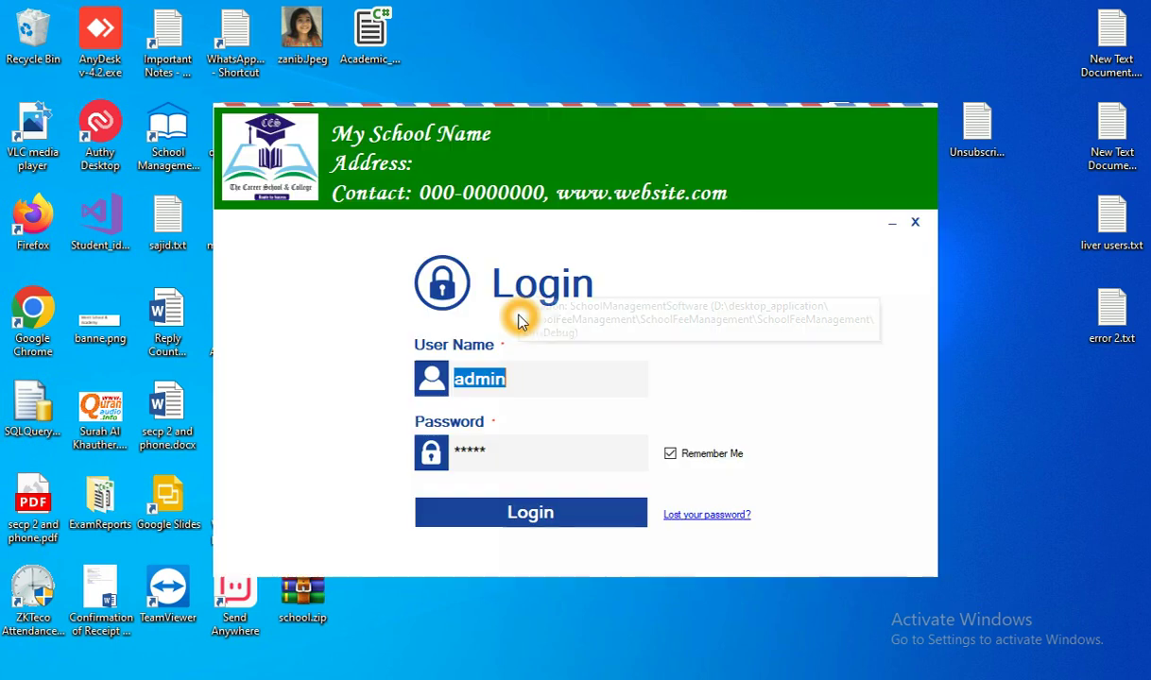
Log in with the remembered credentials and open the academic Daily Routine window
{"action": "left_click", "coordinate": [551, 516]}
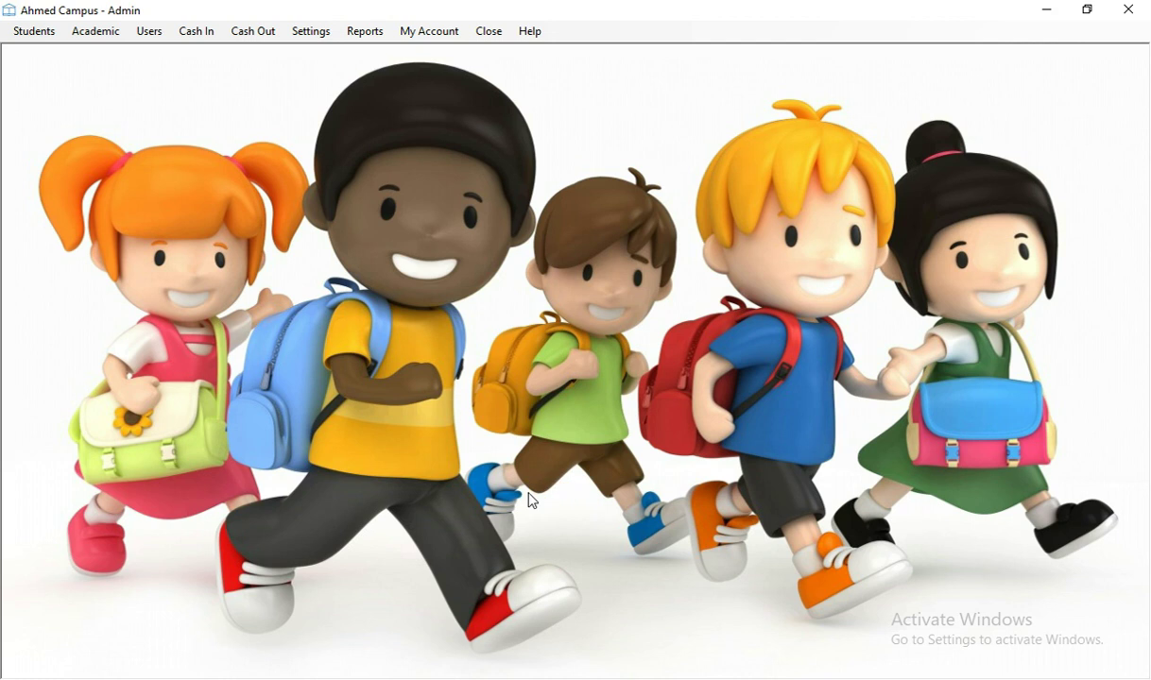
{"action": "left_click", "coordinate": [106, 37]}
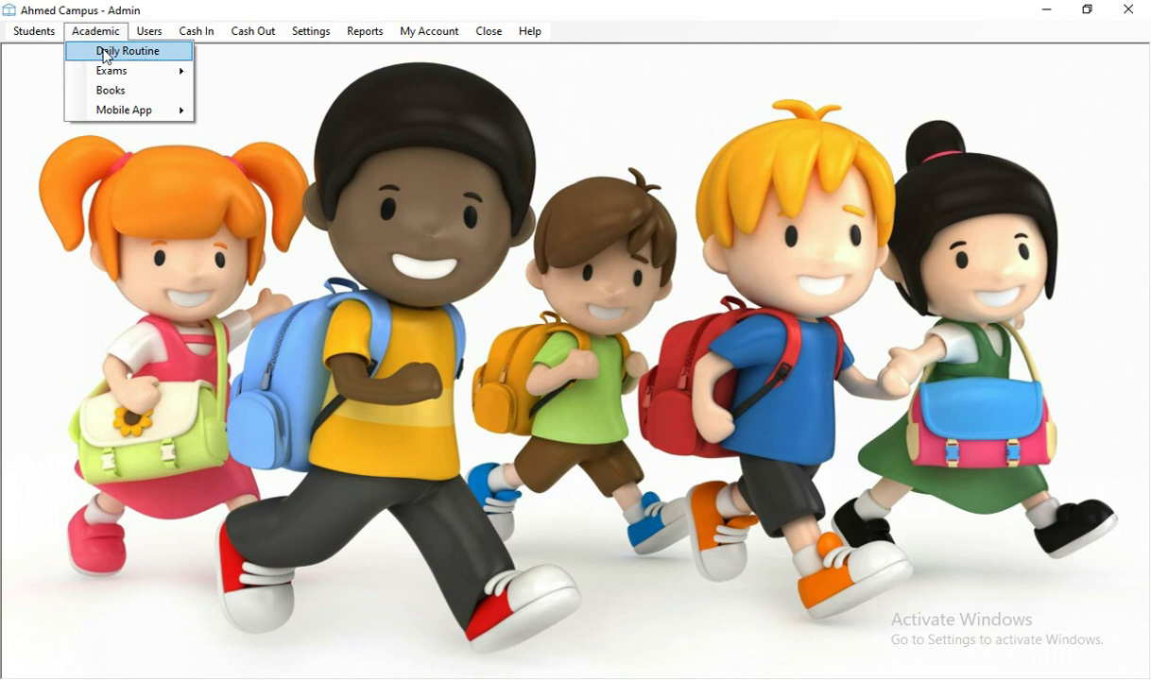
{"action": "left_click", "coordinate": [175, 54]}
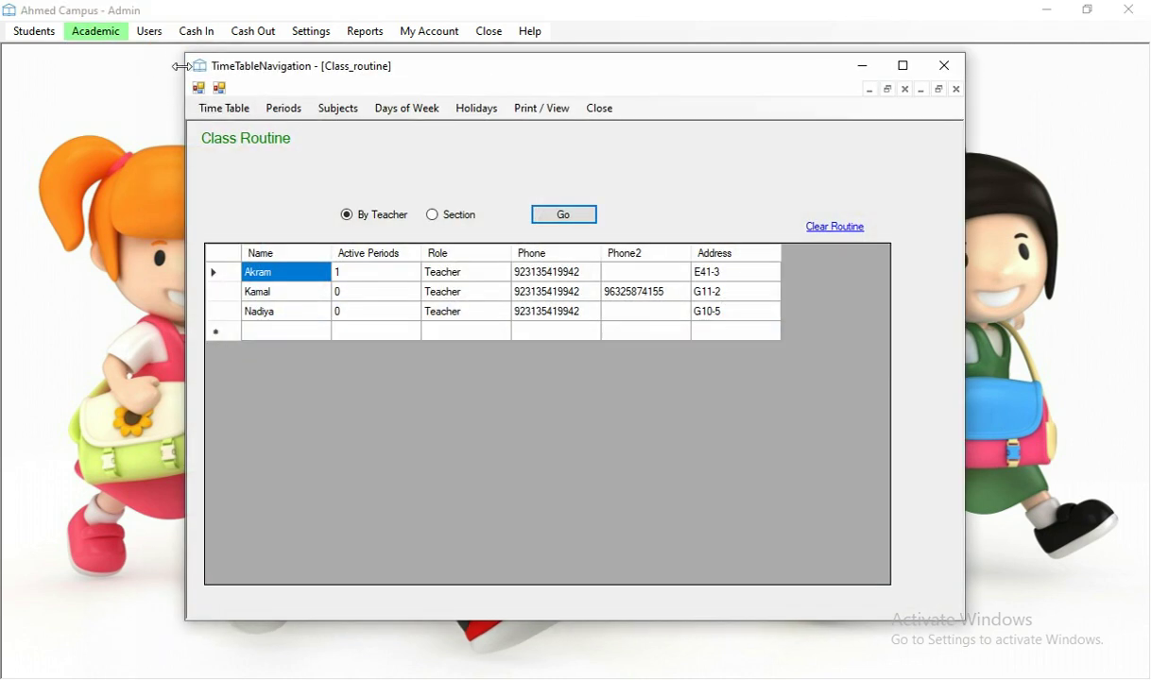
{"action": "left_click", "coordinate": [204, 87]}
{"action": "left_click", "coordinate": [203, 86]}
{"action": "left_click", "coordinate": [401, 154]}
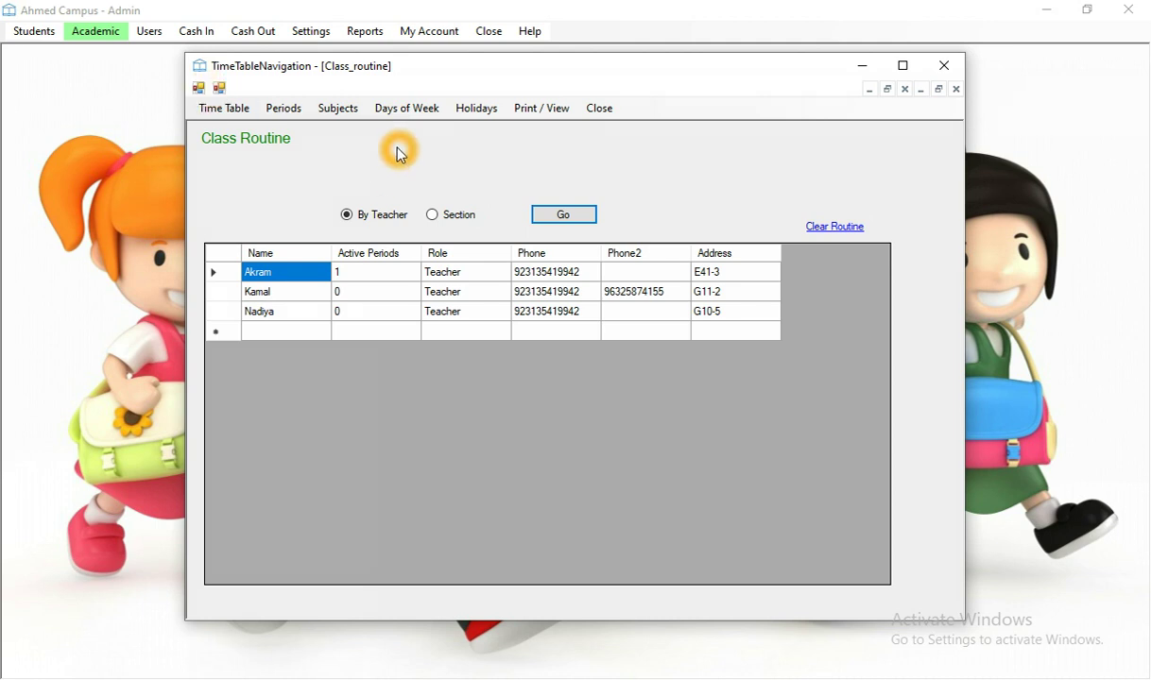
Open the days of the week setup and examine each day's number and holiday status
{"action": "left_click", "coordinate": [395, 142]}
{"action": "left_click", "coordinate": [408, 113]}
{"action": "left_click", "coordinate": [444, 163]}
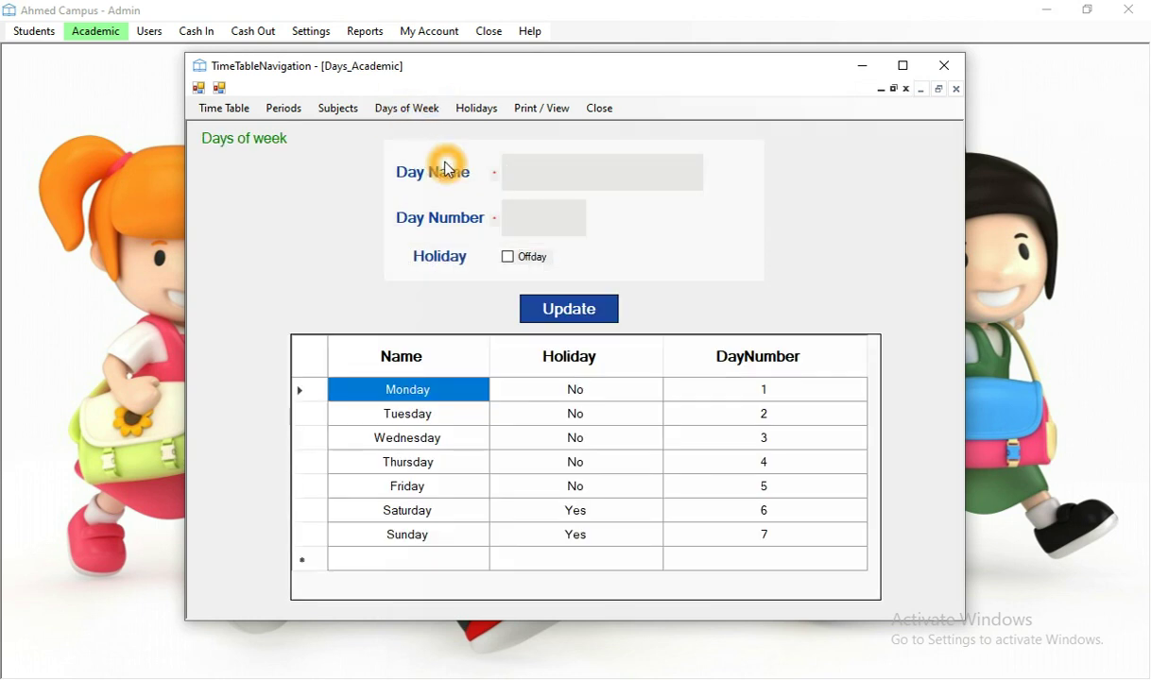
{"action": "left_click", "coordinate": [811, 437]}
{"action": "left_click", "coordinate": [517, 498]}
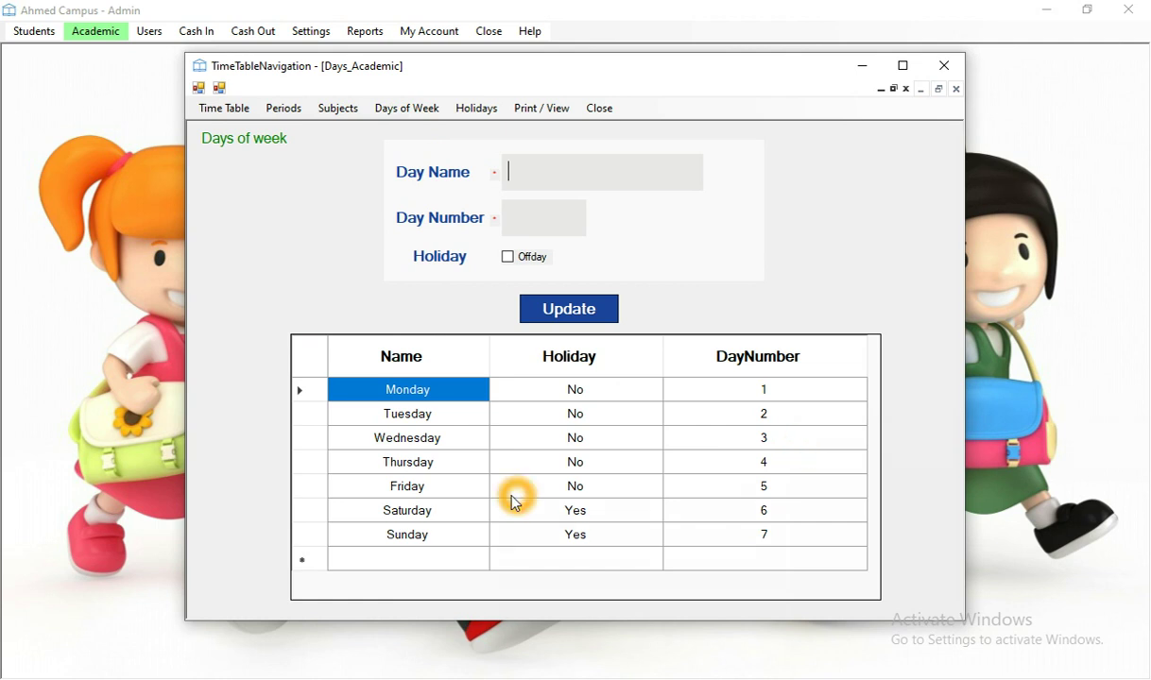
{"action": "left_click", "coordinate": [401, 507]}
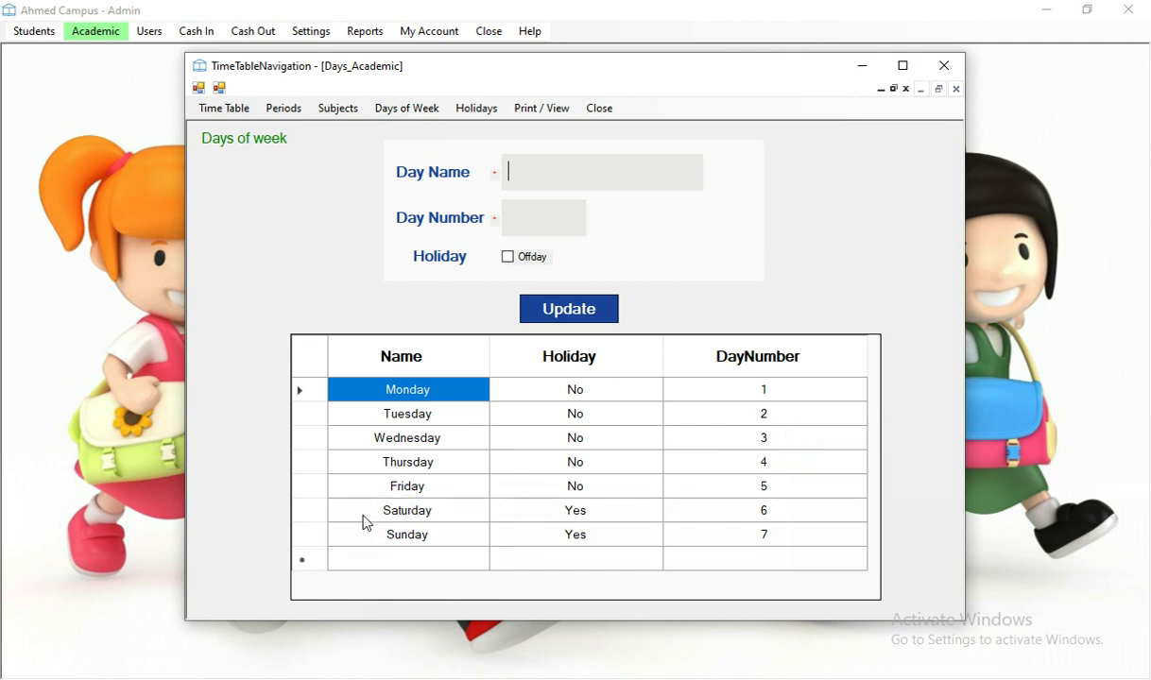
{"action": "left_click", "coordinate": [288, 523]}
{"action": "left_click", "coordinate": [609, 509]}
{"action": "left_click", "coordinate": [547, 457]}
{"action": "left_click", "coordinate": [578, 480]}
{"action": "left_click", "coordinate": [588, 481]}
{"action": "left_click", "coordinate": [681, 232]}
{"action": "left_click", "coordinate": [437, 149]}
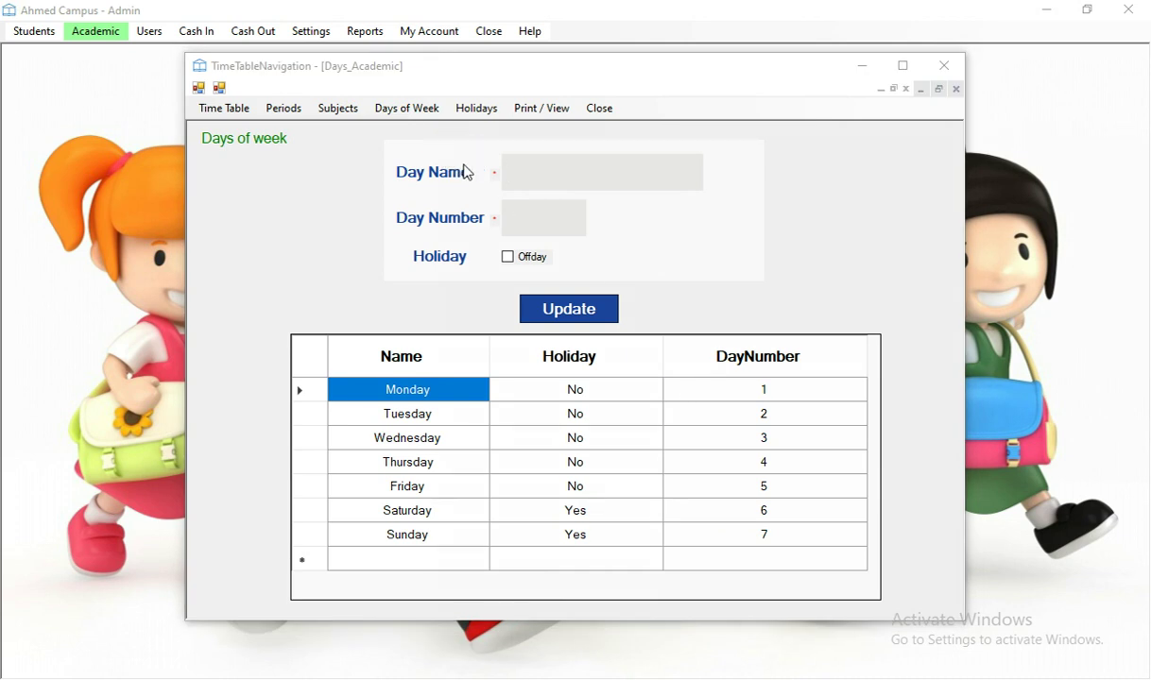
Open the subjects list and enter Handwriting as the long name of a new subject
{"action": "left_click", "coordinate": [340, 110]}
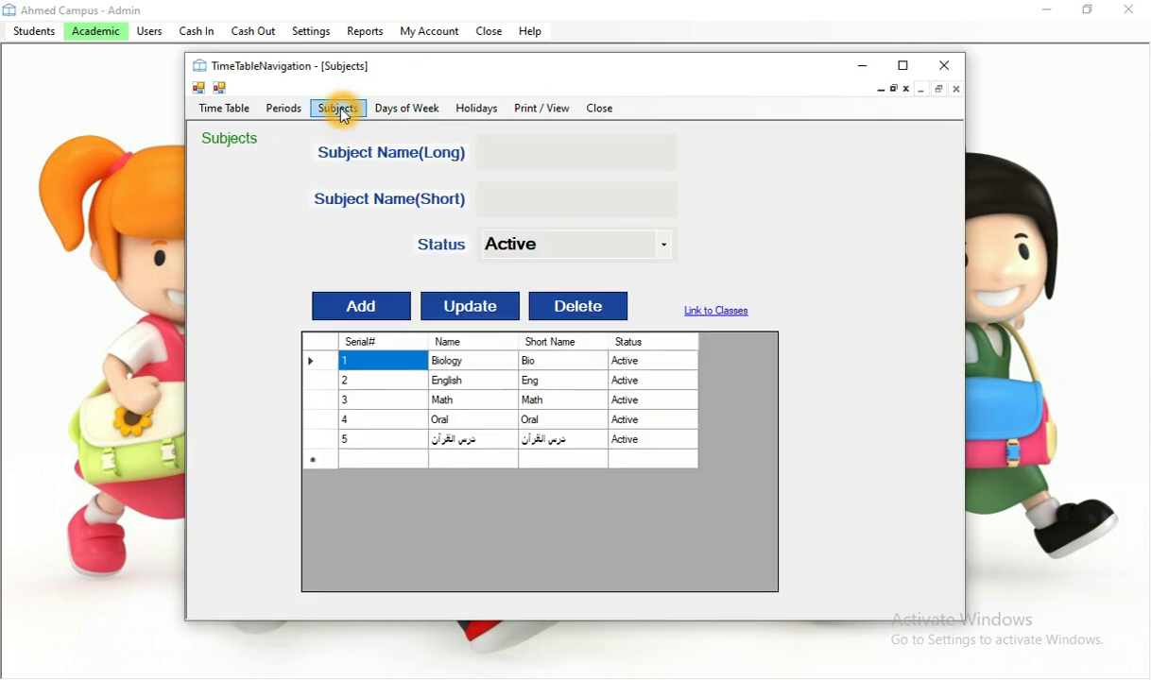
{"action": "left_click", "coordinate": [363, 133]}
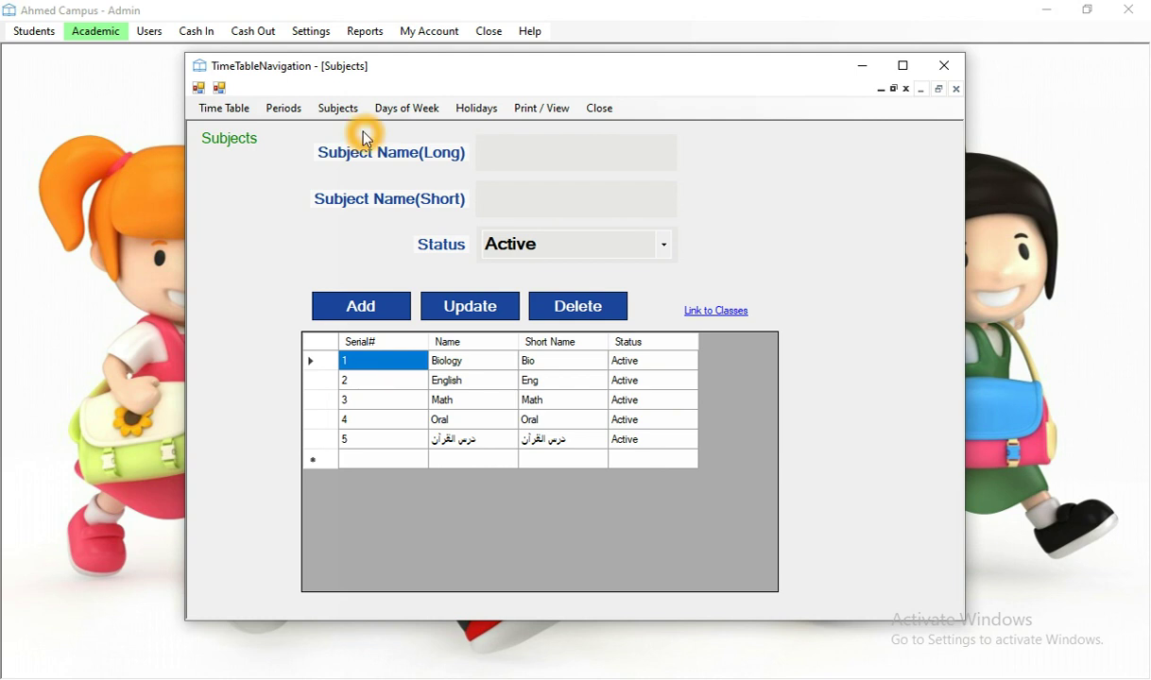
{"action": "left_click", "coordinate": [387, 168]}
{"action": "left_click", "coordinate": [511, 427]}
{"action": "left_click", "coordinate": [517, 155]}
{"action": "left_click", "coordinate": [518, 151]}
{"action": "type", "text": "Handwriting"}
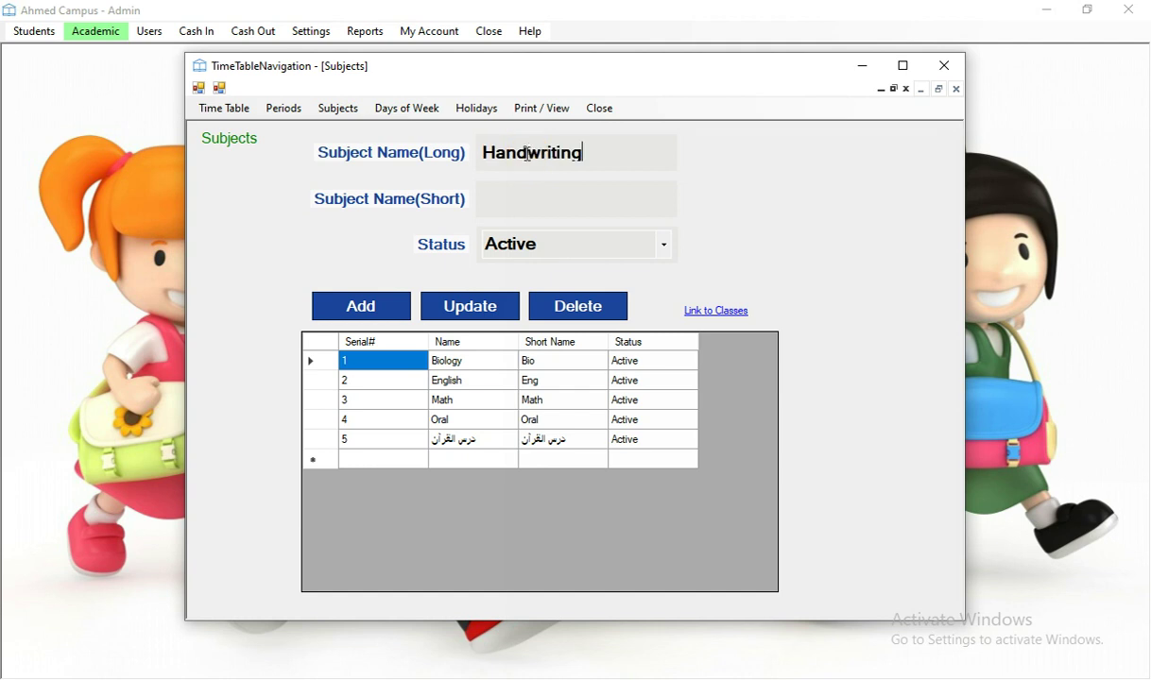
Set the new subject's short name to HW and add it to the subjects list
{"action": "left_click", "coordinate": [499, 193]}
{"action": "left_click", "coordinate": [603, 217]}
{"action": "type", "text": "H"}
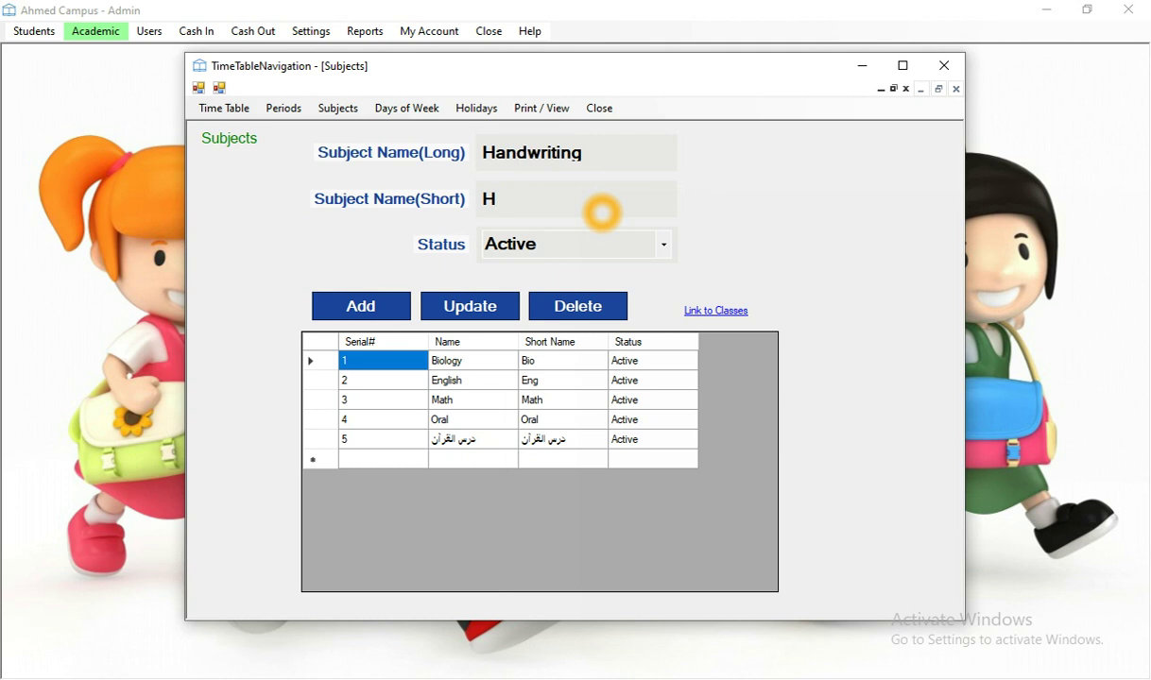
{"action": "type", "text": "w"}
{"action": "key", "text": "BackSpace"}
{"action": "type", "text": "W"}
{"action": "left_click", "coordinate": [348, 308]}
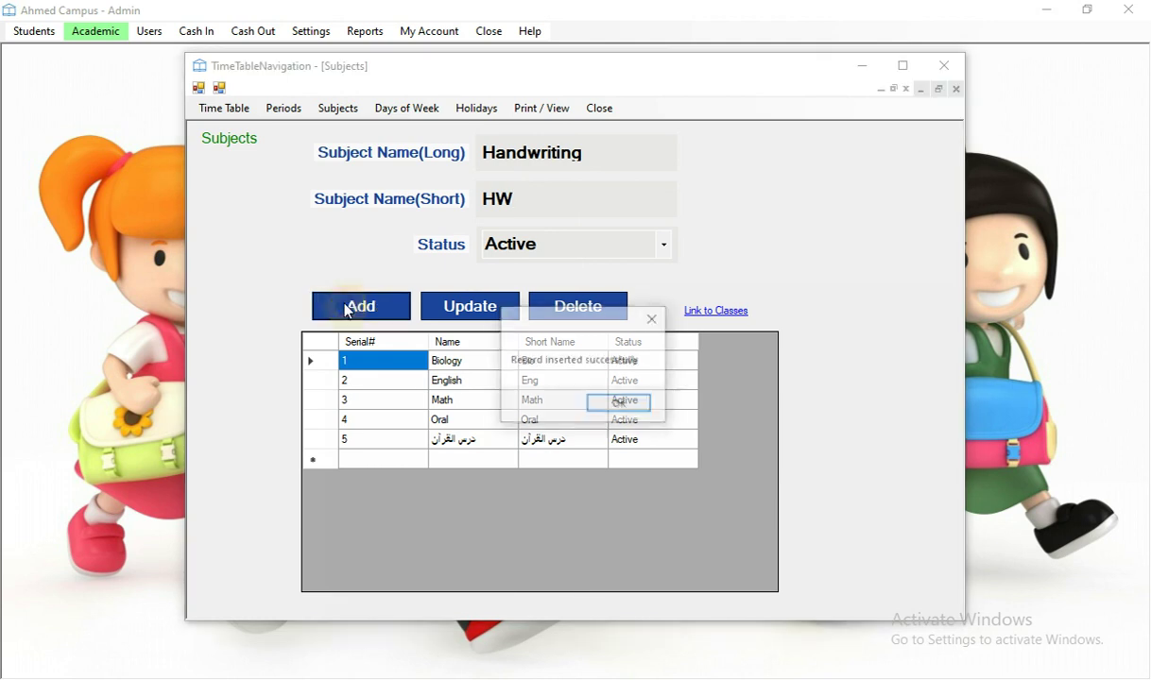
{"action": "left_click", "coordinate": [638, 408]}
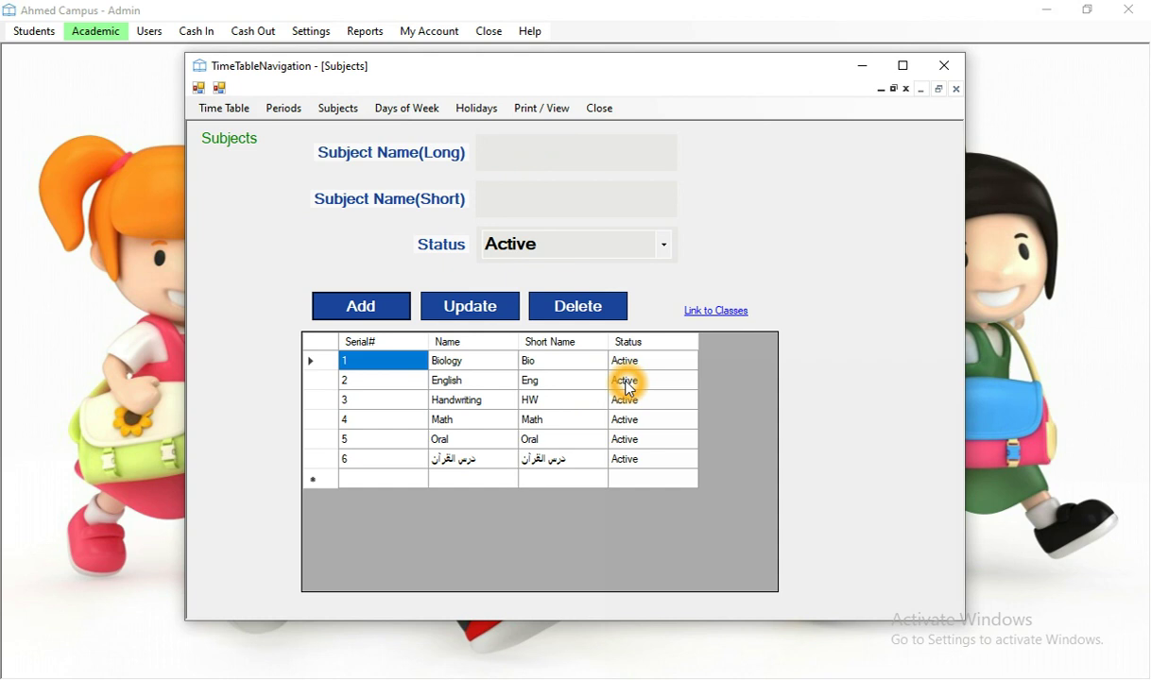
Open the periods list and delete all existing periods
{"action": "left_click", "coordinate": [284, 109]}
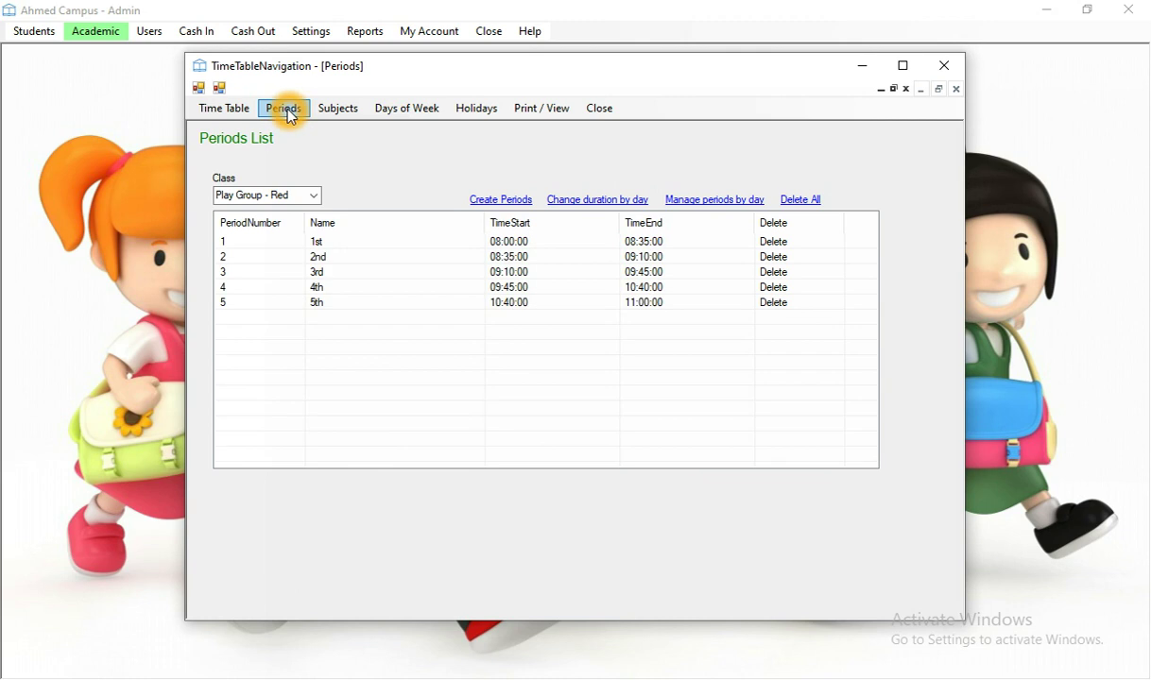
{"action": "left_click", "coordinate": [307, 130]}
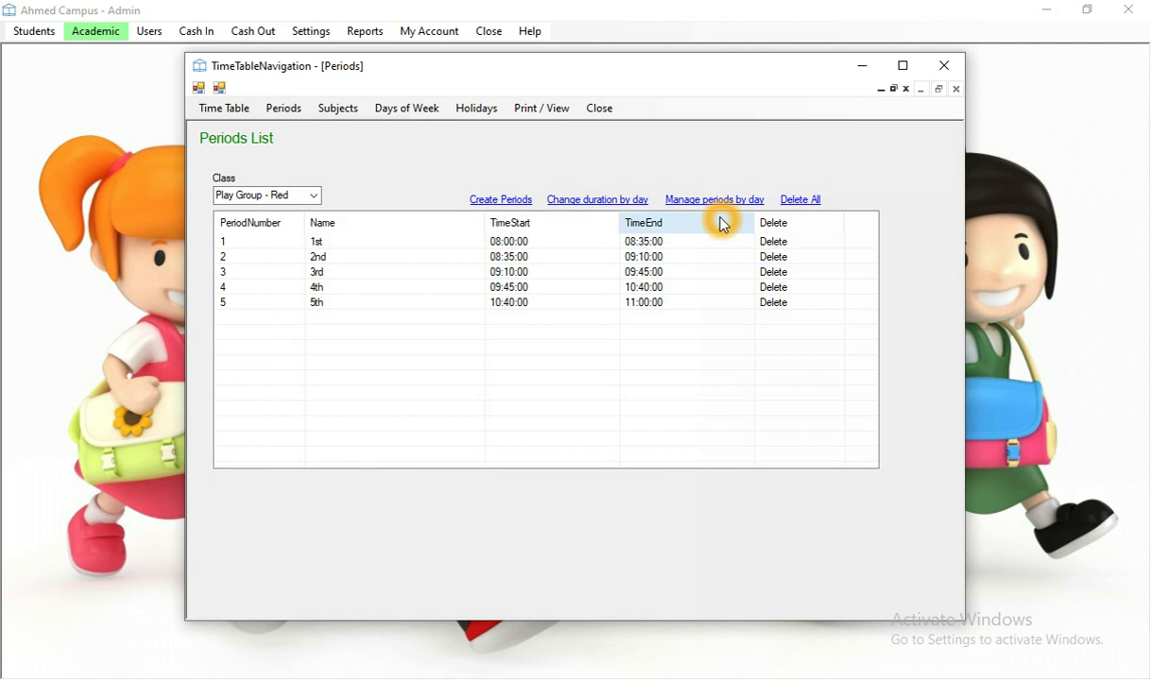
{"action": "left_click", "coordinate": [806, 205]}
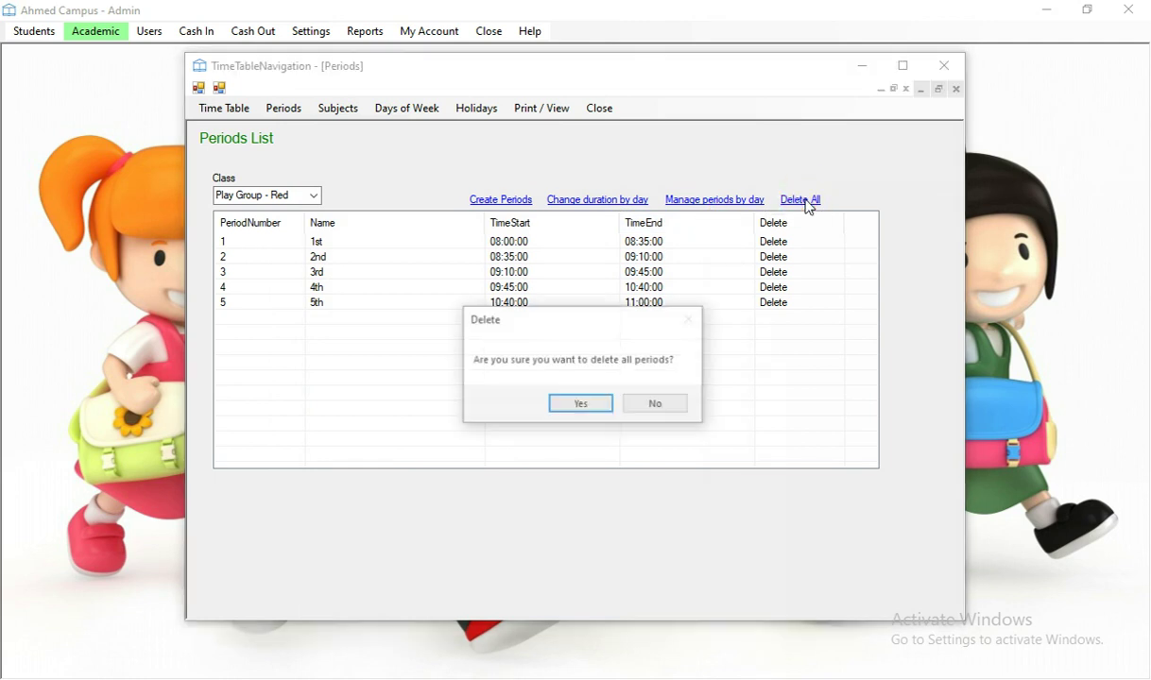
{"action": "left_click", "coordinate": [584, 413]}
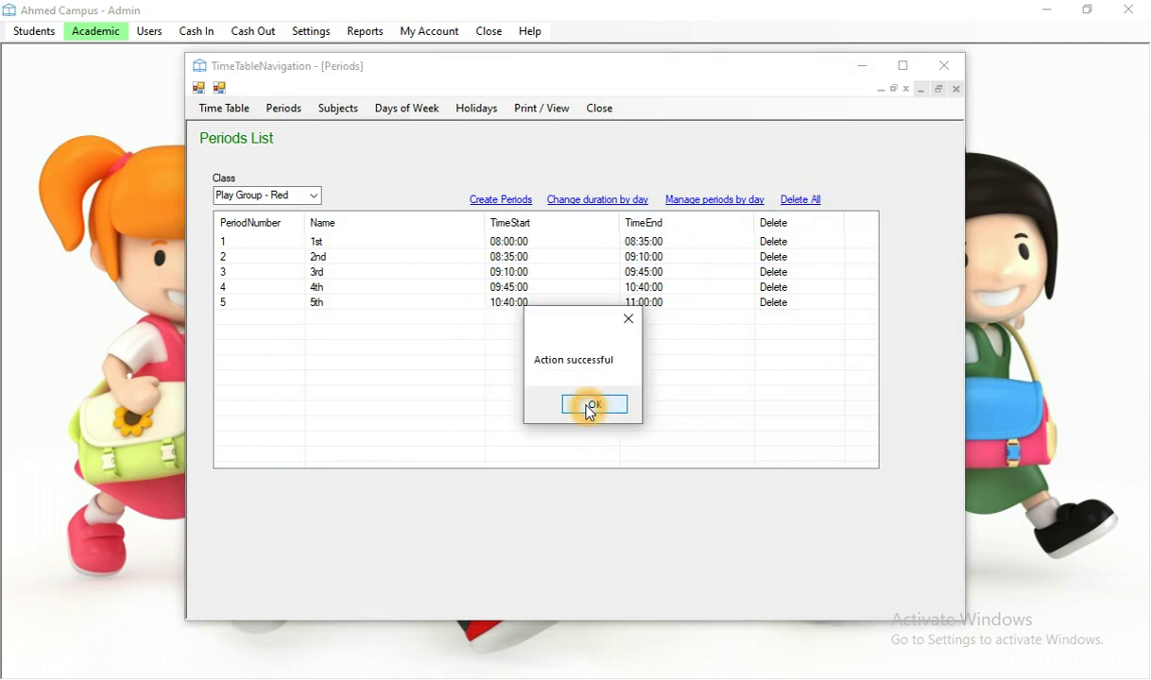
{"action": "left_click", "coordinate": [615, 408]}
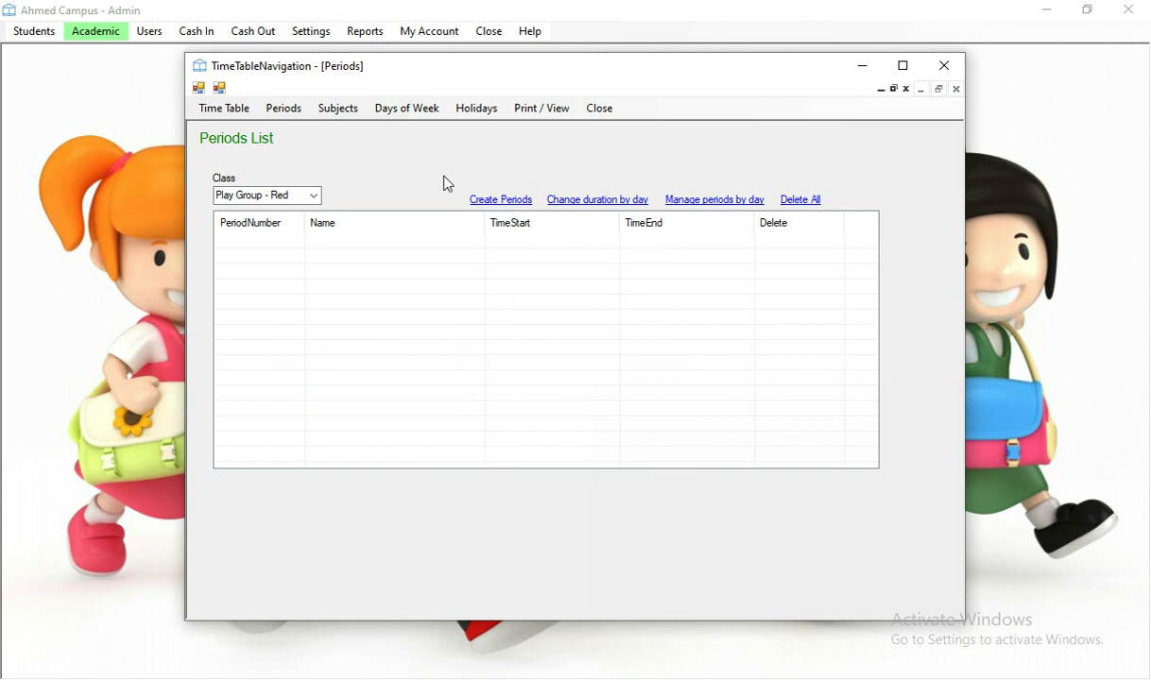
Open period creation and set the number of periods for class One - A to 8
{"action": "left_click", "coordinate": [404, 169]}
{"action": "left_click", "coordinate": [500, 204]}
{"action": "left_click", "coordinate": [514, 201]}
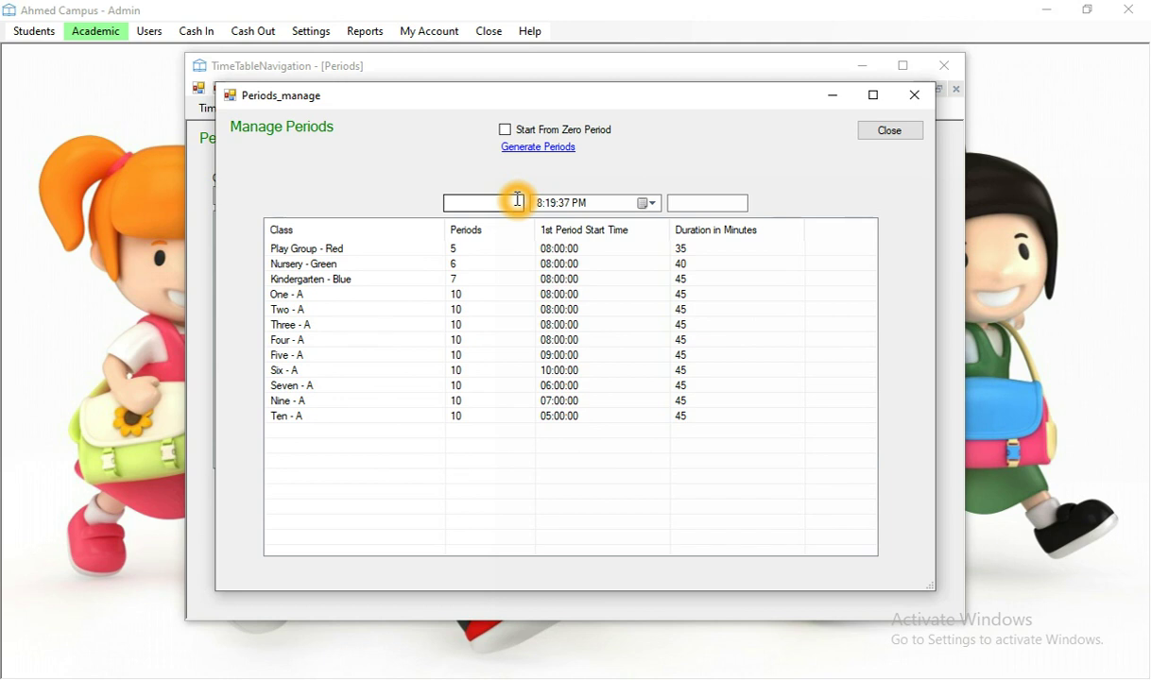
{"action": "left_click", "coordinate": [472, 252]}
{"action": "left_click", "coordinate": [473, 249]}
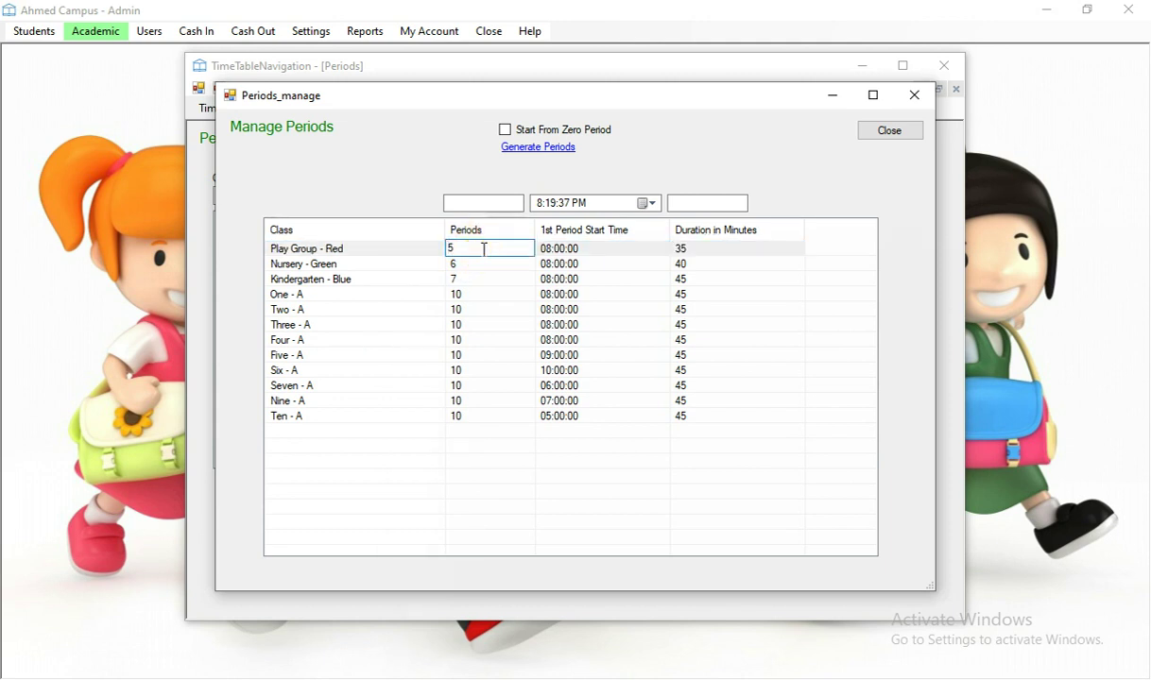
{"action": "double_click", "coordinate": [484, 250]}
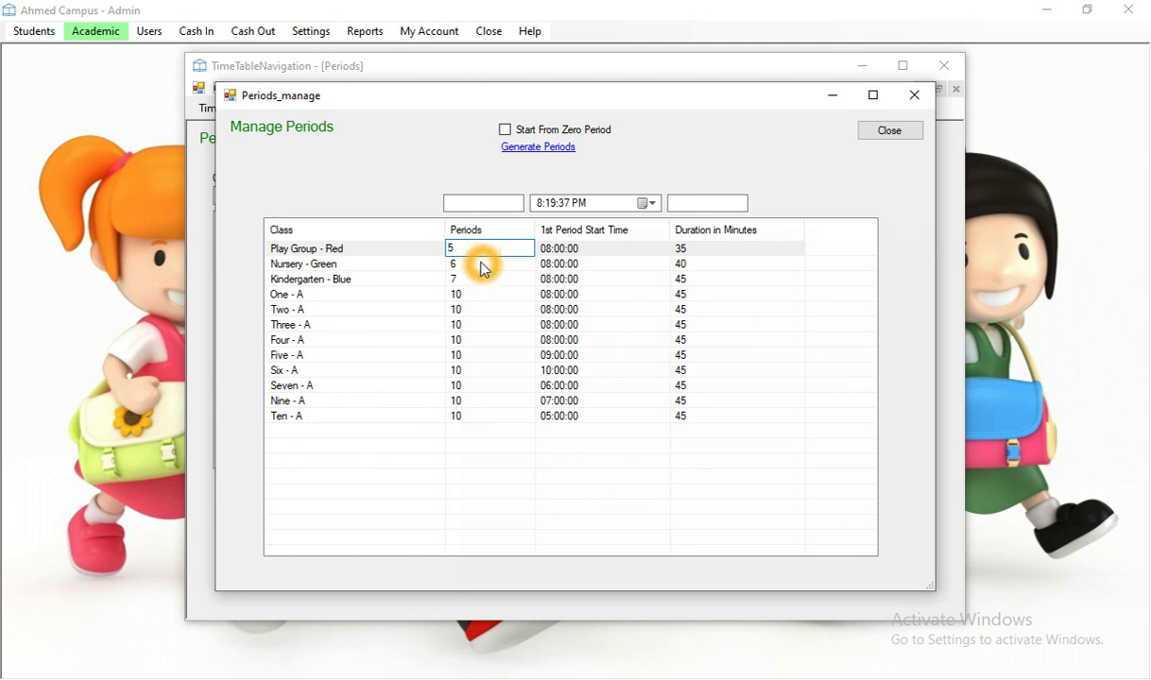
{"action": "left_click", "coordinate": [480, 265]}
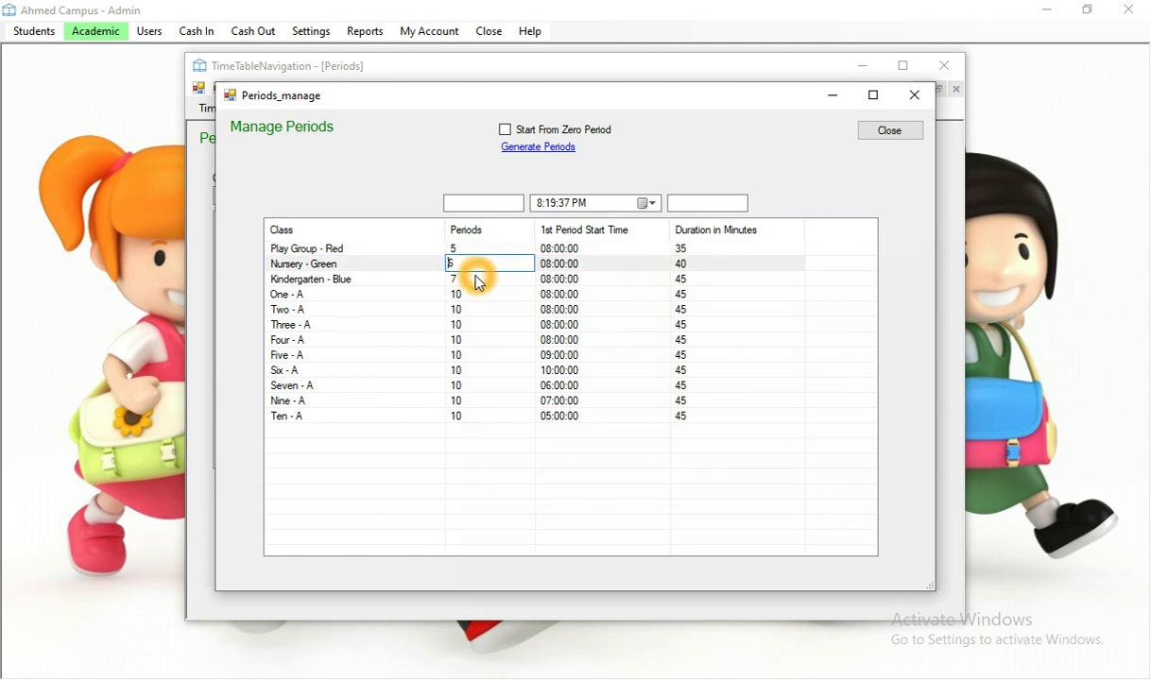
{"action": "left_click", "coordinate": [479, 279]}
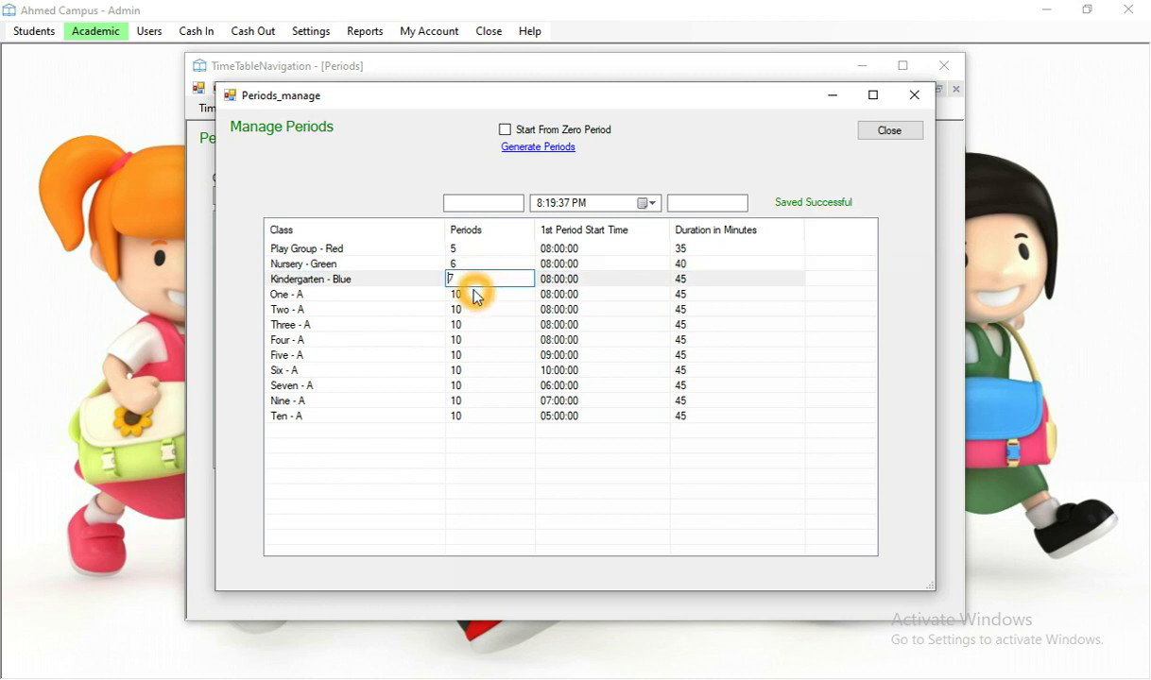
{"action": "left_click", "coordinate": [472, 295]}
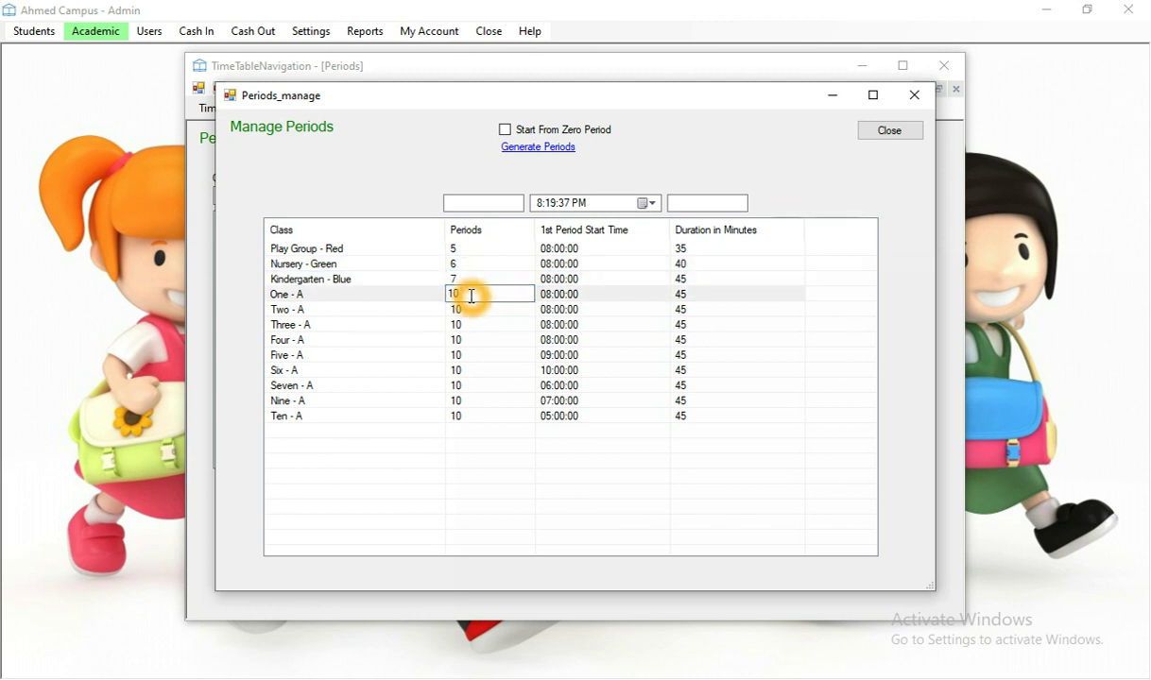
{"action": "double_click", "coordinate": [501, 294]}
{"action": "left_click", "coordinate": [467, 311]}
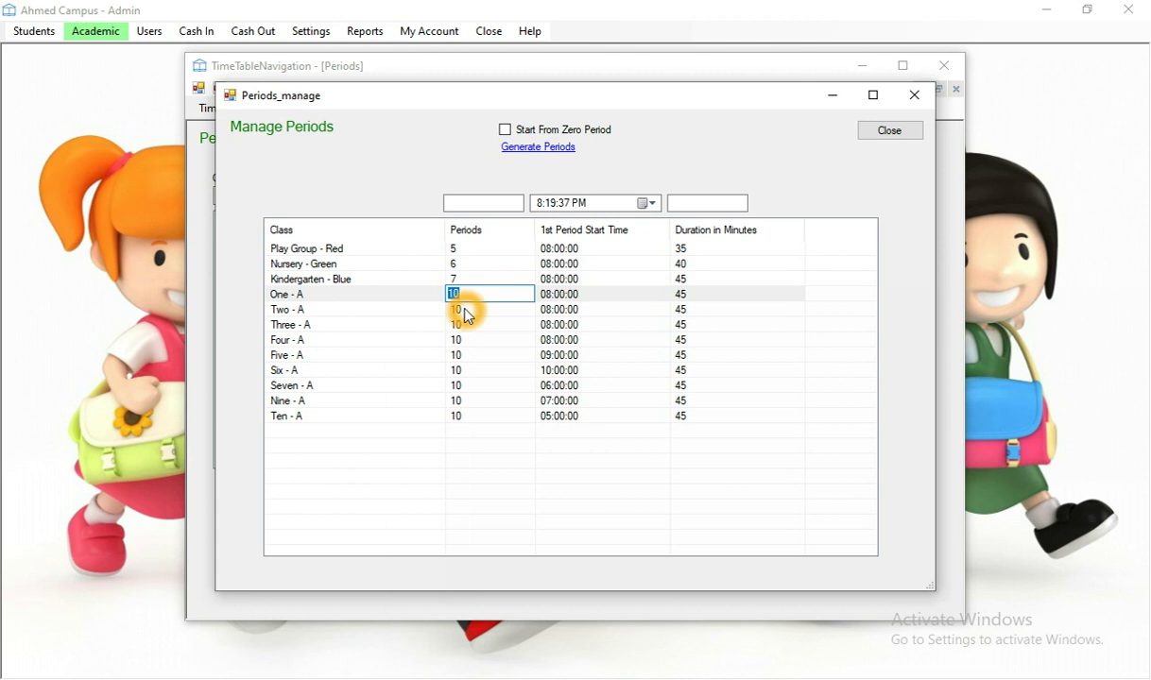
{"action": "type", "text": "8"}
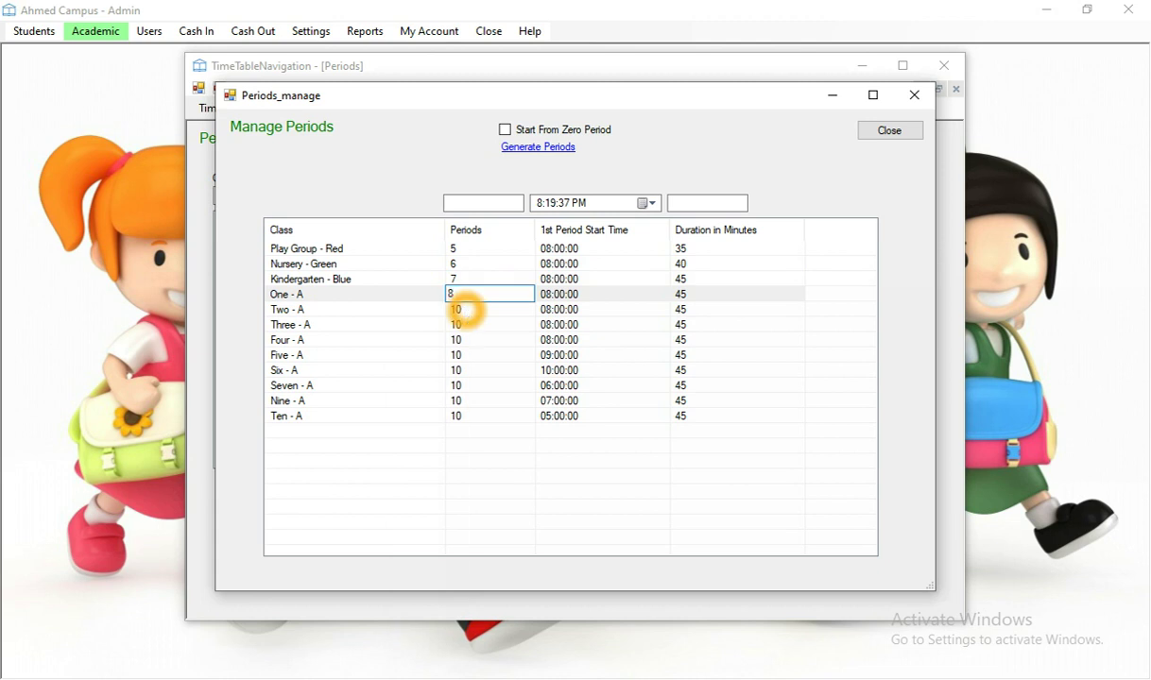
Set the number of periods for class Two - A to 9
{"action": "left_click", "coordinate": [481, 308]}
{"action": "left_click_drag", "start_coordinate": [479, 308], "coordinate": [436, 304]}
{"action": "type", "text": "9"}
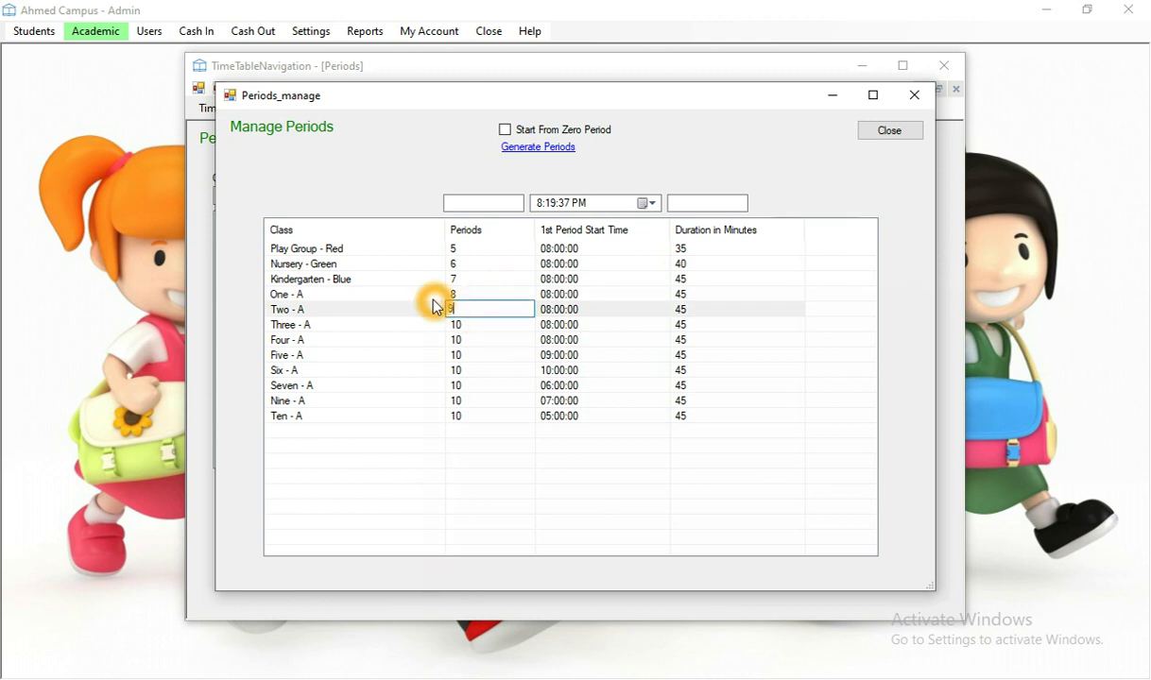
{"action": "left_click", "coordinate": [481, 330]}
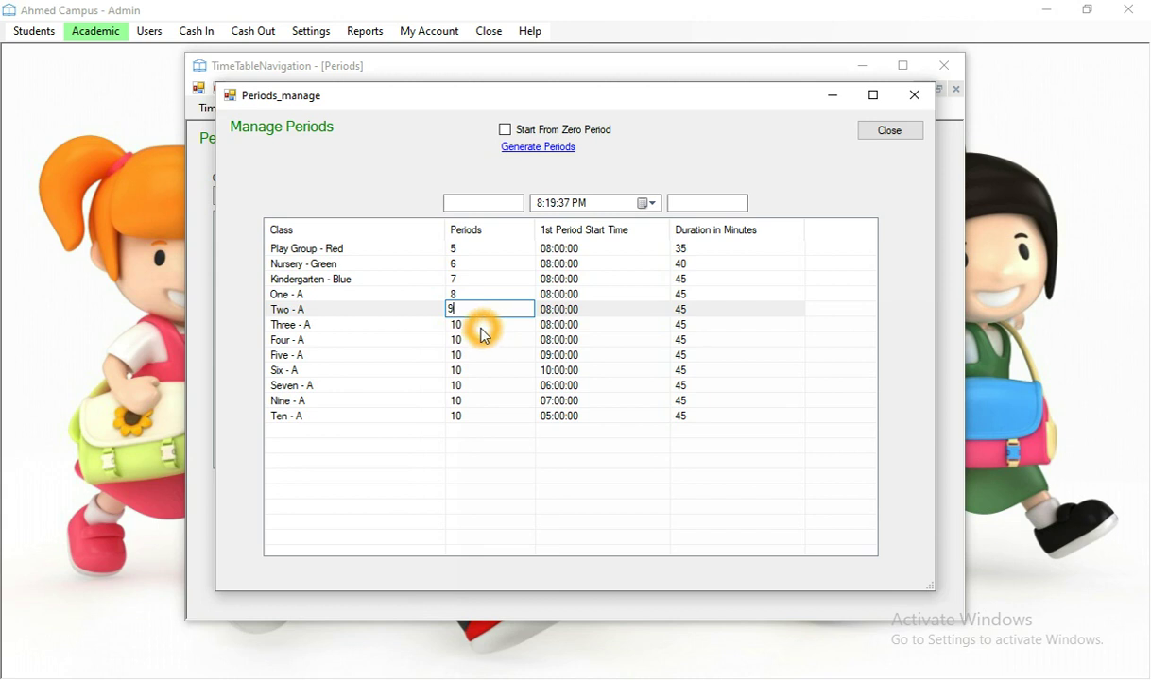
{"action": "left_click", "coordinate": [483, 329]}
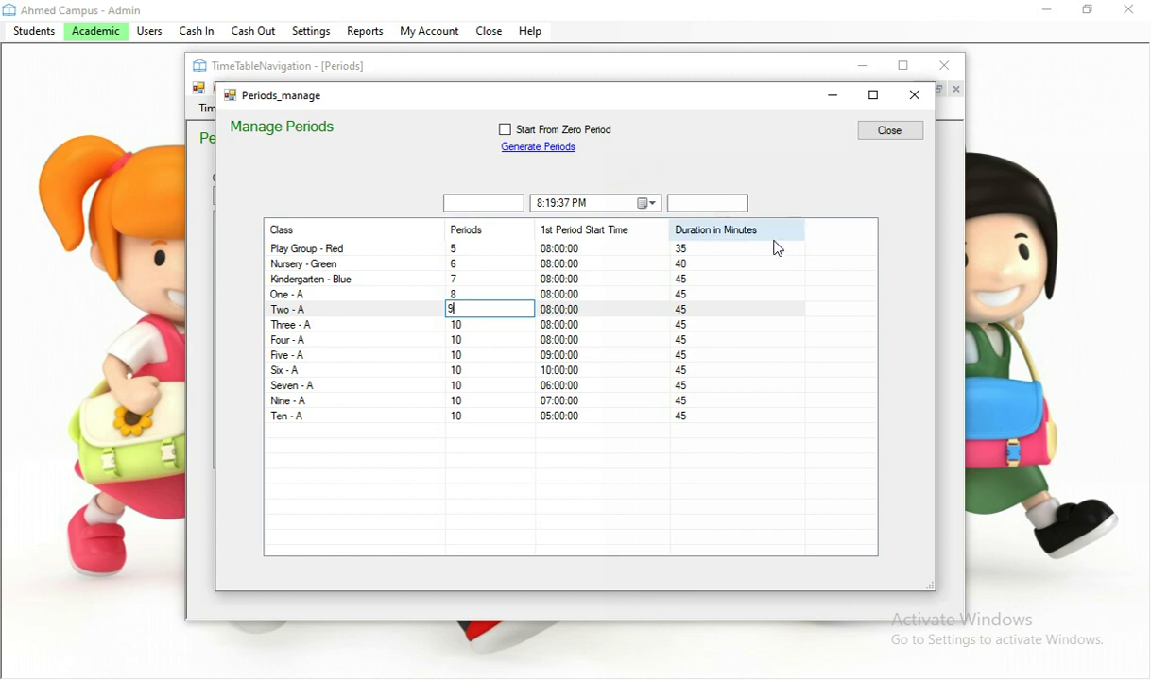
{"action": "left_click", "coordinate": [764, 277]}
Generate the periods for all classes and return to the periods list
{"action": "left_click", "coordinate": [529, 147]}
{"action": "left_click", "coordinate": [546, 151]}
{"action": "left_click", "coordinate": [510, 152]}
{"action": "left_click", "coordinate": [554, 152]}
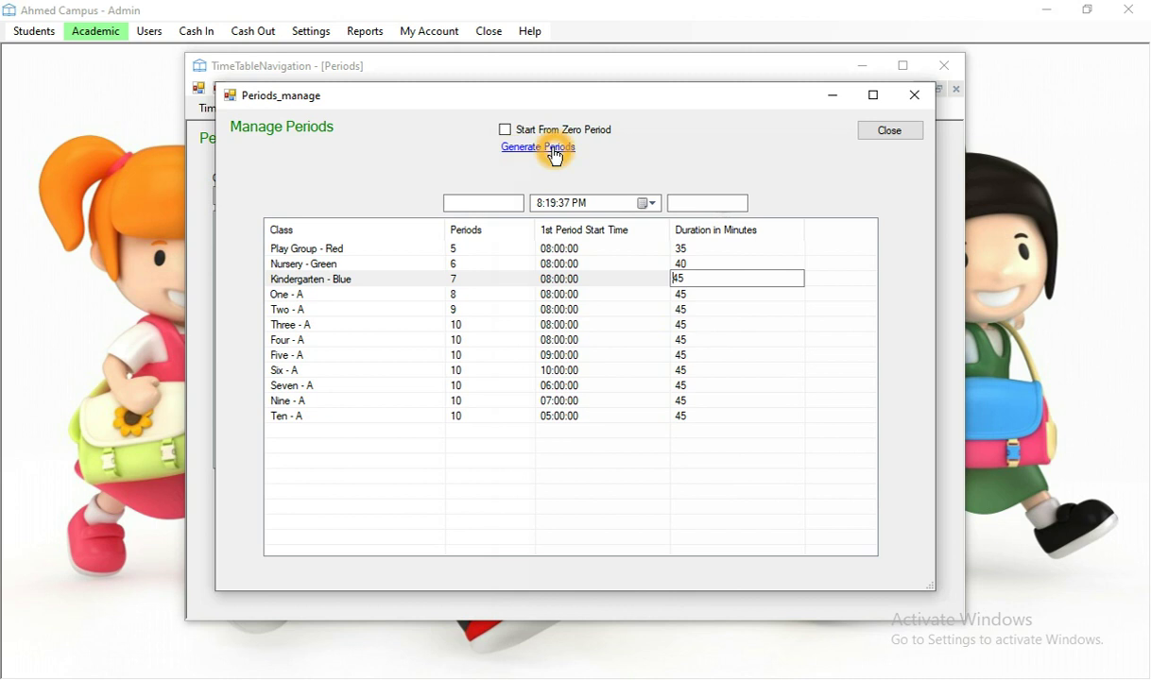
{"action": "left_click", "coordinate": [556, 153]}
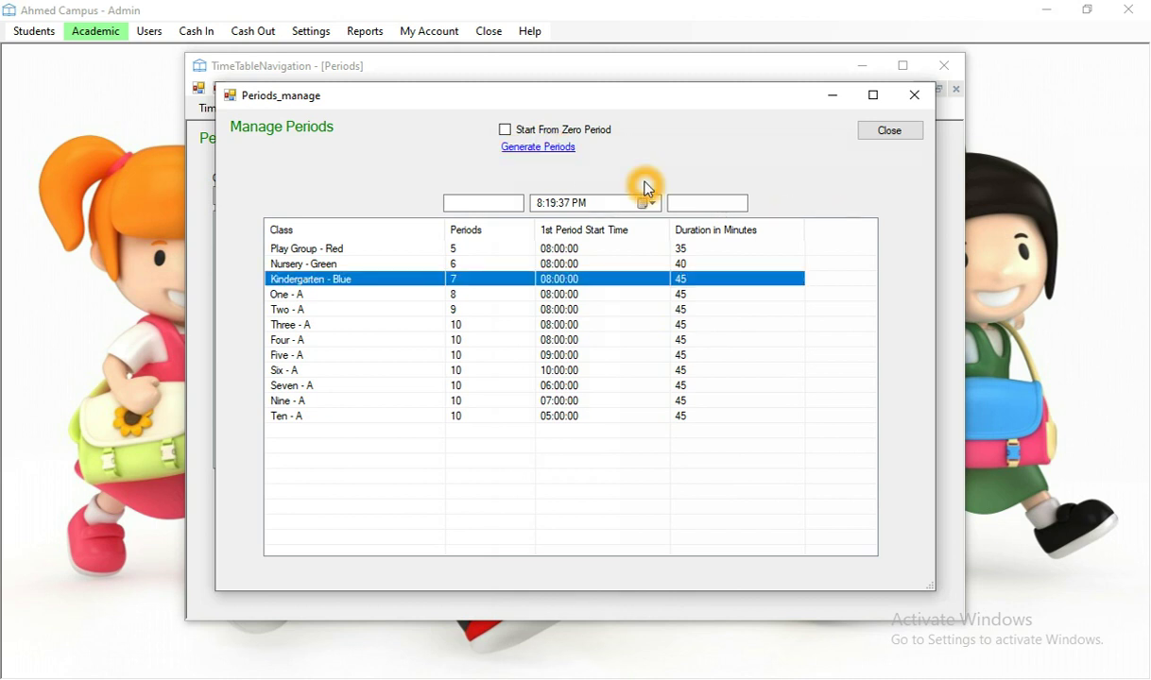
{"action": "left_click", "coordinate": [566, 150]}
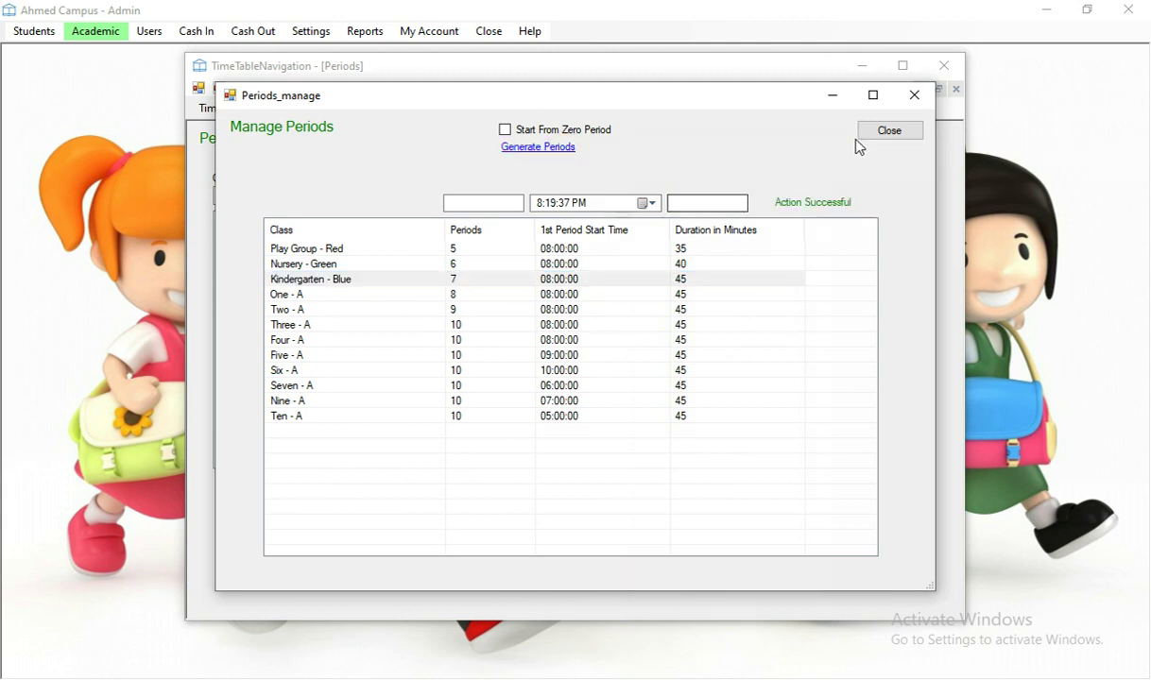
{"action": "left_click", "coordinate": [883, 132]}
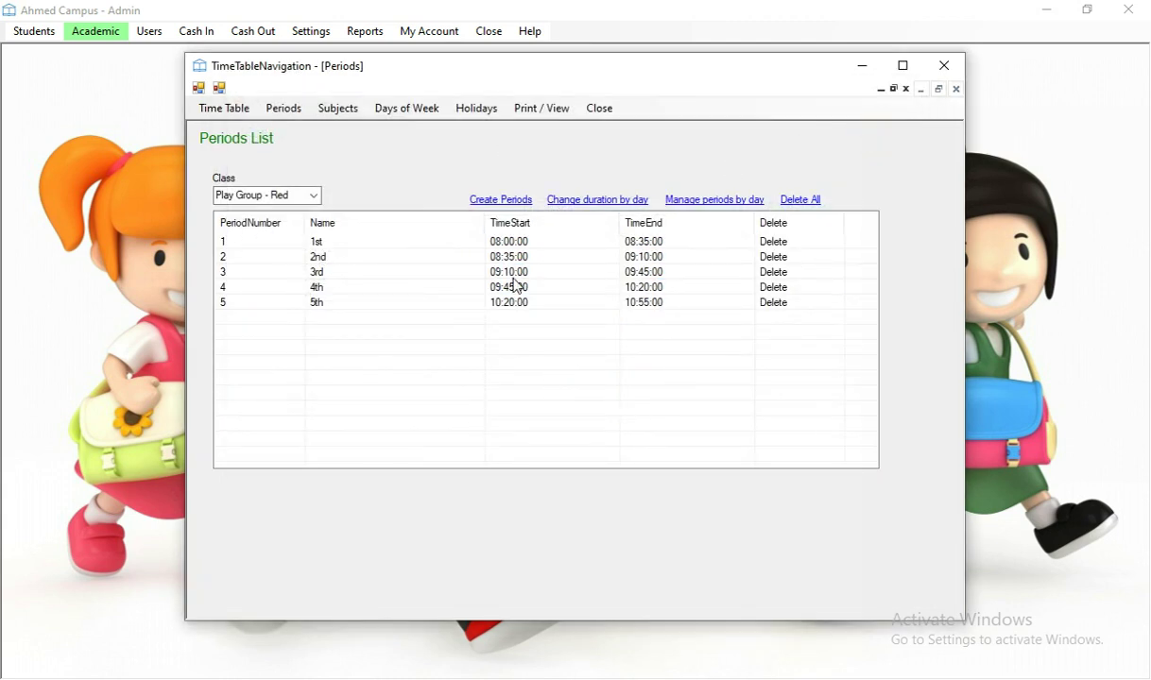
Review the period times of classes Nursery - Green, Kindergarten - Blue, One - A and Five - A in the periods list
{"action": "left_click", "coordinate": [323, 200]}
{"action": "left_click", "coordinate": [320, 200]}
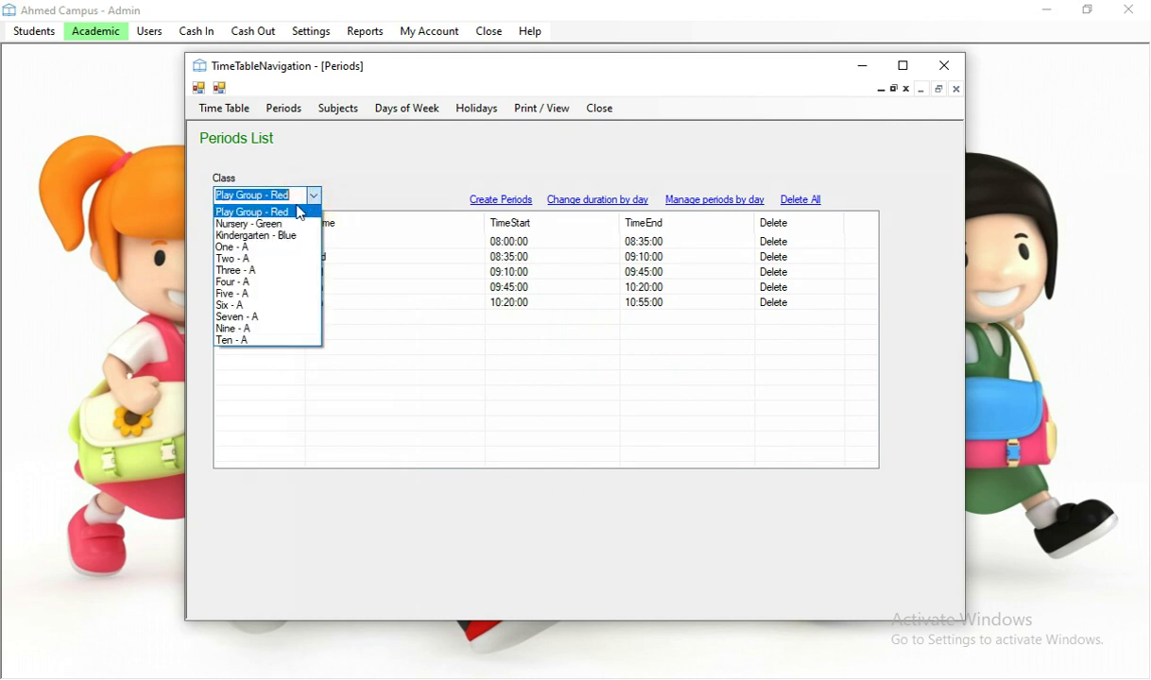
{"action": "left_click", "coordinate": [286, 225]}
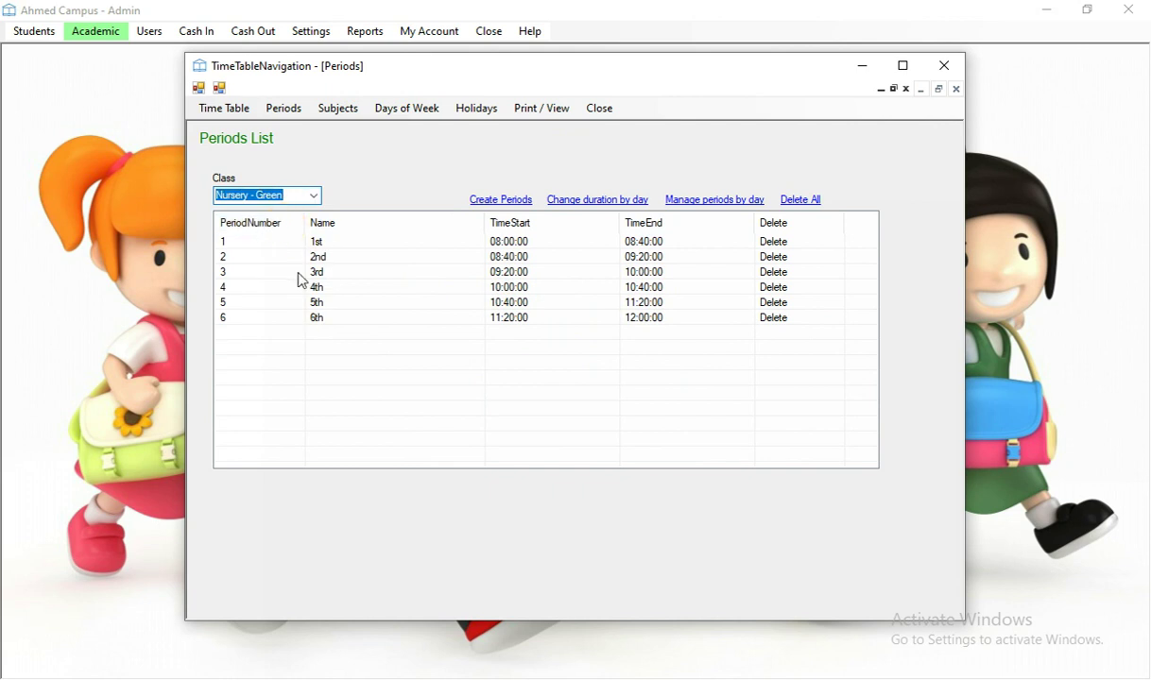
{"action": "left_click", "coordinate": [315, 200]}
{"action": "left_click", "coordinate": [288, 237]}
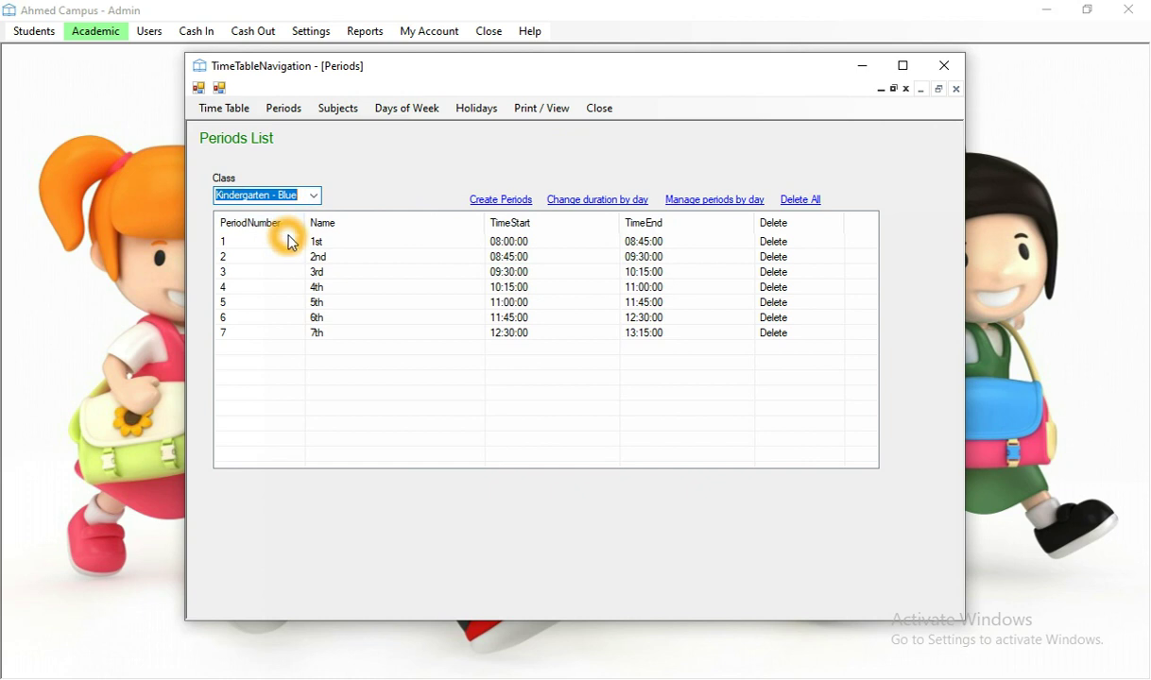
{"action": "left_click", "coordinate": [314, 200]}
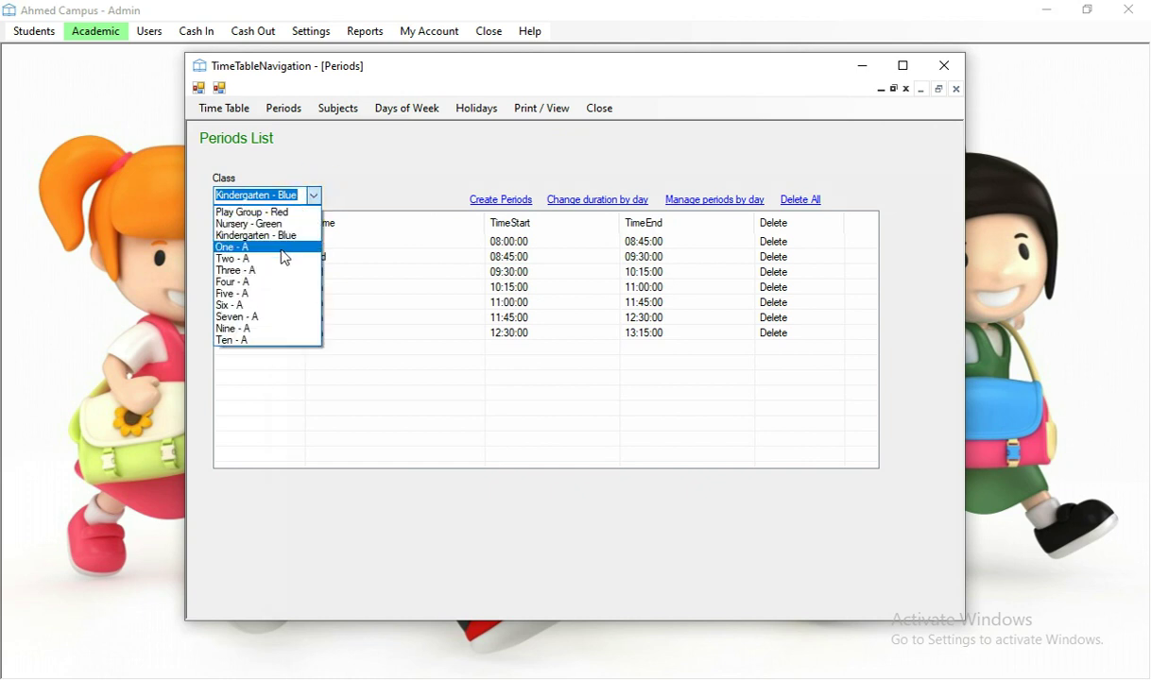
{"action": "left_click", "coordinate": [282, 250]}
{"action": "left_click", "coordinate": [315, 196]}
{"action": "left_click", "coordinate": [285, 295]}
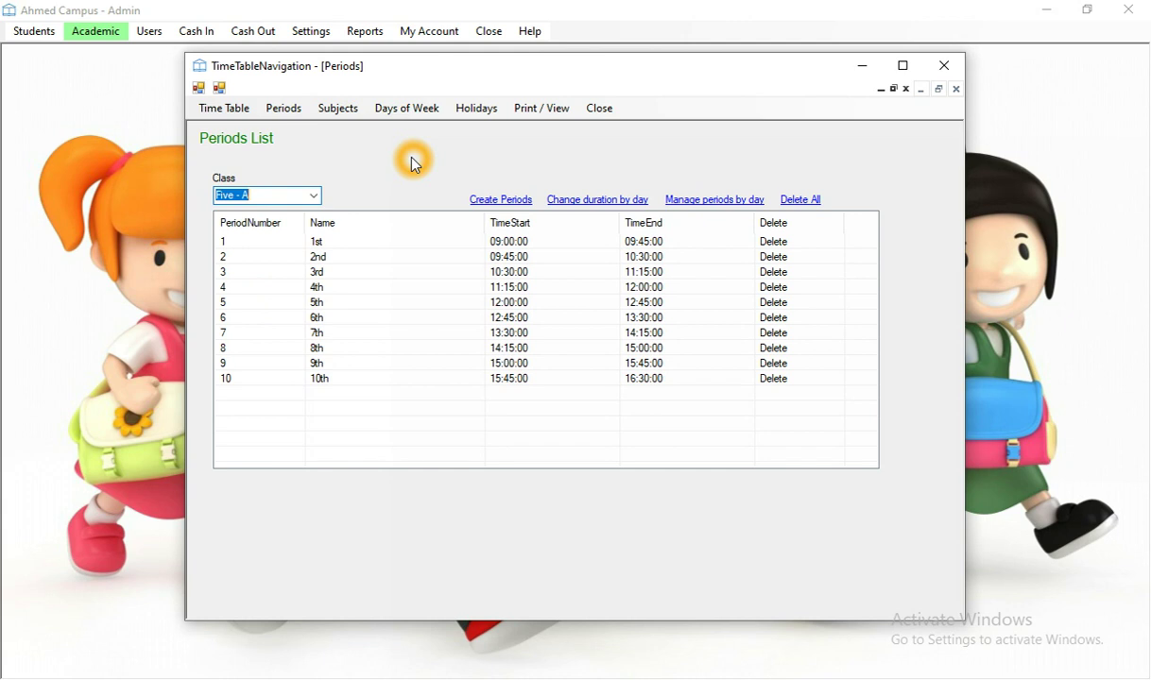
{"action": "left_click", "coordinate": [713, 203]}
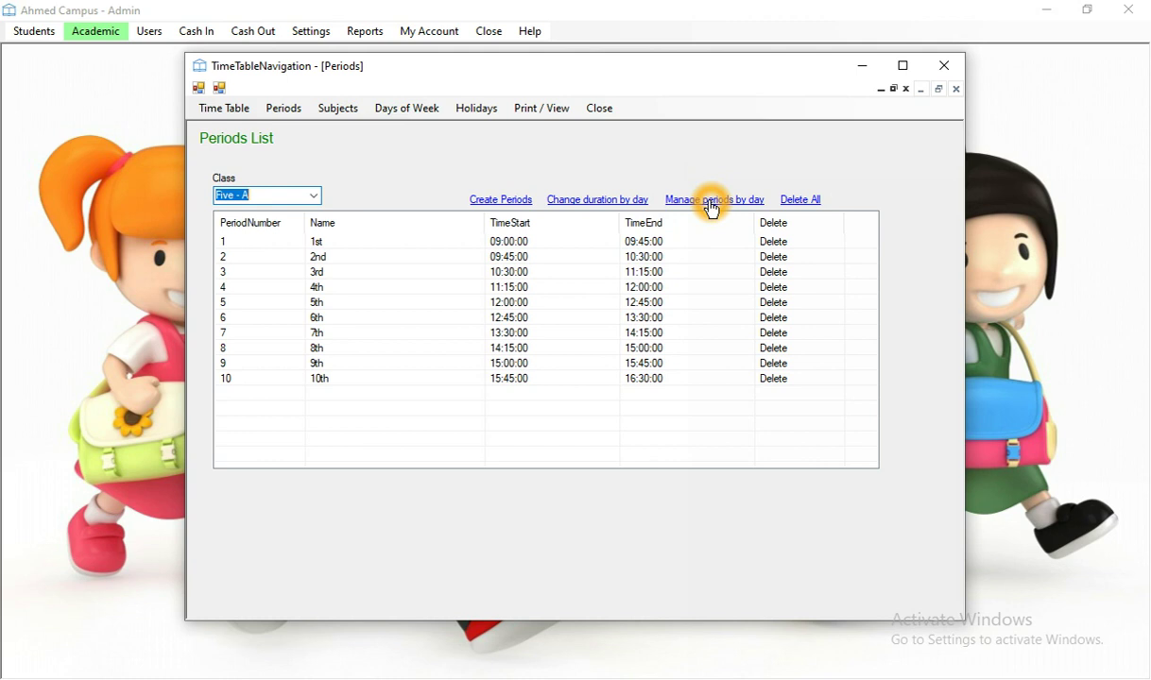
{"action": "left_click", "coordinate": [713, 202]}
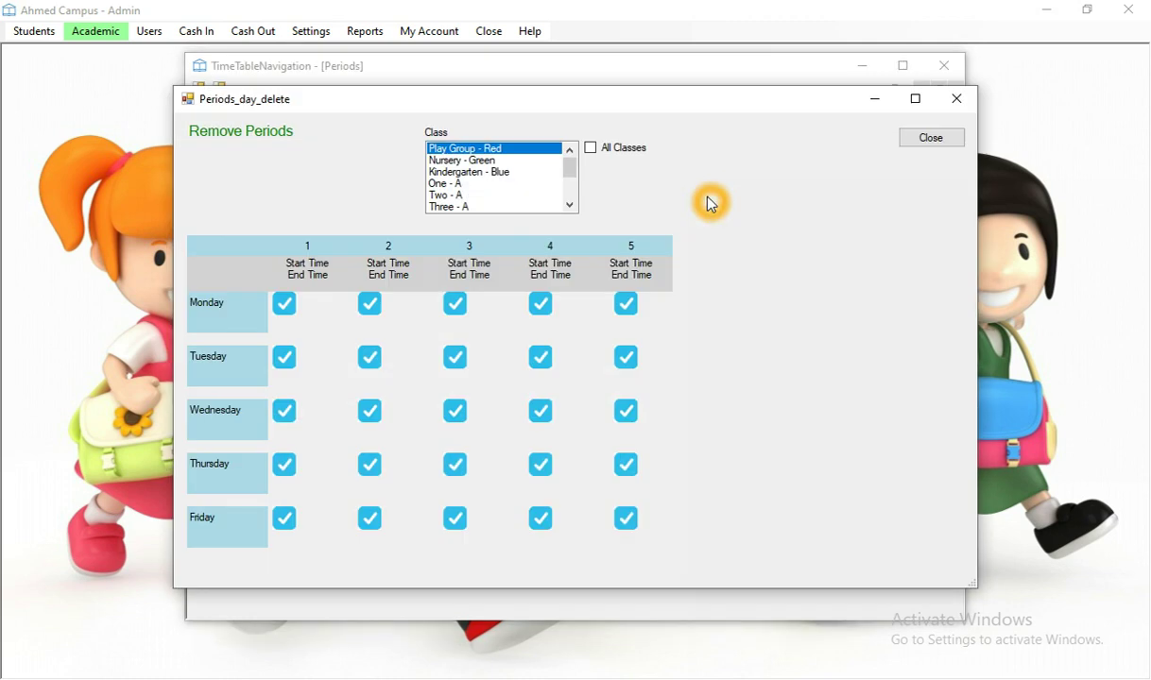
{"action": "left_click", "coordinate": [933, 143]}
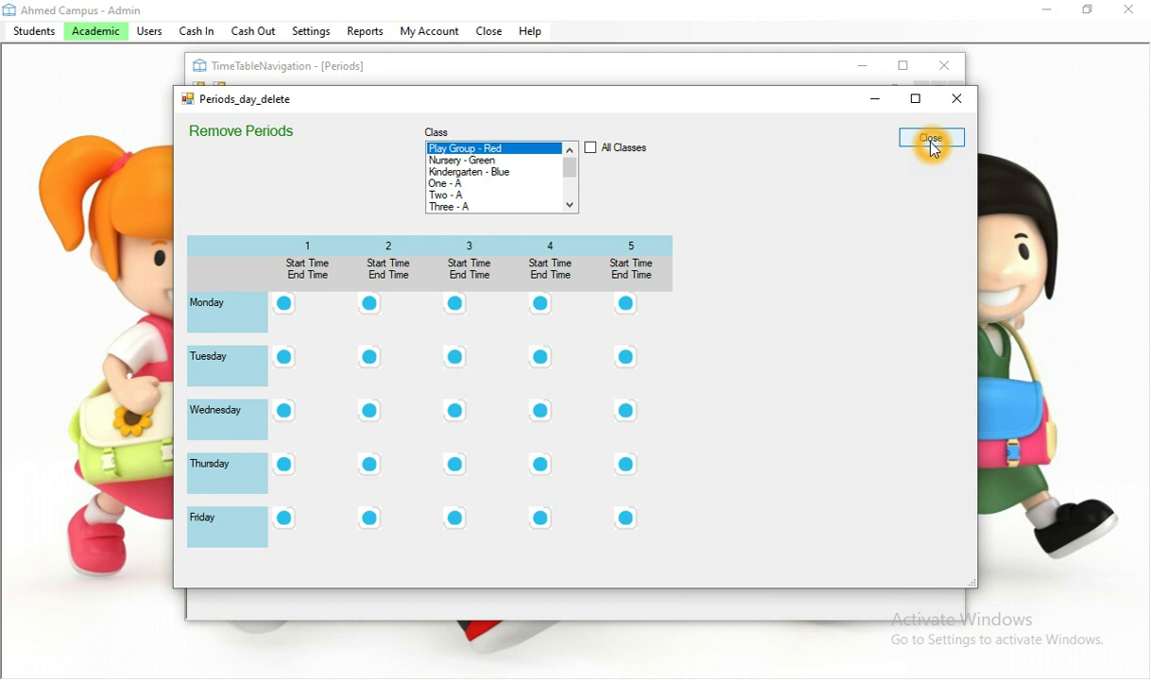
{"action": "left_click", "coordinate": [945, 140]}
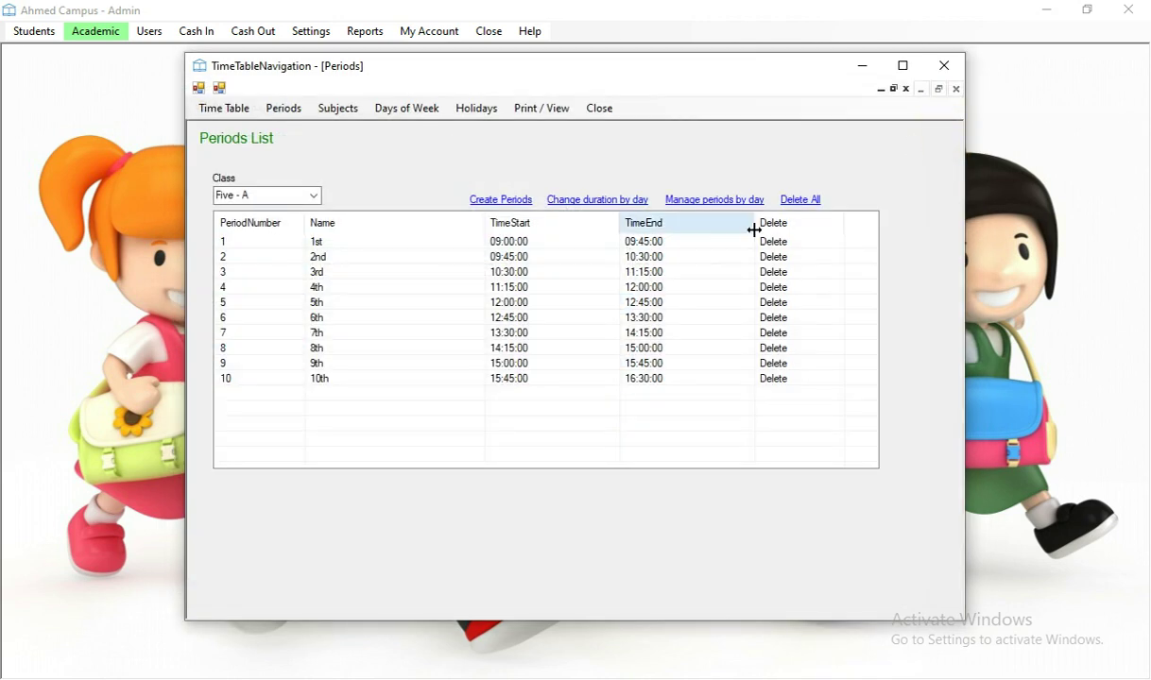
Open the management of periods by day and mark period 2 as a break from Monday to Friday for Play Group - Red
{"action": "left_click", "coordinate": [697, 204]}
{"action": "left_click", "coordinate": [735, 209]}
{"action": "left_click", "coordinate": [739, 210]}
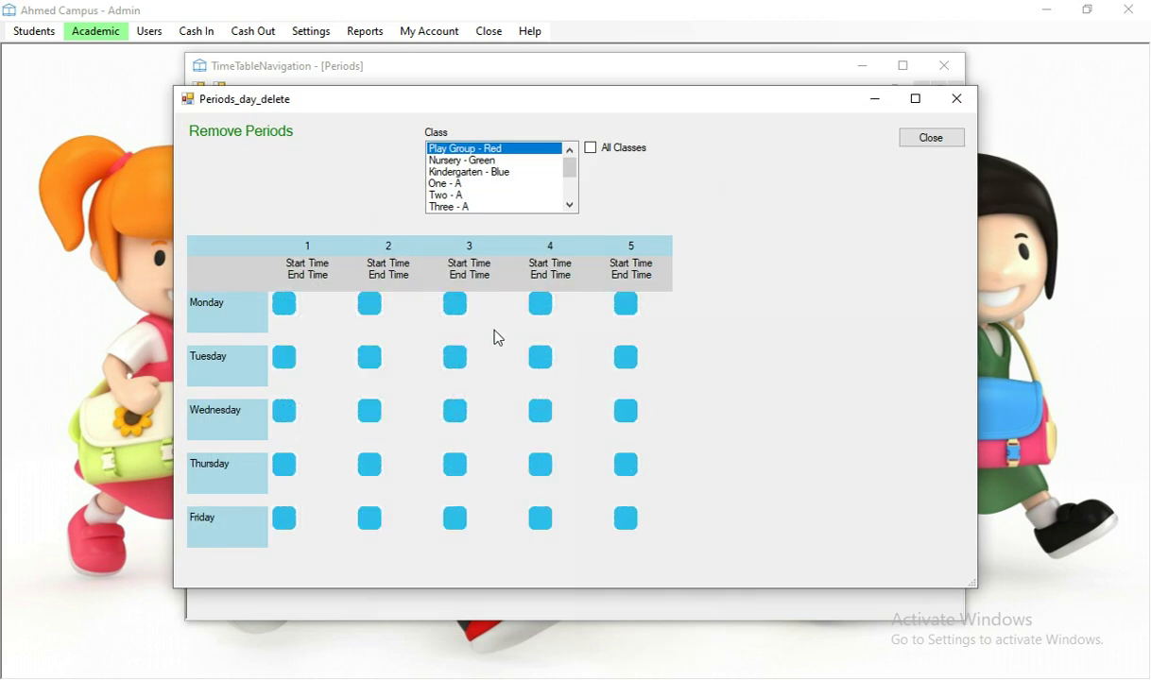
{"action": "left_click", "coordinate": [477, 151]}
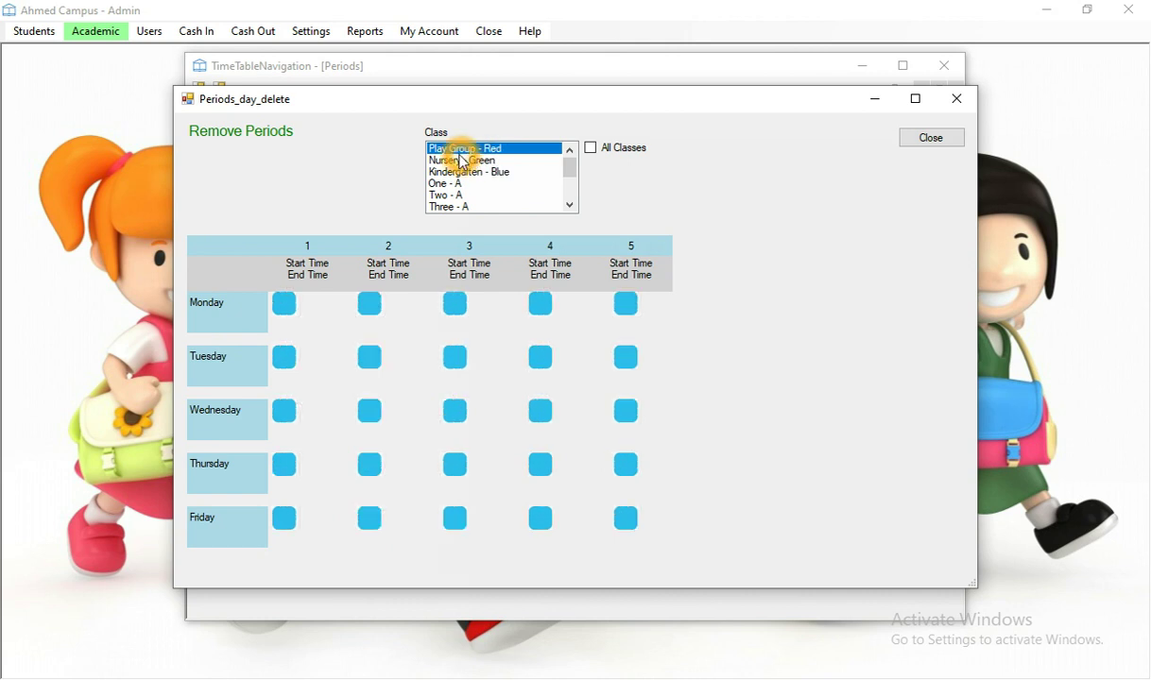
{"action": "left_click", "coordinate": [371, 310]}
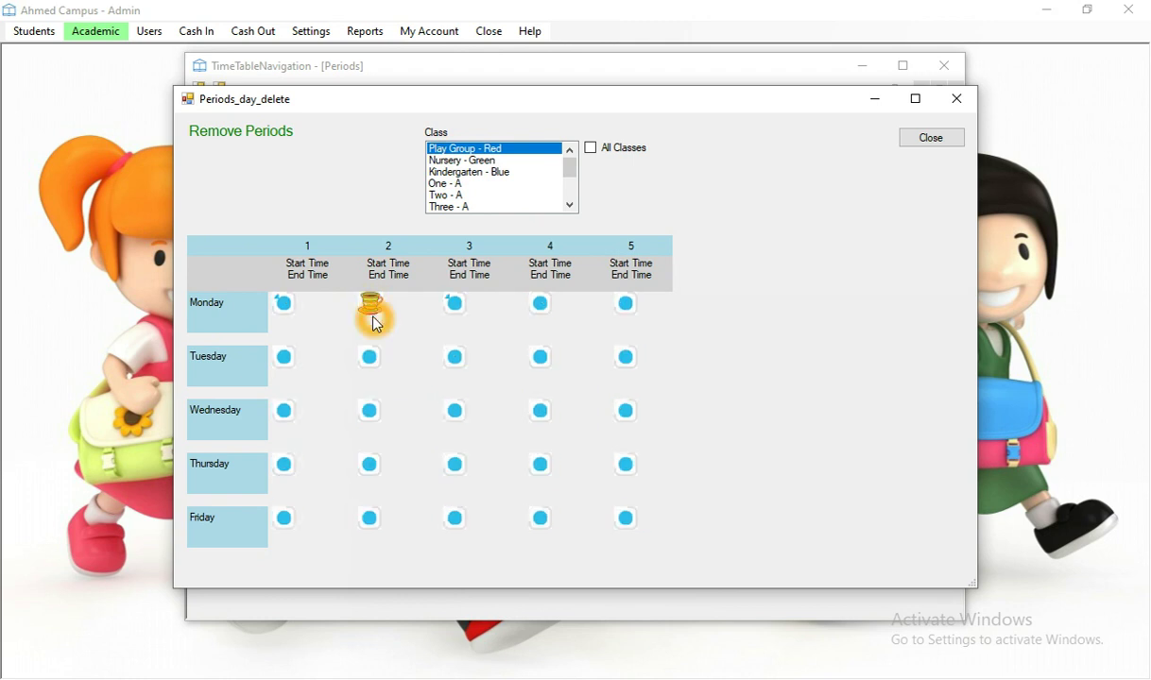
{"action": "left_click", "coordinate": [372, 360]}
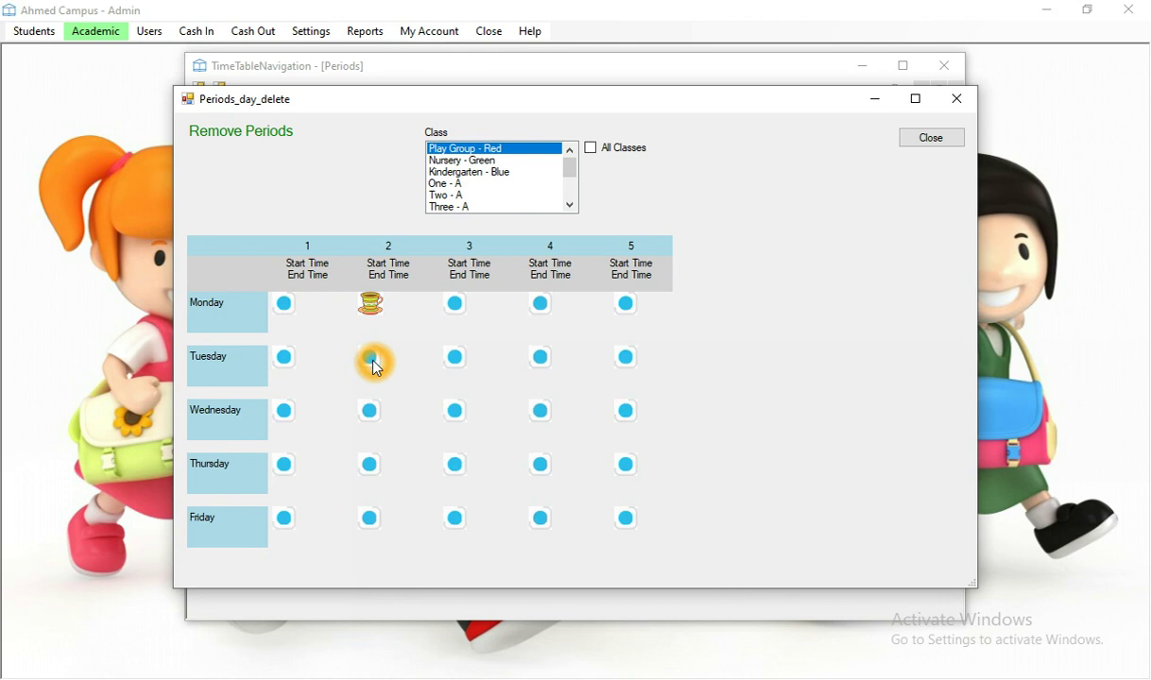
{"action": "left_click", "coordinate": [375, 362]}
{"action": "left_click", "coordinate": [375, 415]}
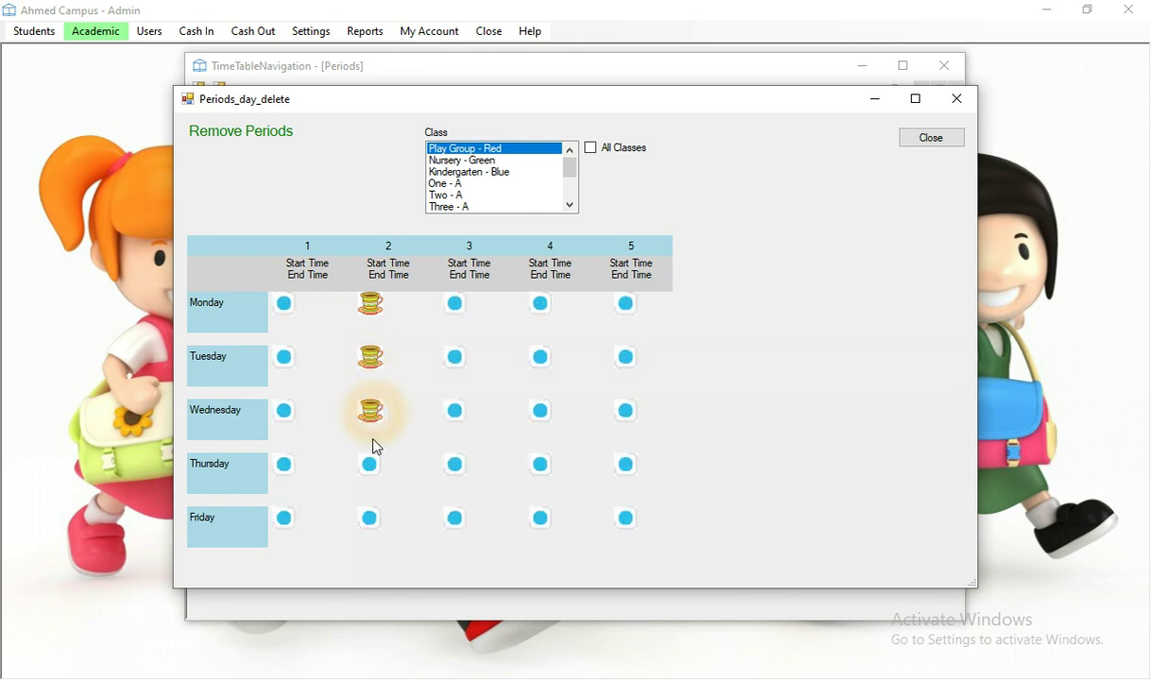
{"action": "left_click", "coordinate": [374, 467]}
{"action": "left_click", "coordinate": [376, 522]}
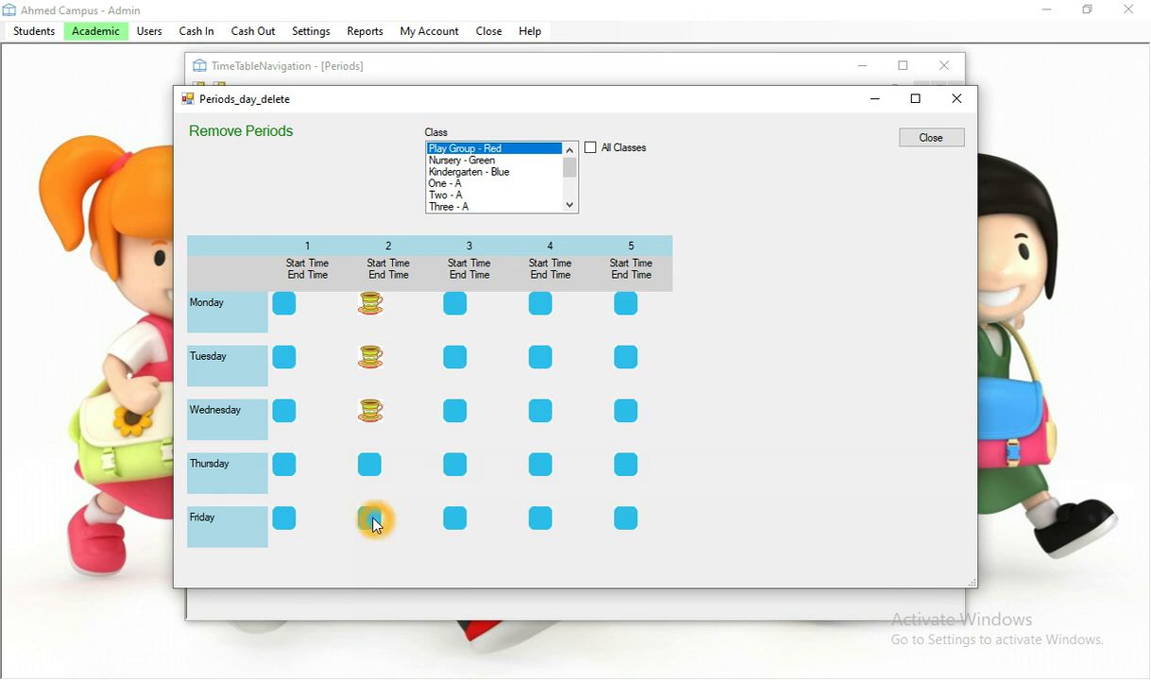
{"action": "left_click", "coordinate": [375, 467]}
{"action": "left_click", "coordinate": [372, 519]}
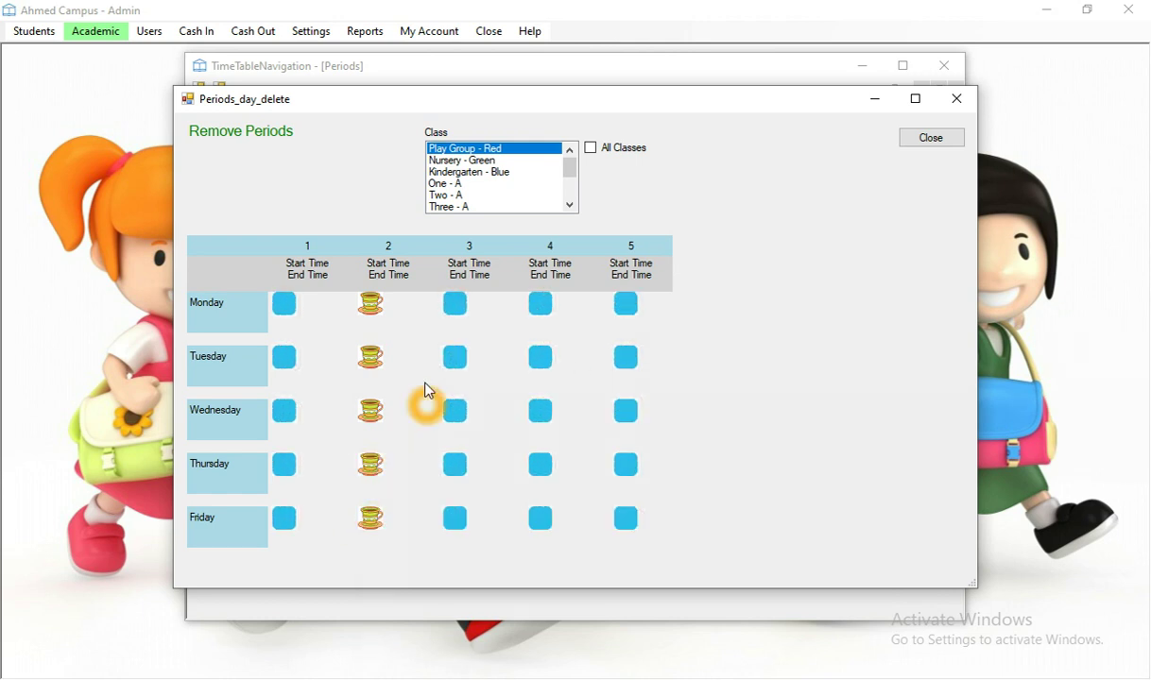
{"action": "left_click", "coordinate": [422, 302]}
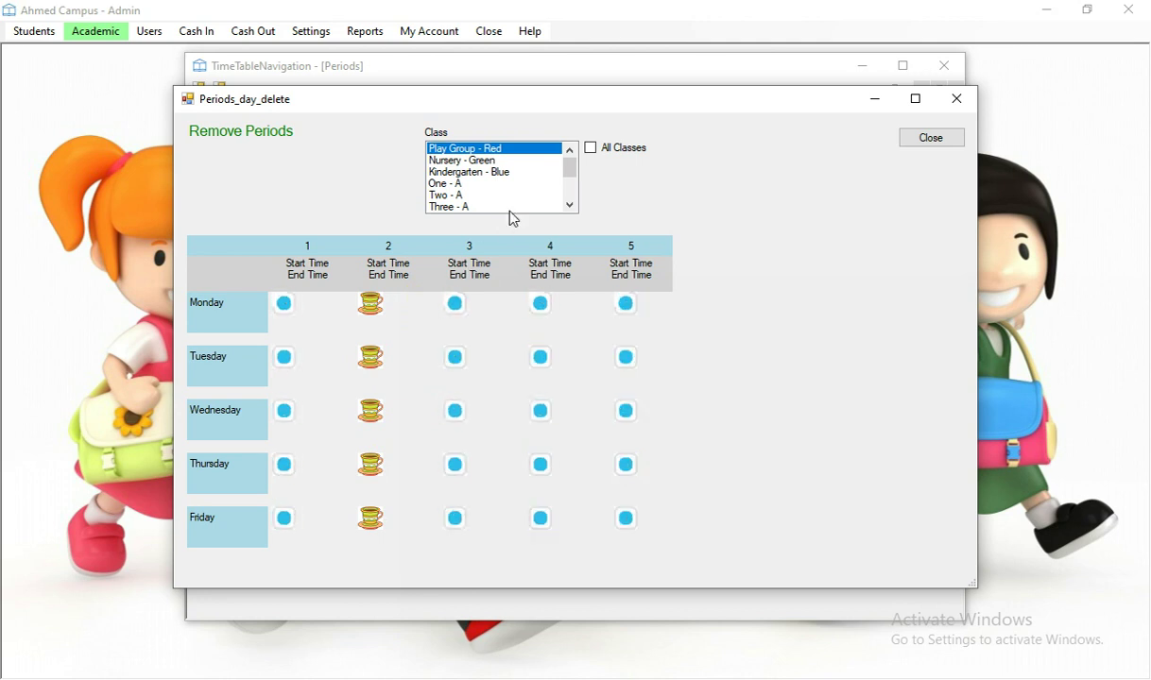
Apply changes to all classes and mark Monday's period 3 as a break
{"action": "left_click", "coordinate": [527, 150]}
{"action": "left_click", "coordinate": [526, 156]}
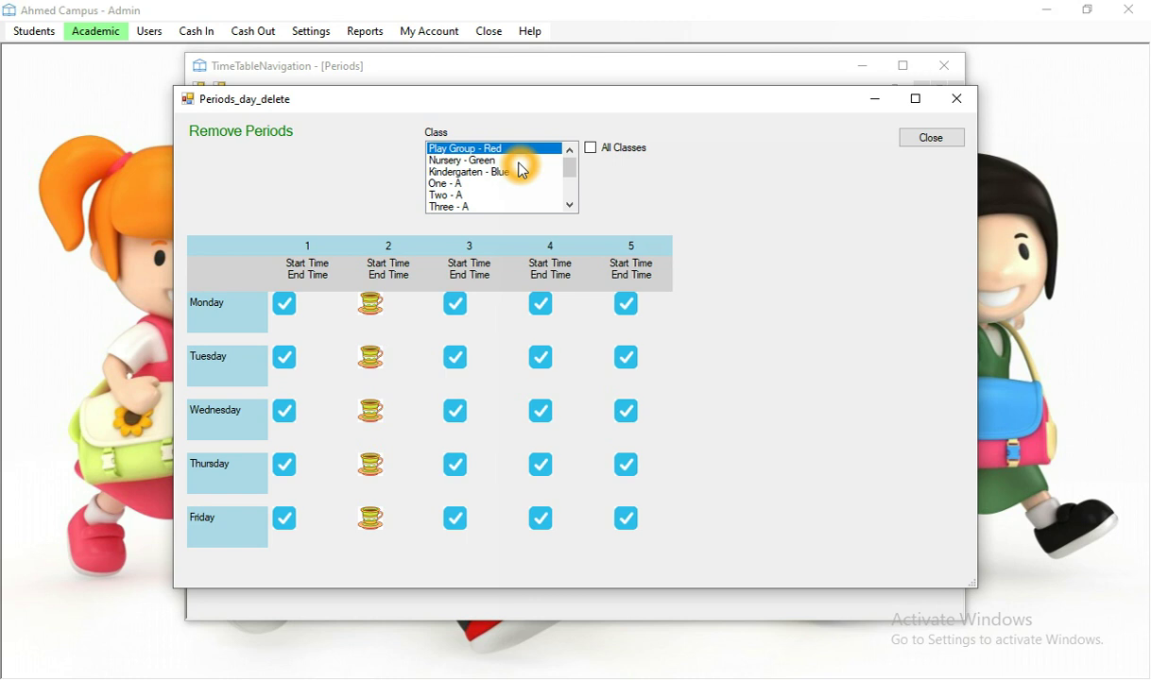
{"action": "left_click", "coordinate": [593, 150]}
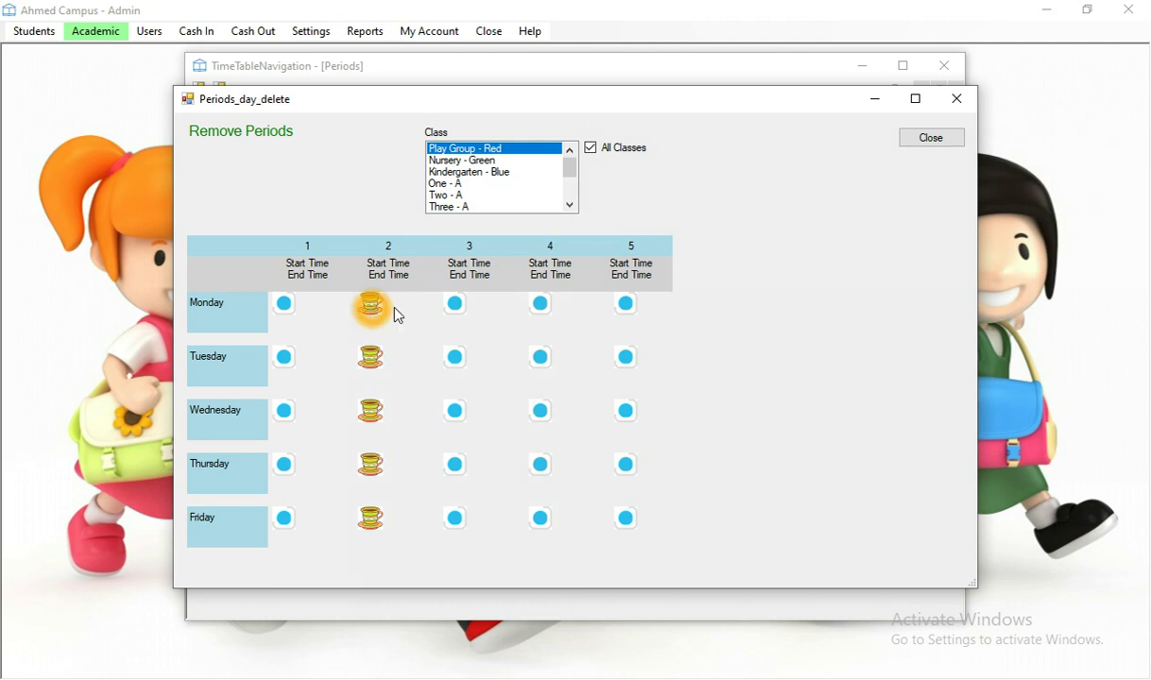
{"action": "left_click", "coordinate": [460, 312]}
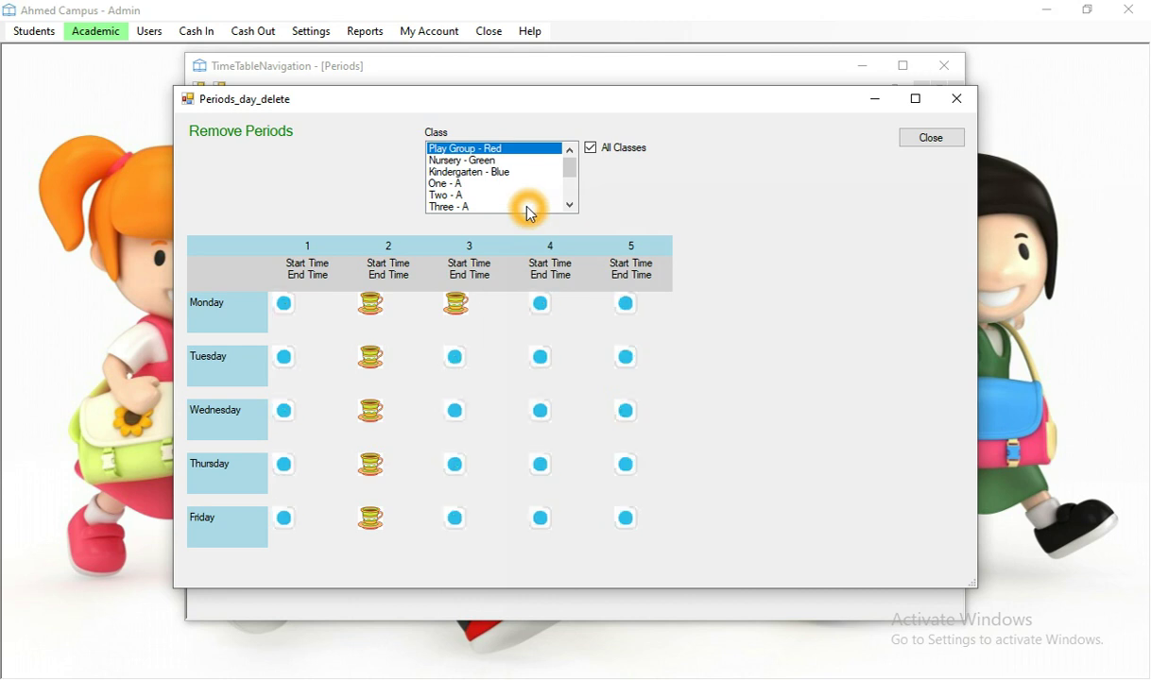
Restore Monday's period 3 from a break to a regular period for all classes
{"action": "left_click", "coordinate": [387, 303]}
{"action": "left_click", "coordinate": [389, 305]}
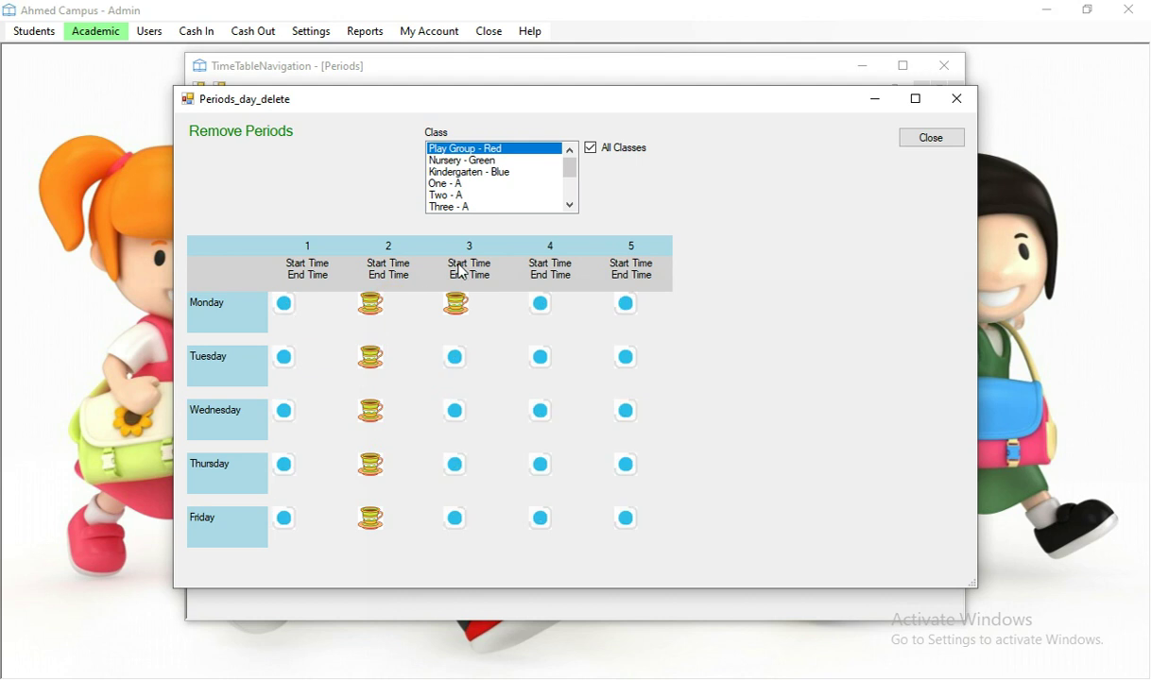
{"action": "left_click", "coordinate": [382, 305]}
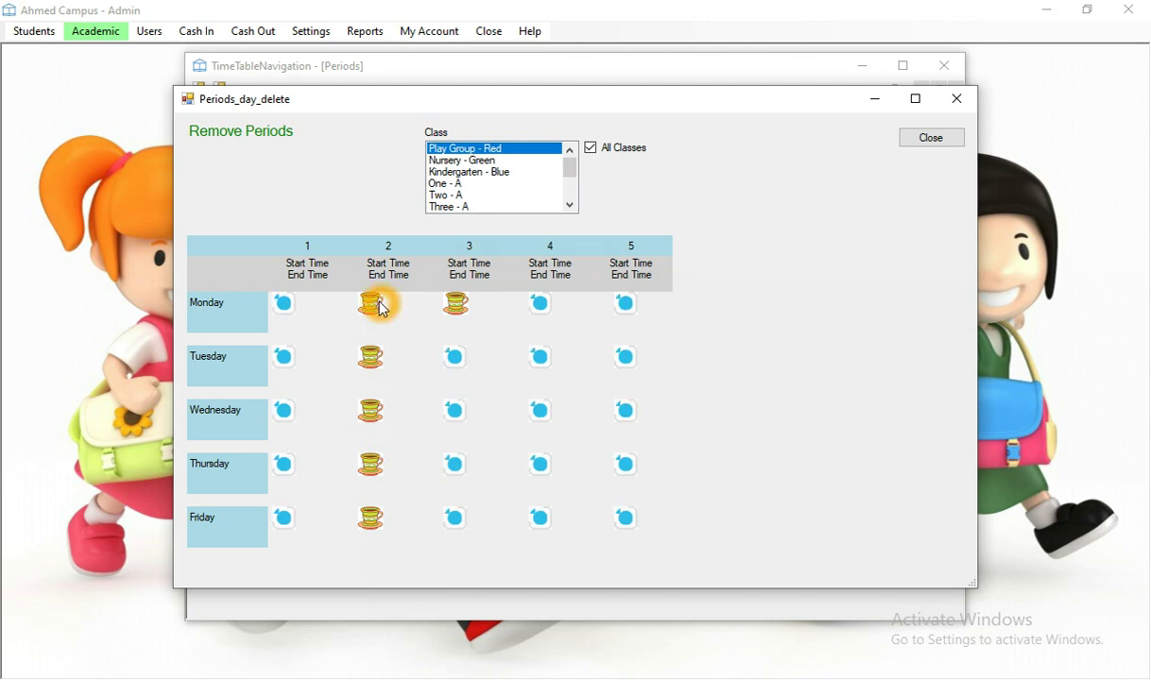
{"action": "left_click", "coordinate": [468, 308]}
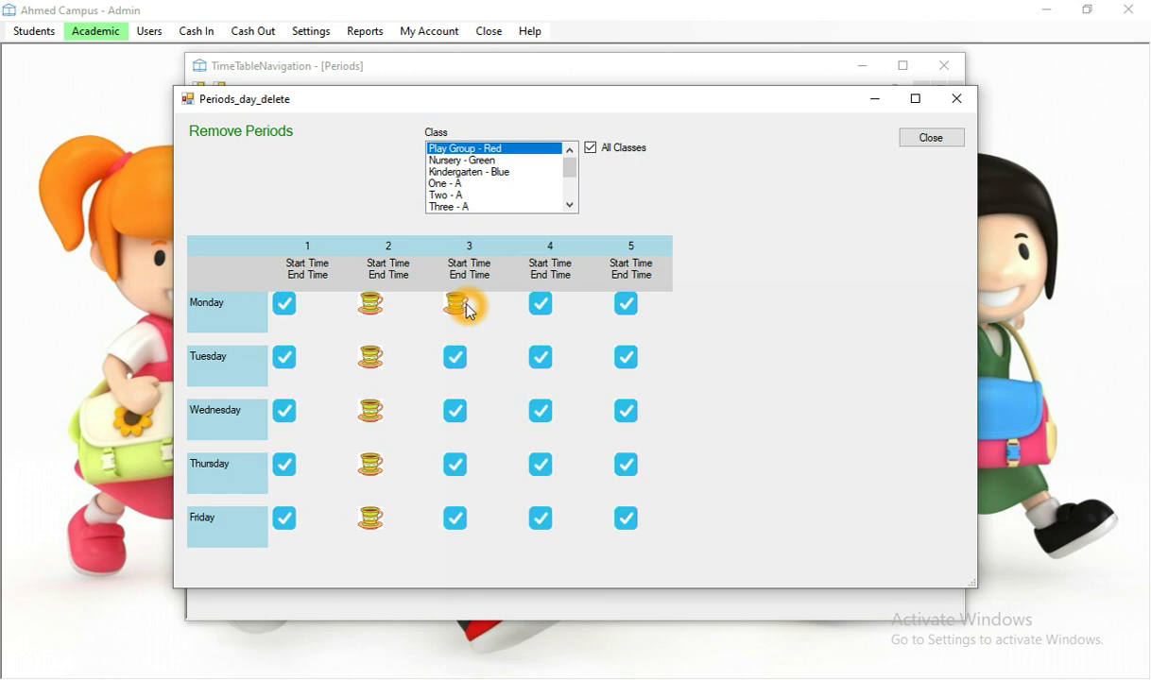
{"action": "left_click", "coordinate": [385, 315]}
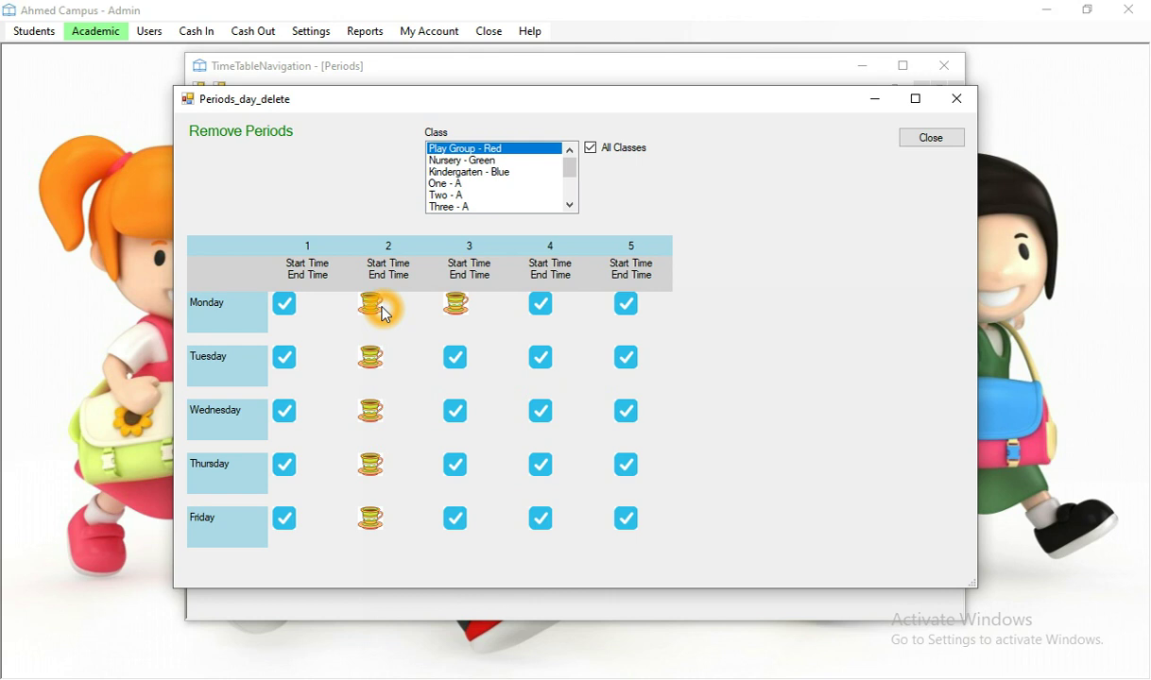
{"action": "left_click", "coordinate": [737, 378]}
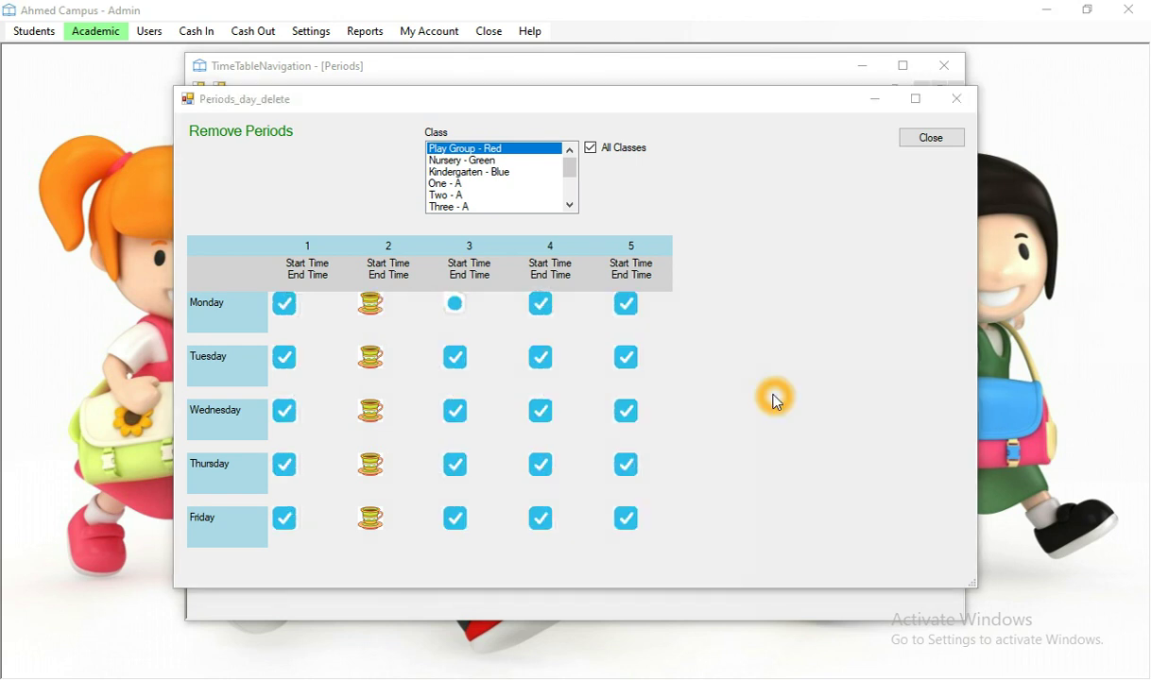
{"action": "left_click", "coordinate": [689, 460]}
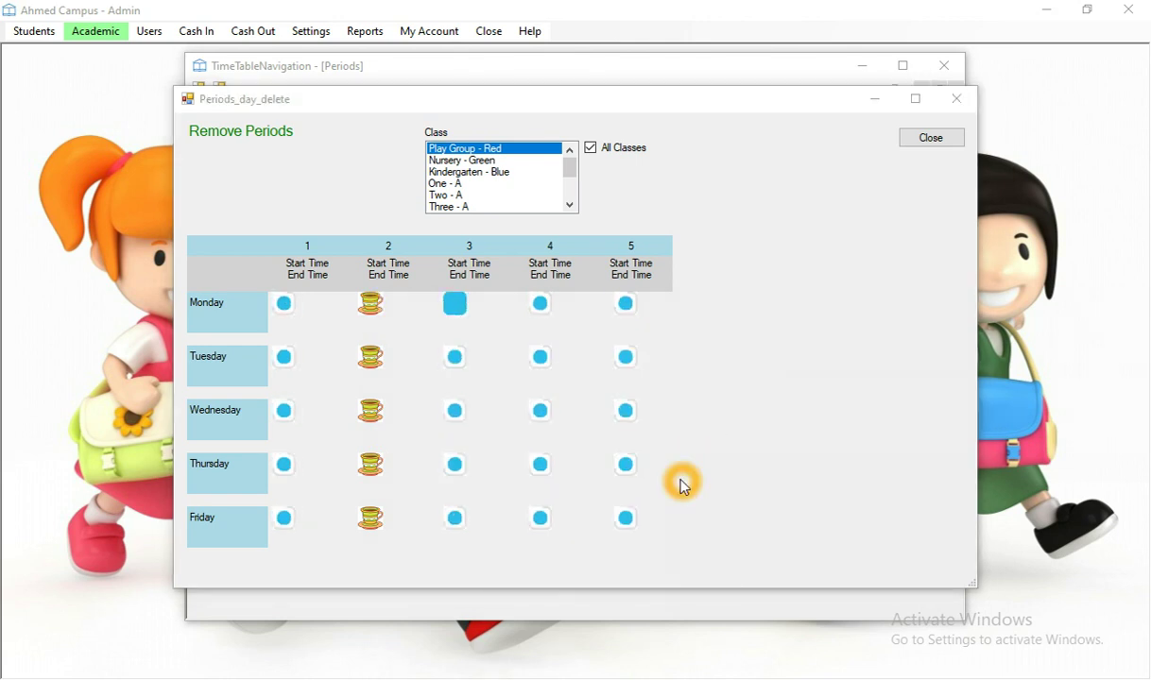
Remove Friday's period 5 for all classes and return to the periods list
{"action": "left_click", "coordinate": [632, 523]}
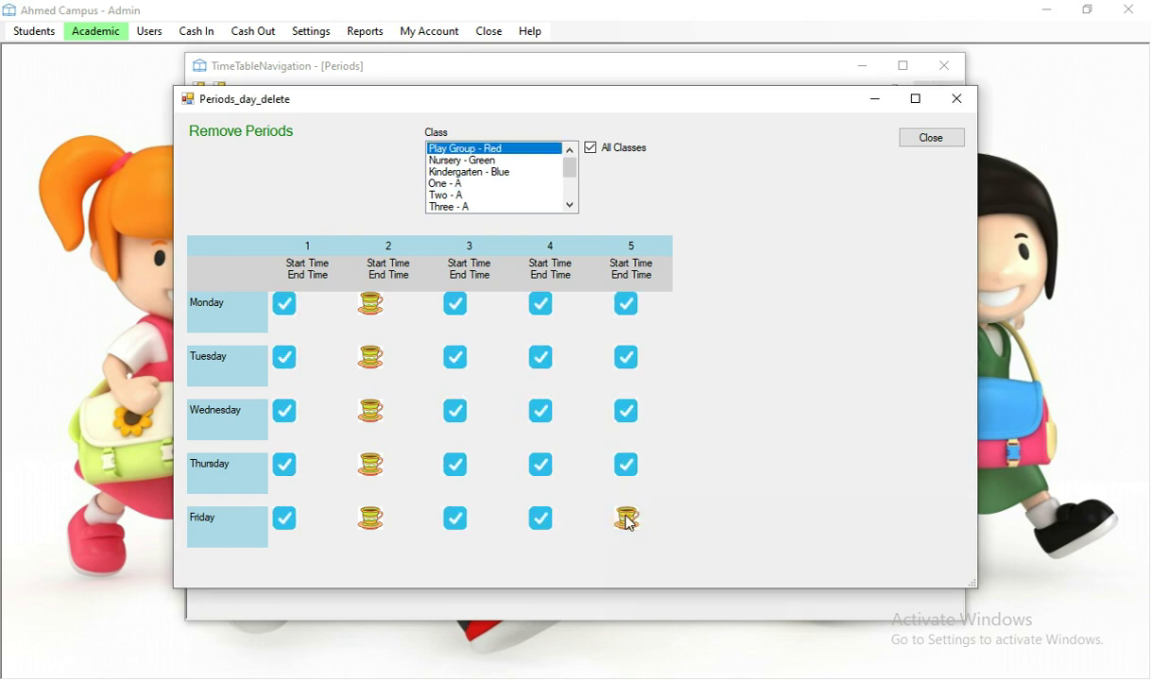
{"action": "left_click", "coordinate": [549, 522]}
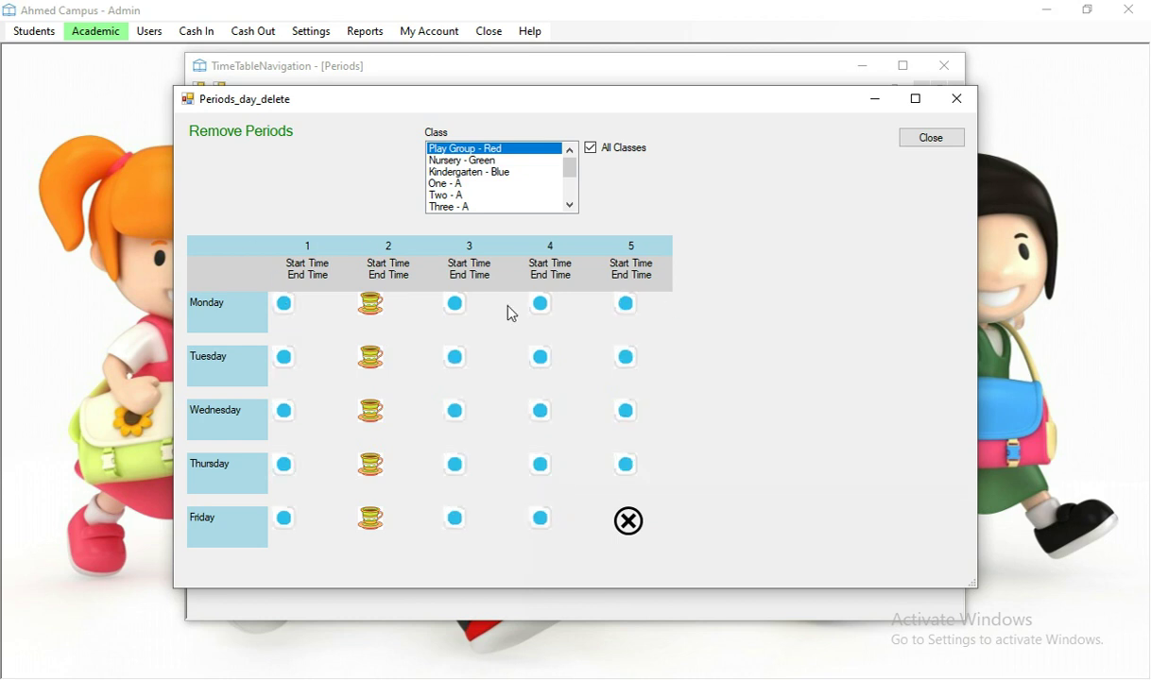
{"action": "left_click", "coordinate": [556, 525]}
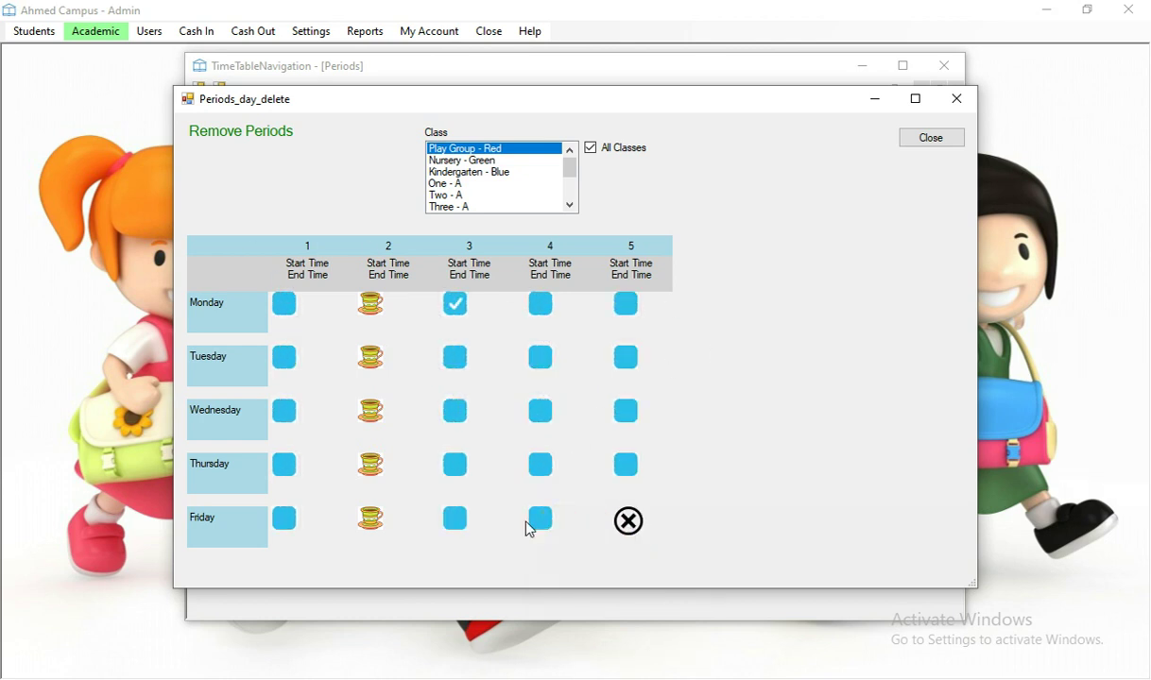
{"action": "left_click", "coordinate": [546, 527]}
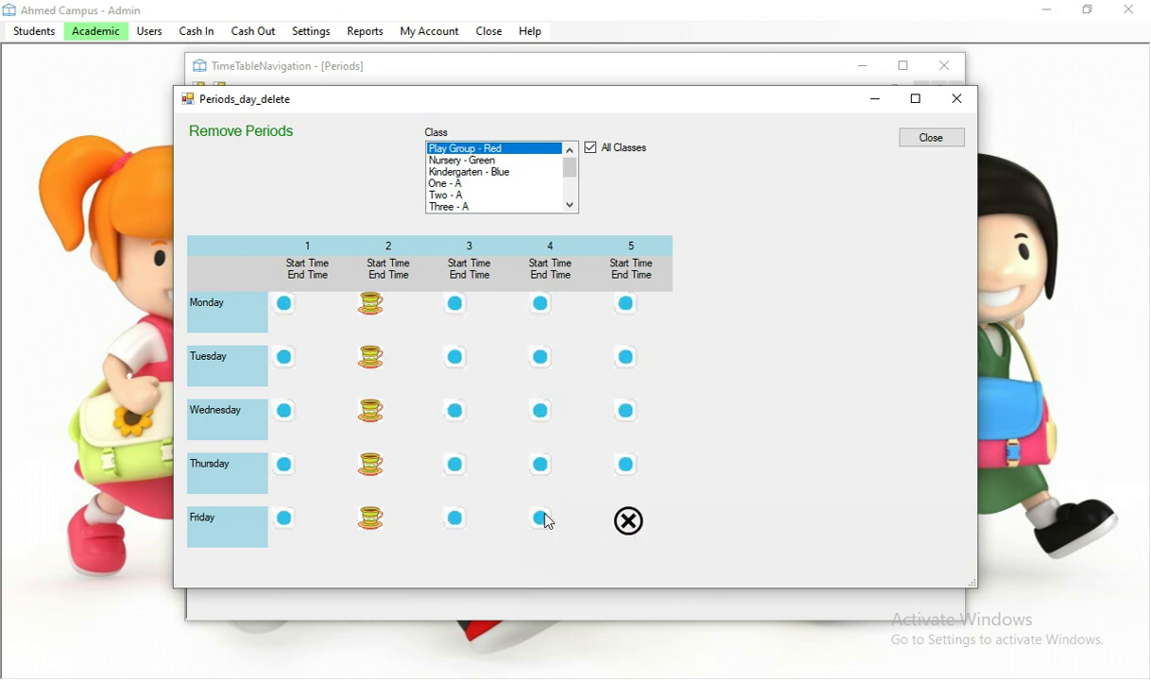
{"action": "left_click", "coordinate": [646, 545]}
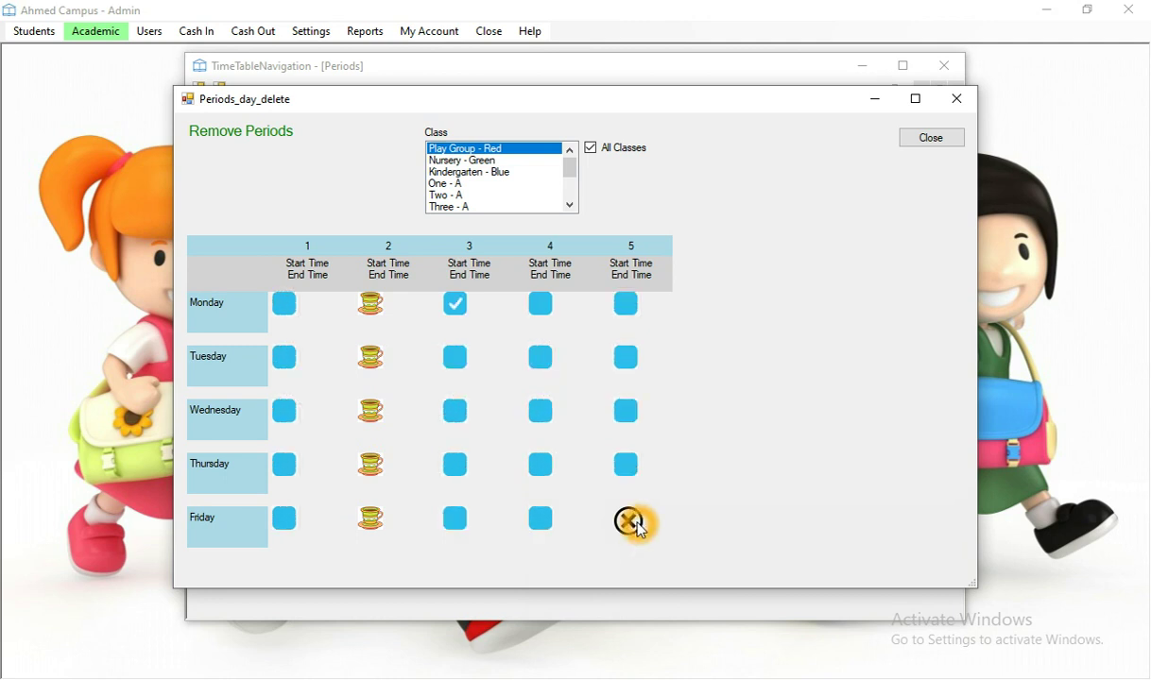
{"action": "left_click", "coordinate": [646, 513]}
{"action": "left_click", "coordinate": [643, 402]}
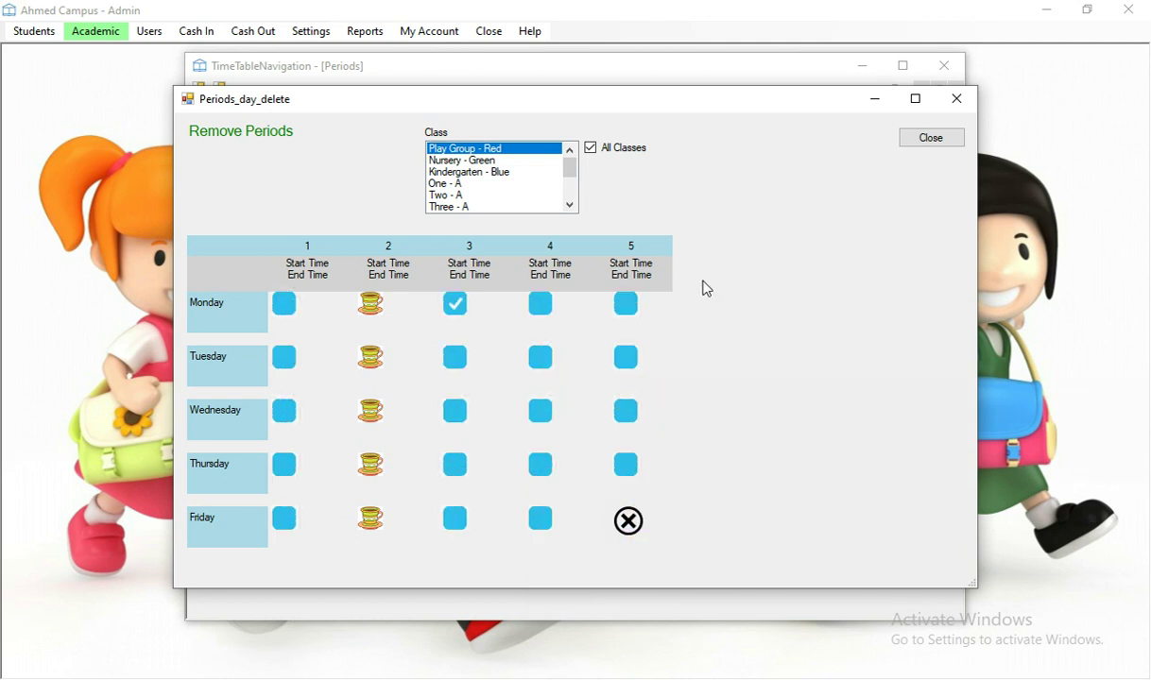
{"action": "left_click", "coordinate": [711, 276]}
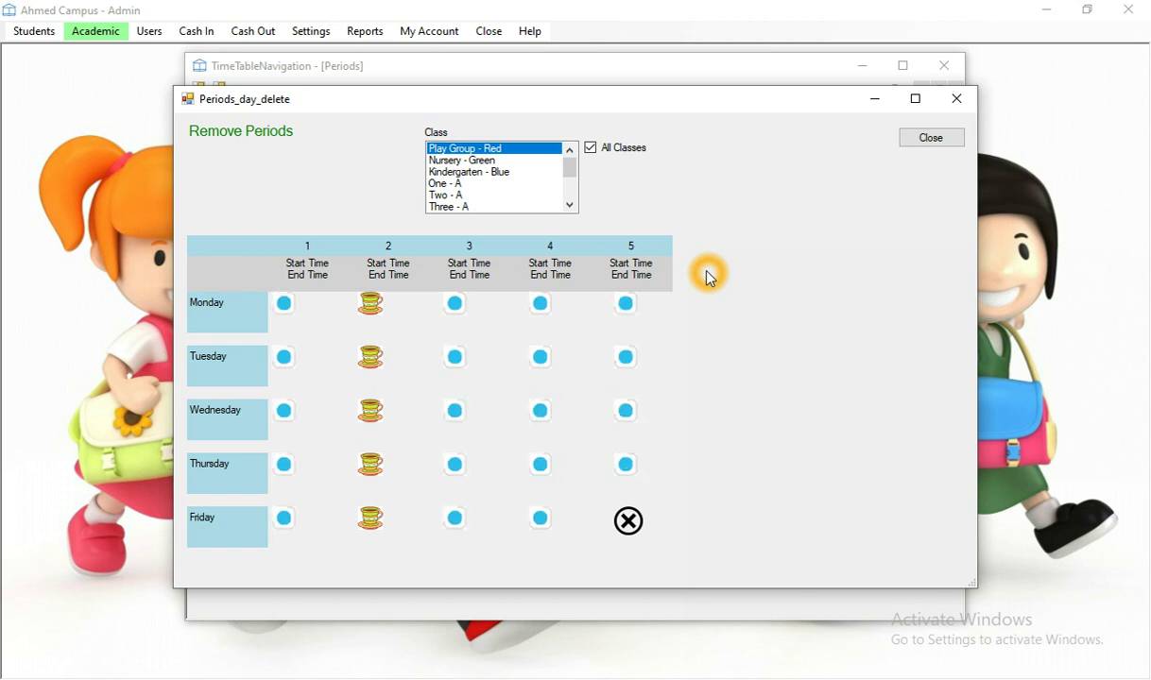
{"action": "left_click", "coordinate": [708, 188]}
{"action": "left_click", "coordinate": [912, 140]}
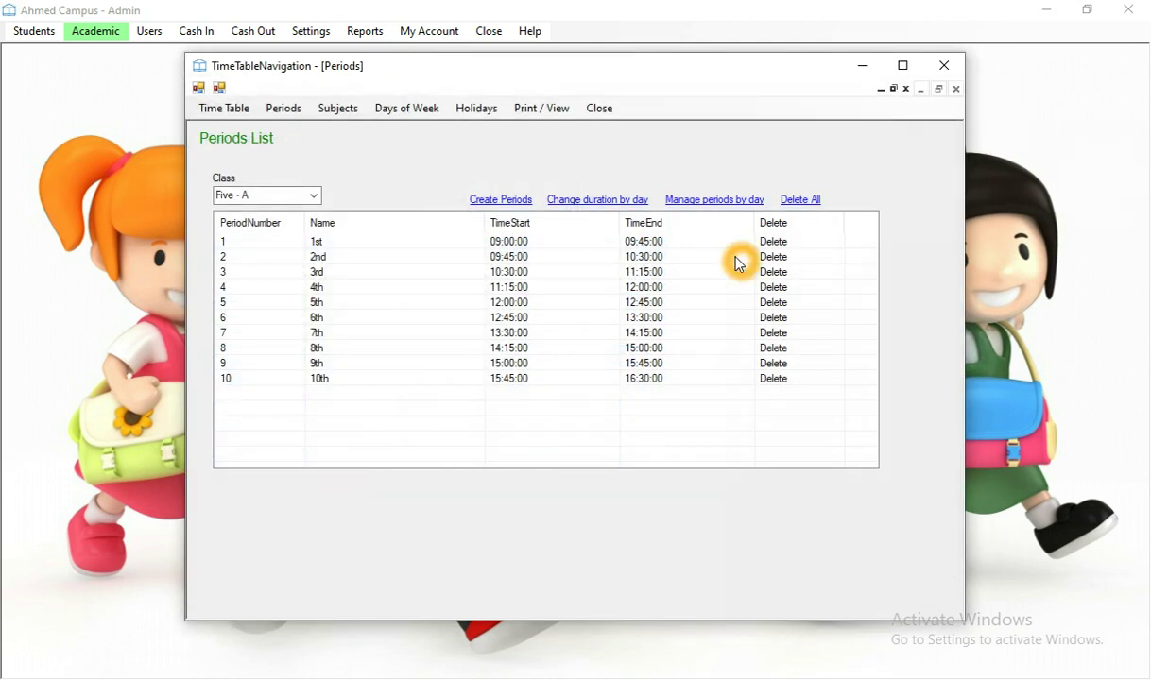
Open the window for changing the period durations by day
{"action": "left_click", "coordinate": [578, 200]}
{"action": "left_click", "coordinate": [621, 201]}
{"action": "left_click", "coordinate": [616, 204]}
{"action": "left_click", "coordinate": [591, 203]}
{"action": "left_click", "coordinate": [601, 203]}
{"action": "left_click", "coordinate": [618, 203]}
{"action": "left_click", "coordinate": [617, 202]}
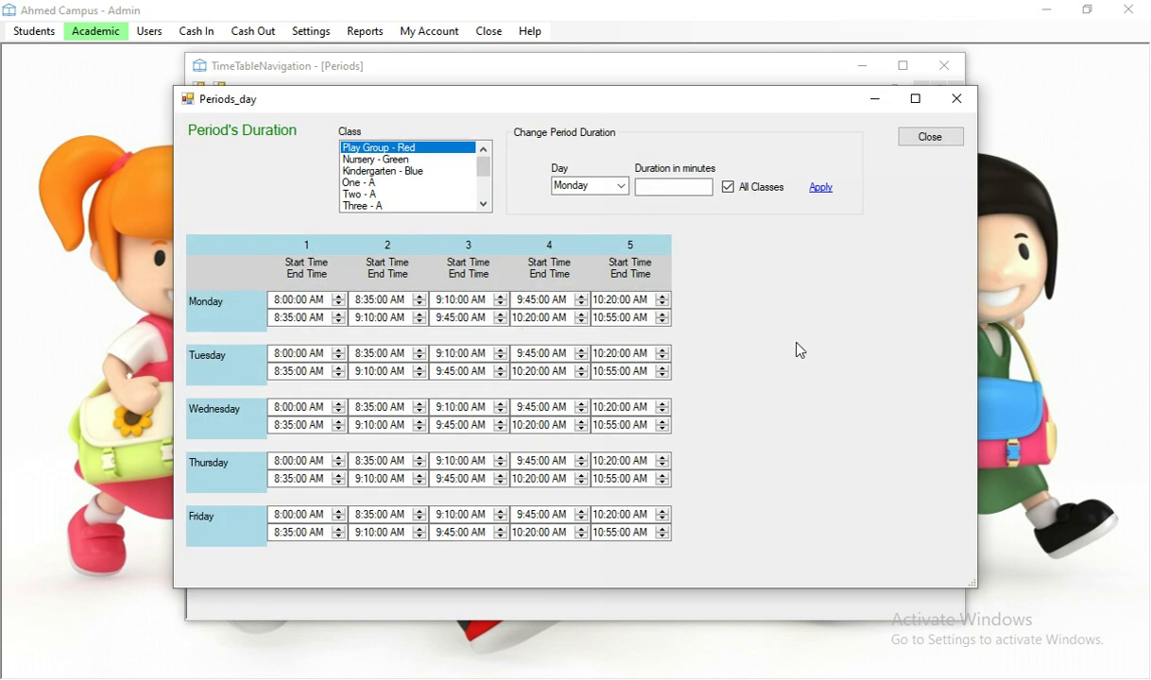
Set Friday's first period to end at 8:25 AM and its second period to run from 8:25 to 9:50 AM
{"action": "left_click", "coordinate": [792, 349]}
{"action": "left_click", "coordinate": [382, 515]}
{"action": "left_click", "coordinate": [379, 532]}
{"action": "left_click", "coordinate": [378, 532]}
{"action": "left_click", "coordinate": [339, 515]}
{"action": "left_click", "coordinate": [292, 520]}
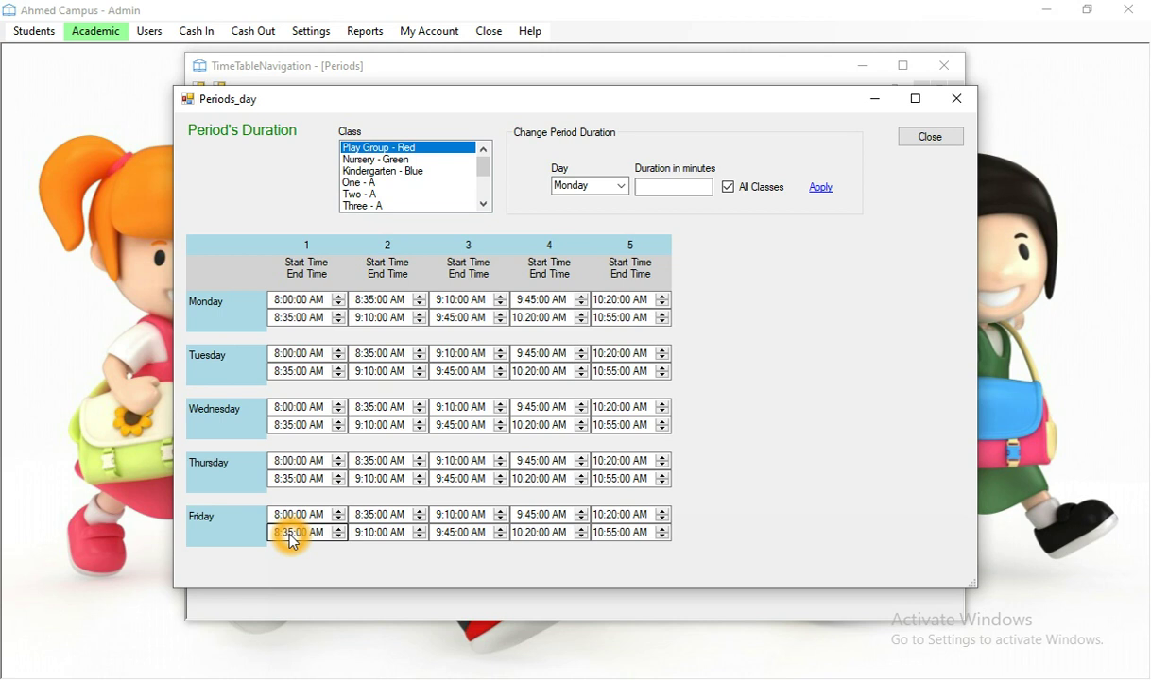
{"action": "left_click", "coordinate": [291, 533]}
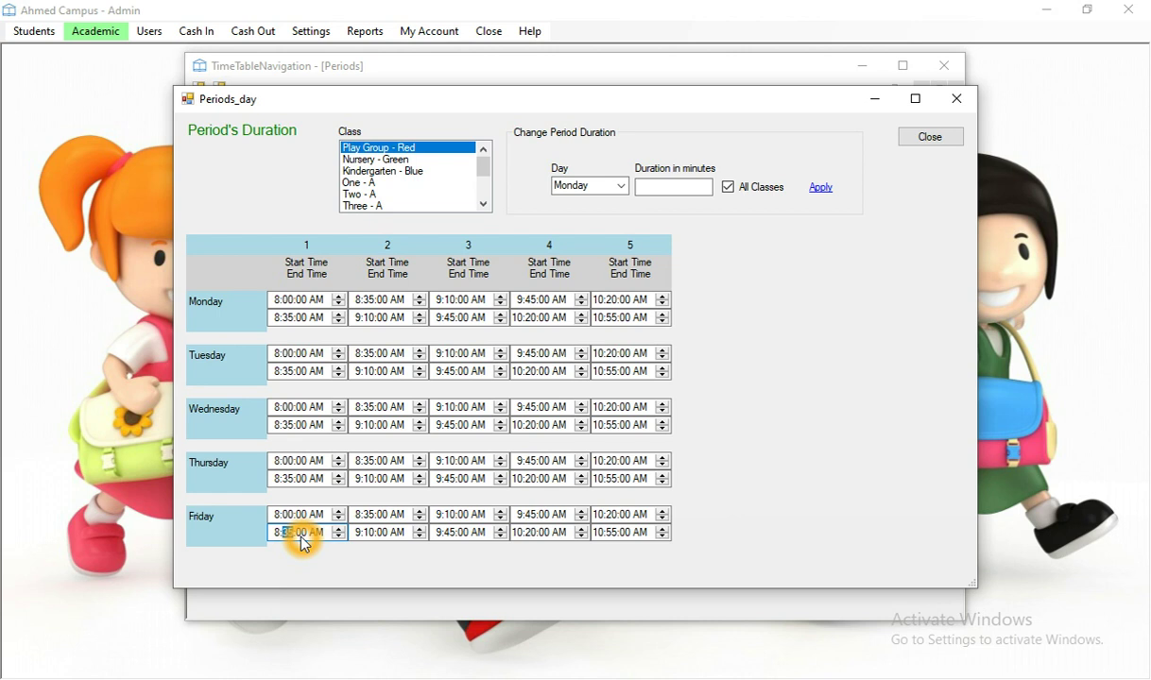
{"action": "left_click", "coordinate": [368, 516]}
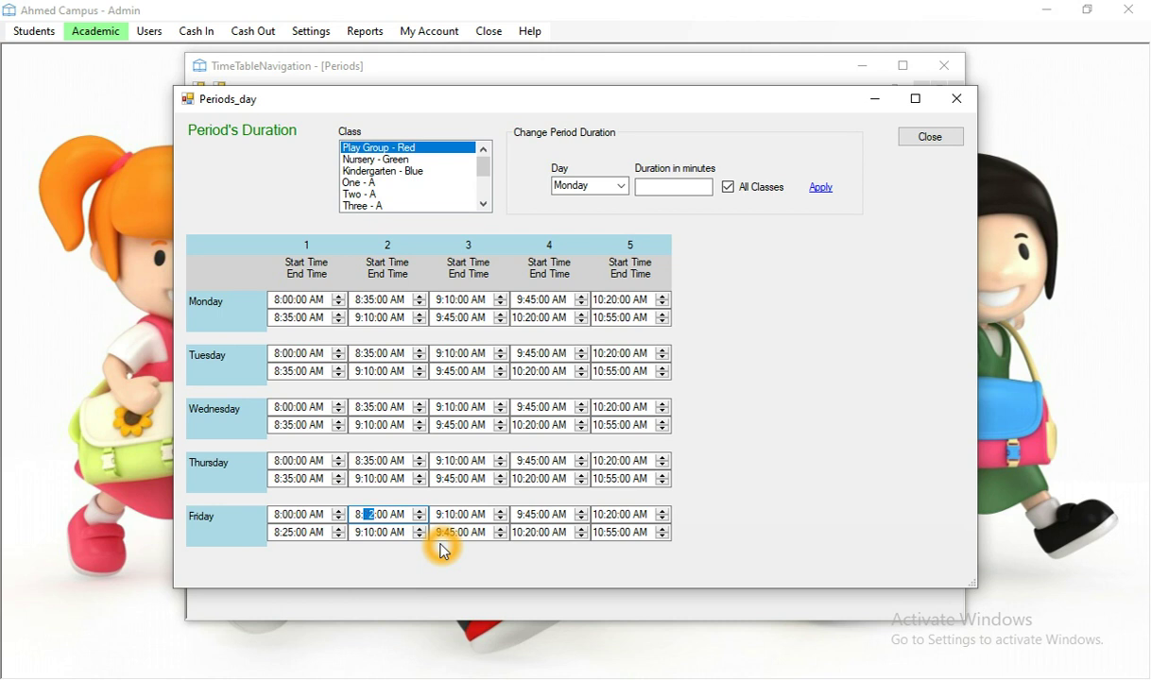
{"action": "left_click", "coordinate": [372, 532]}
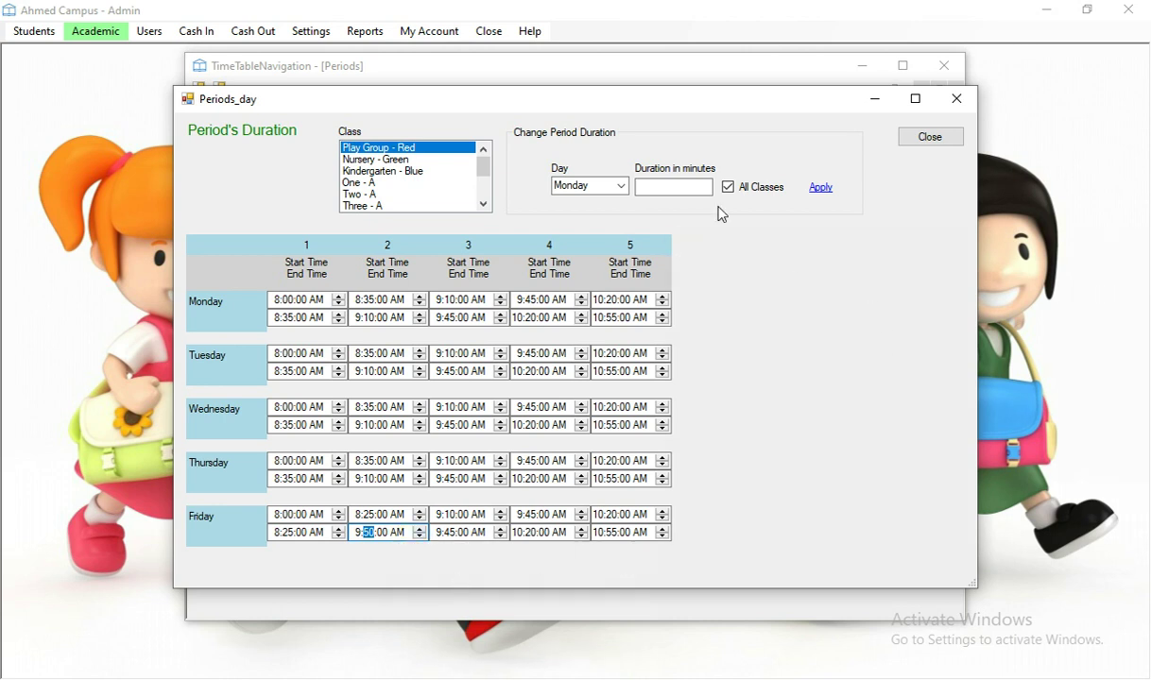
Set Friday's period duration to 25 minutes and apply it to all classes
{"action": "left_click", "coordinate": [622, 189]}
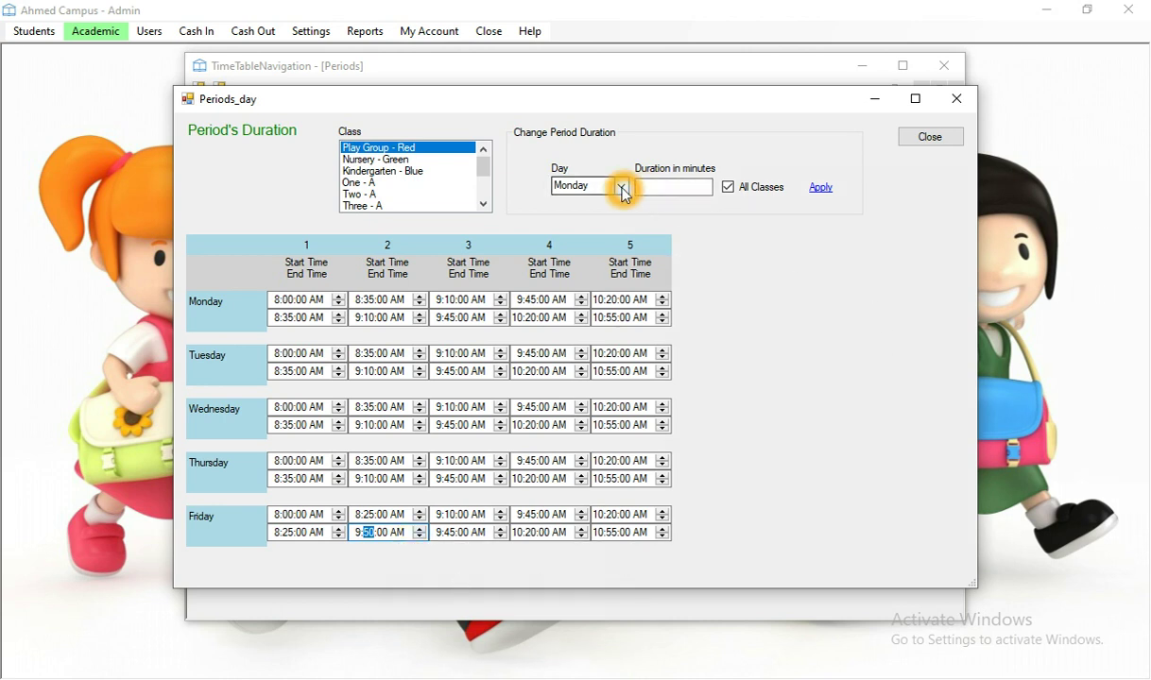
{"action": "left_click", "coordinate": [623, 189]}
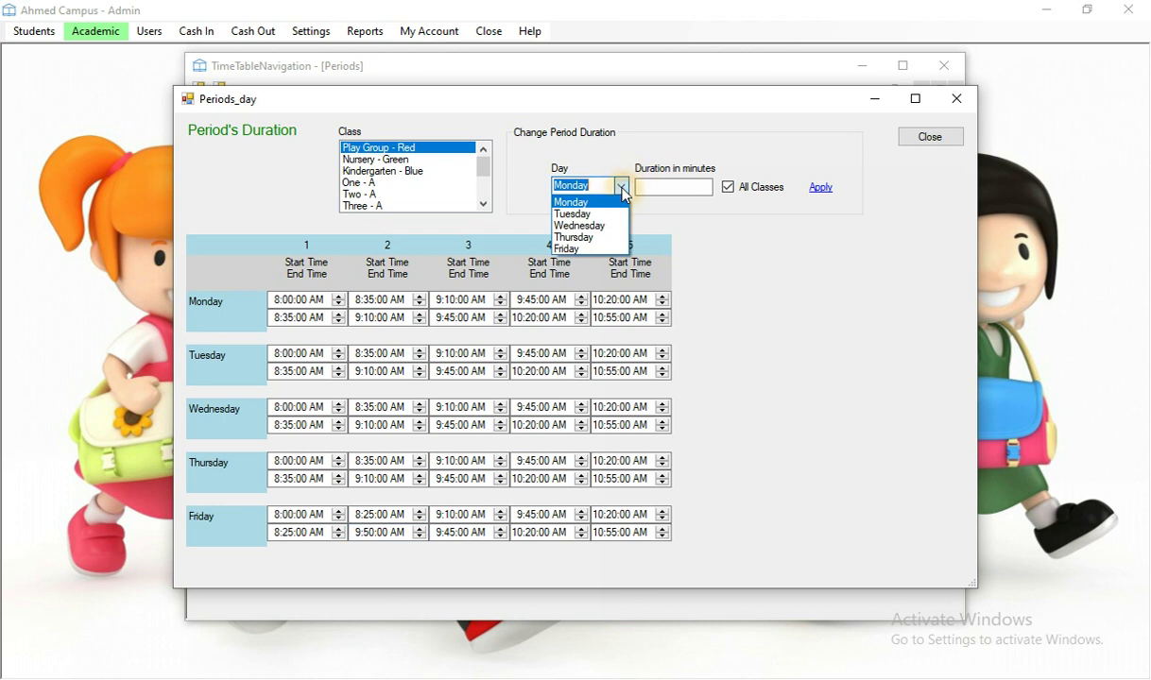
{"action": "left_click", "coordinate": [604, 252]}
{"action": "left_click", "coordinate": [686, 187]}
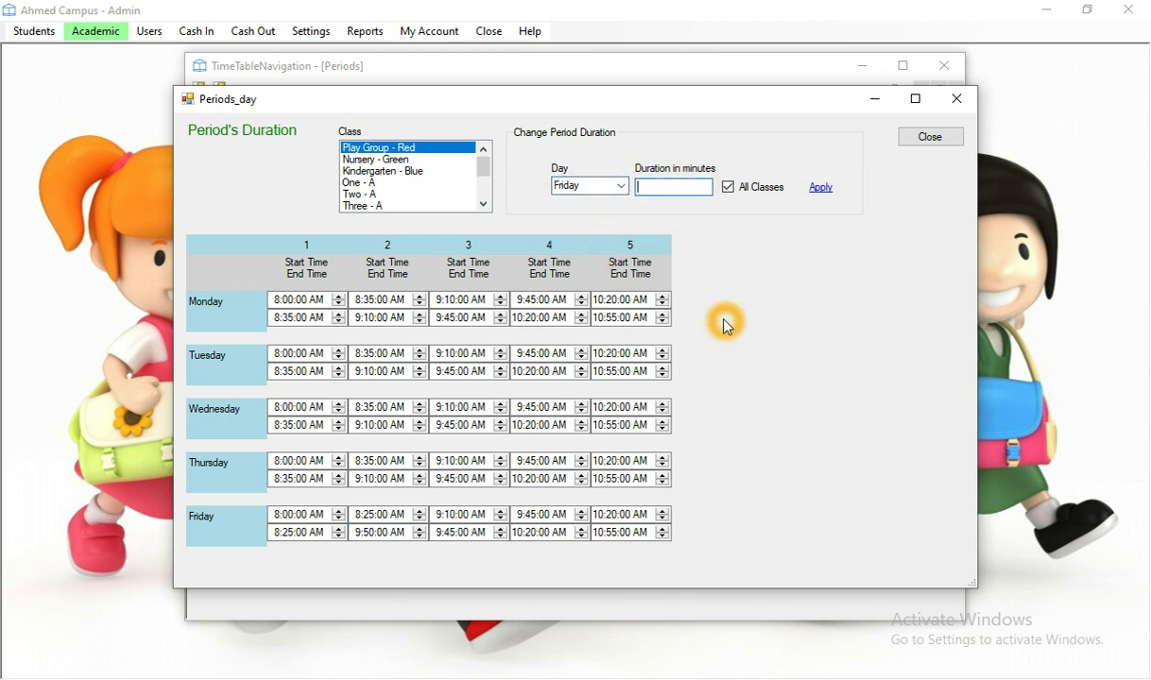
{"action": "type", "text": "25"}
{"action": "left_click", "coordinate": [816, 192]}
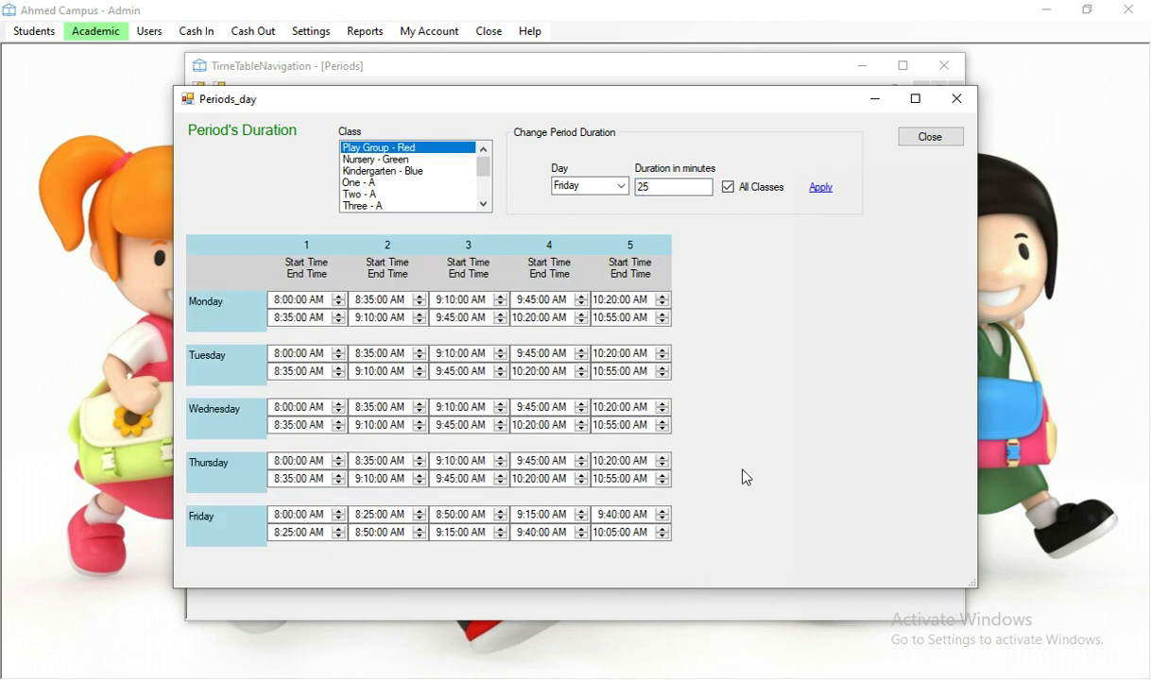
Review the start and end times of Friday's five periods for Play Group - Red
{"action": "left_click", "coordinate": [743, 488]}
{"action": "left_click", "coordinate": [297, 532]}
{"action": "left_click", "coordinate": [377, 535]}
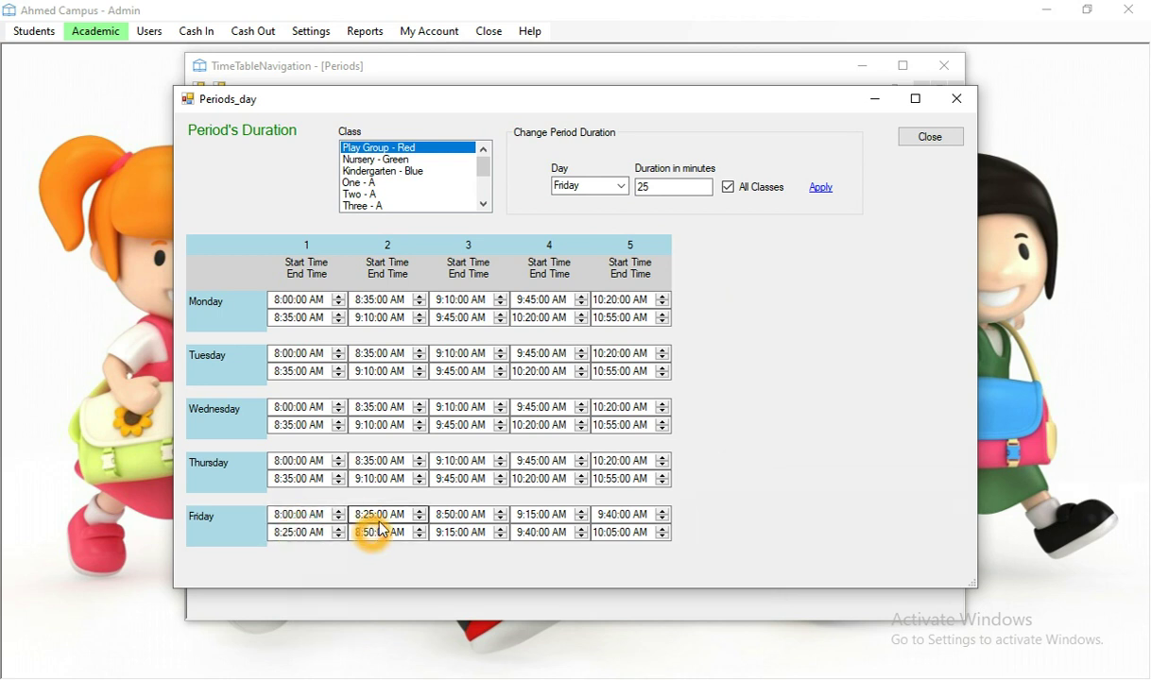
{"action": "left_click", "coordinate": [379, 534]}
{"action": "left_click", "coordinate": [466, 520]}
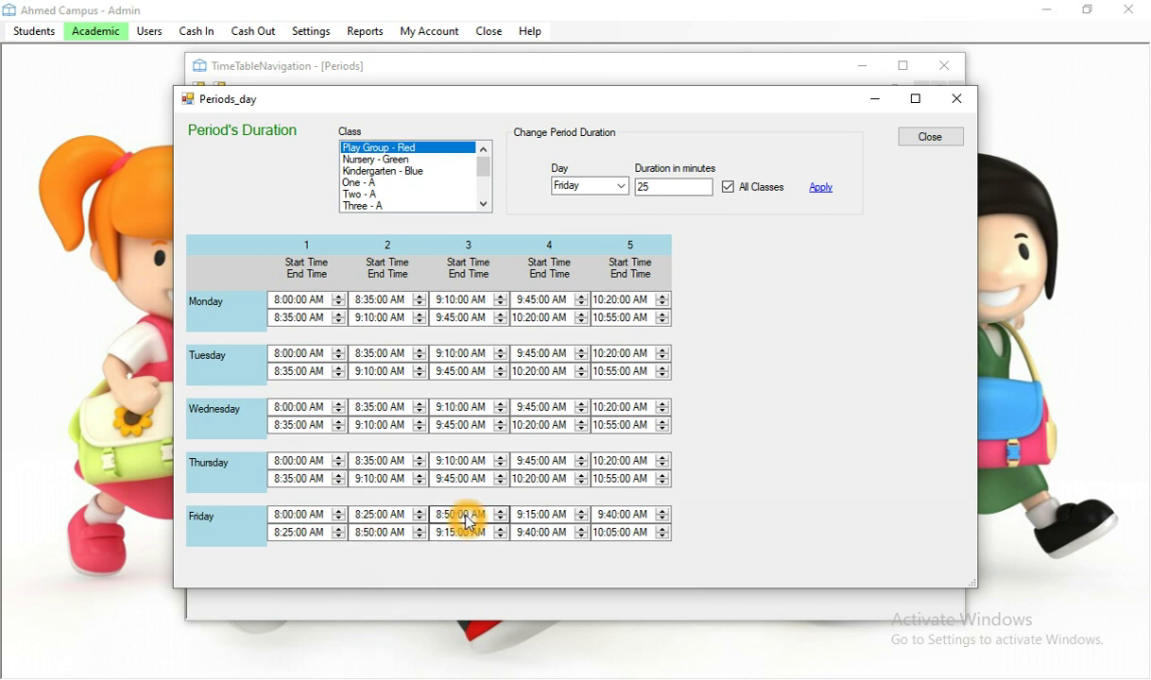
{"action": "left_click", "coordinate": [462, 541]}
{"action": "left_click", "coordinate": [545, 515]}
{"action": "left_click", "coordinate": [541, 539]}
{"action": "left_click", "coordinate": [622, 517]}
{"action": "left_click", "coordinate": [608, 543]}
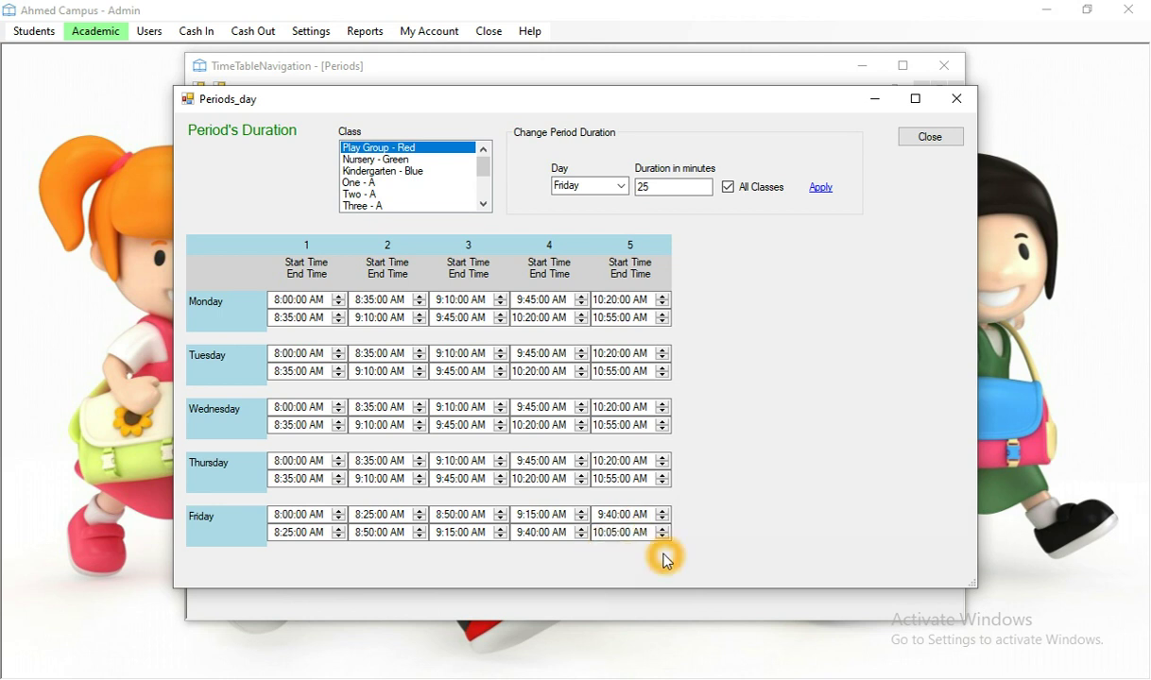
Check Friday's period times for Nursery - Green, Kindergarten - Blue and Two - A, and return to the periods list
{"action": "left_click", "coordinate": [398, 164]}
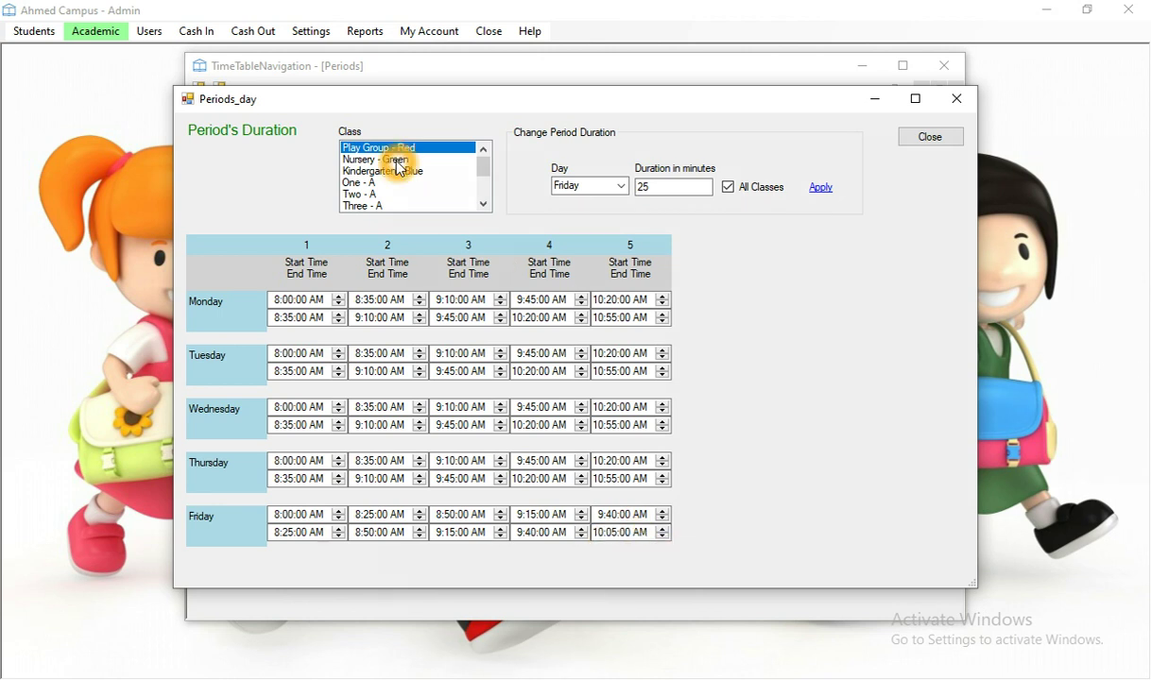
{"action": "left_click", "coordinate": [401, 166]}
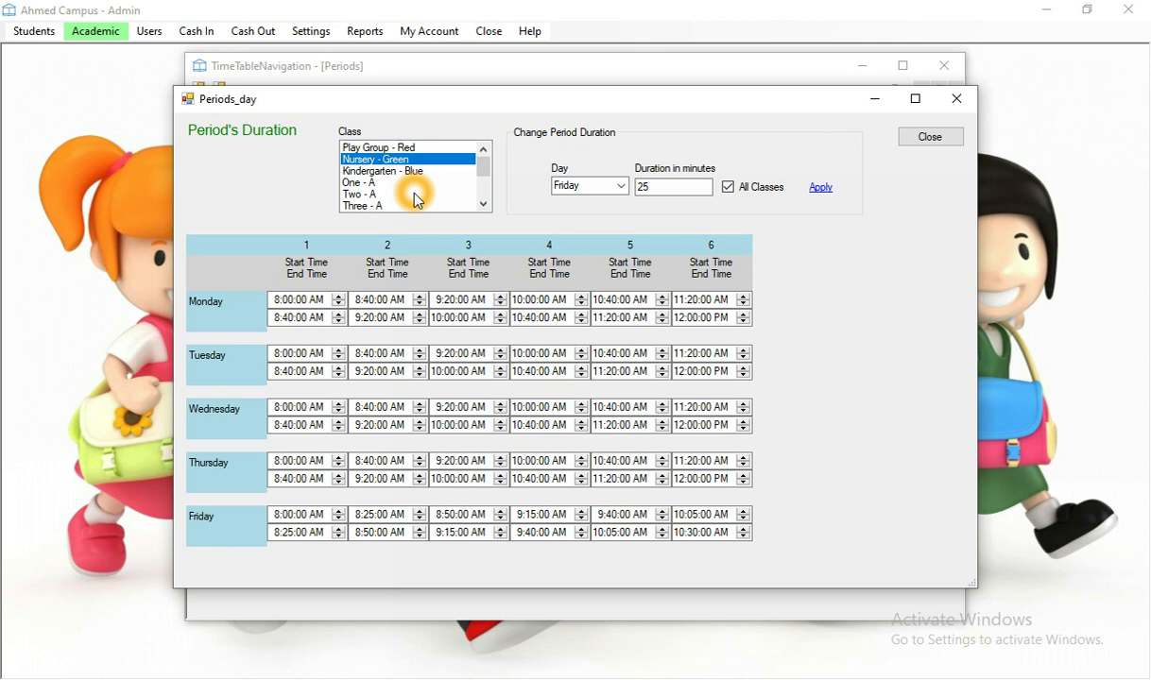
{"action": "left_click", "coordinate": [721, 545]}
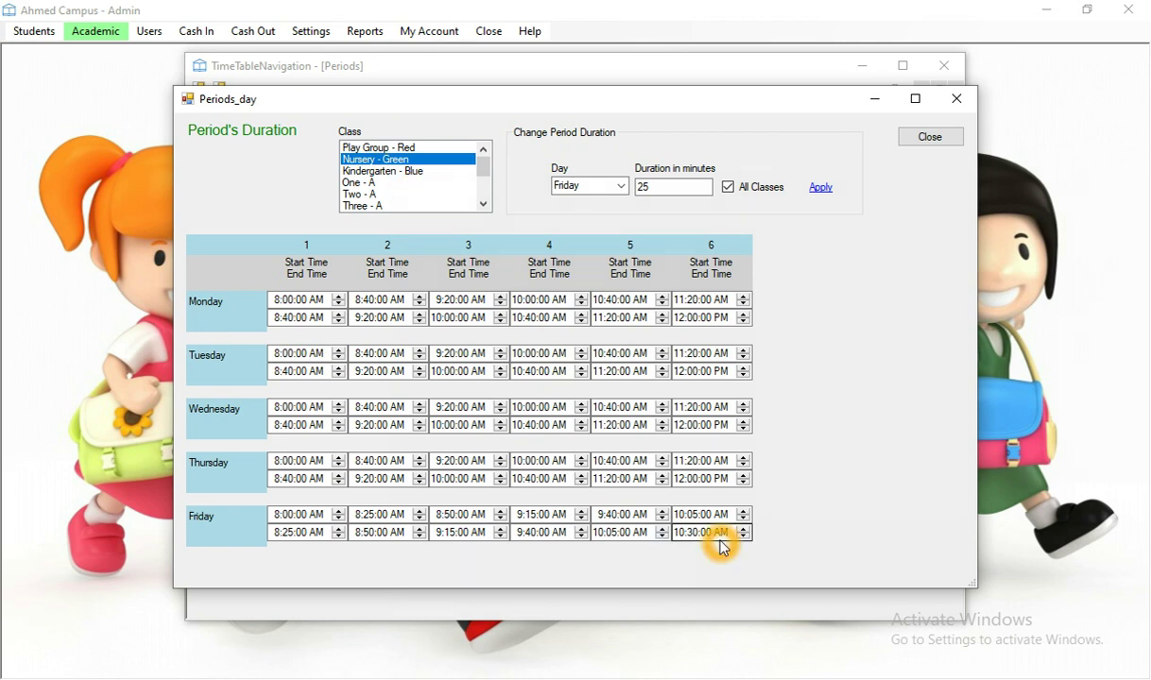
{"action": "left_click", "coordinate": [401, 173]}
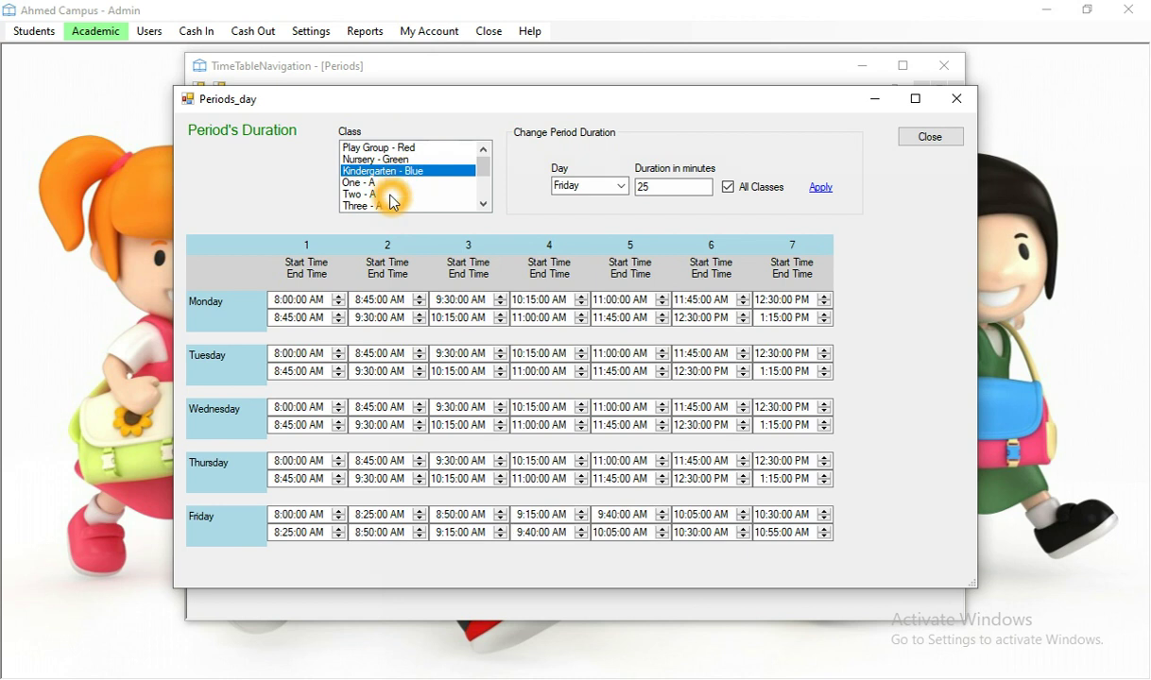
{"action": "left_click", "coordinate": [392, 195]}
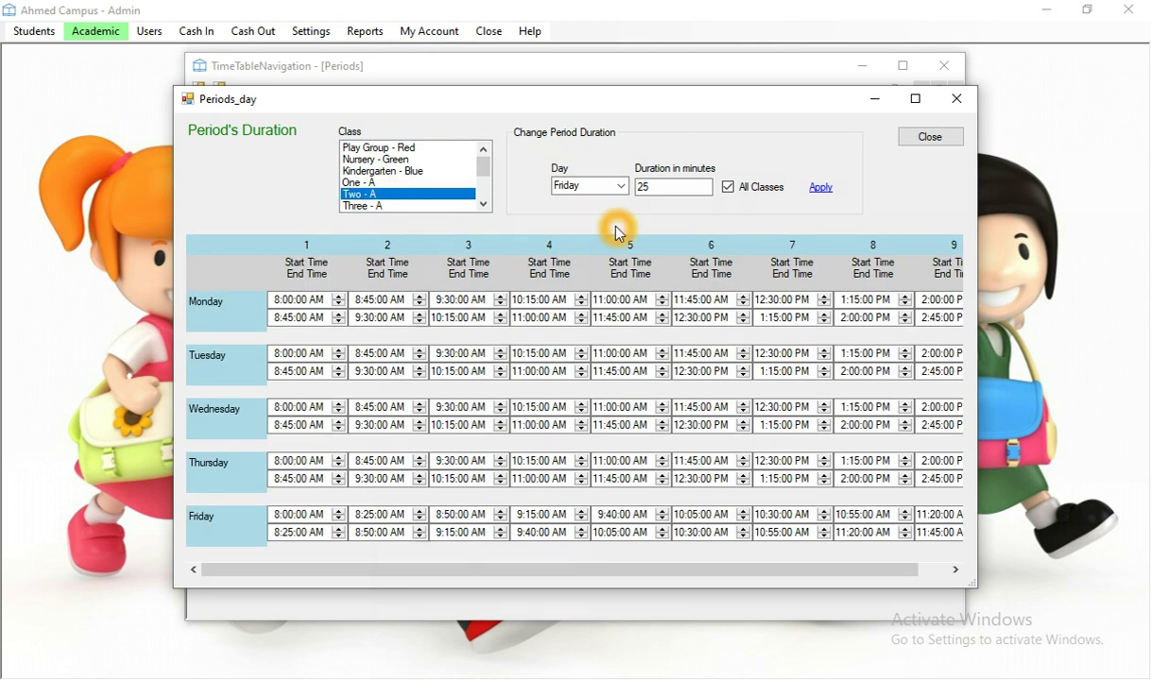
{"action": "key", "text": "Escape"}
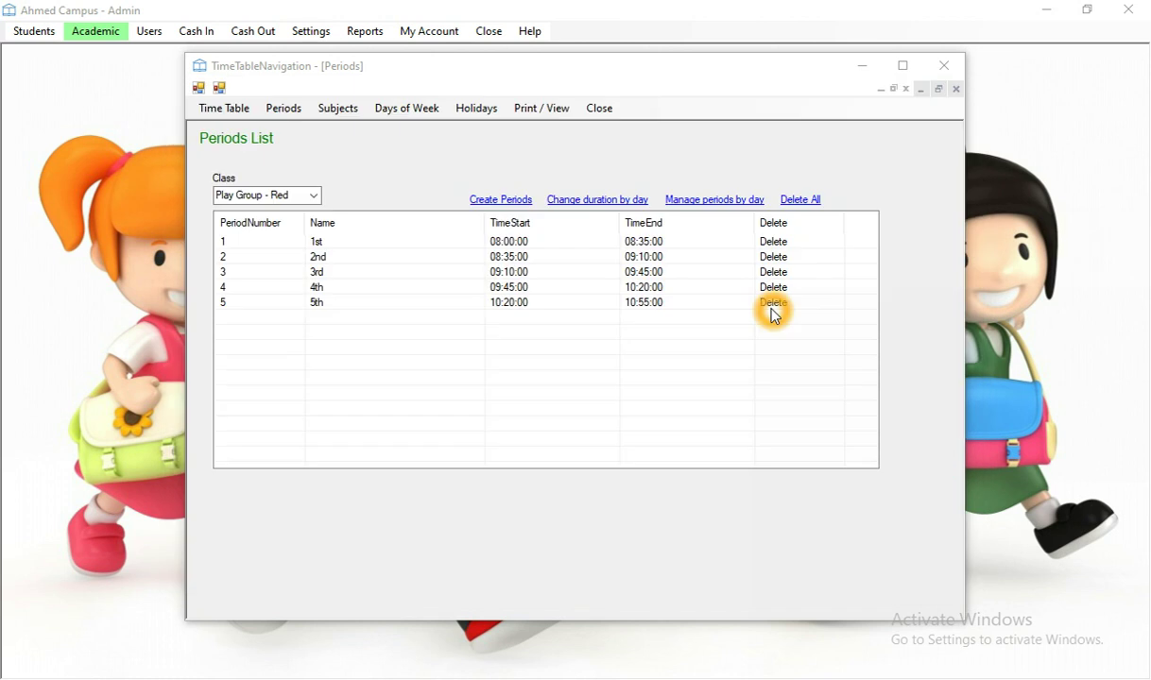
Open the Class Routine page of the timetable
{"action": "left_click", "coordinate": [500, 159]}
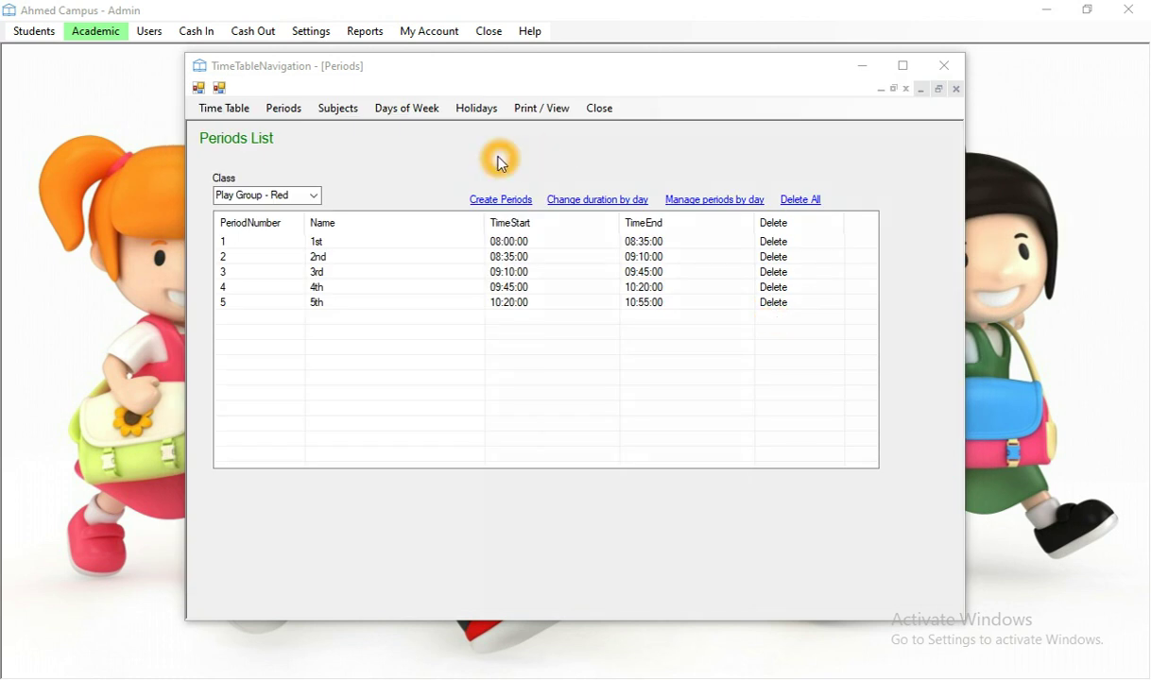
{"action": "left_click", "coordinate": [395, 160]}
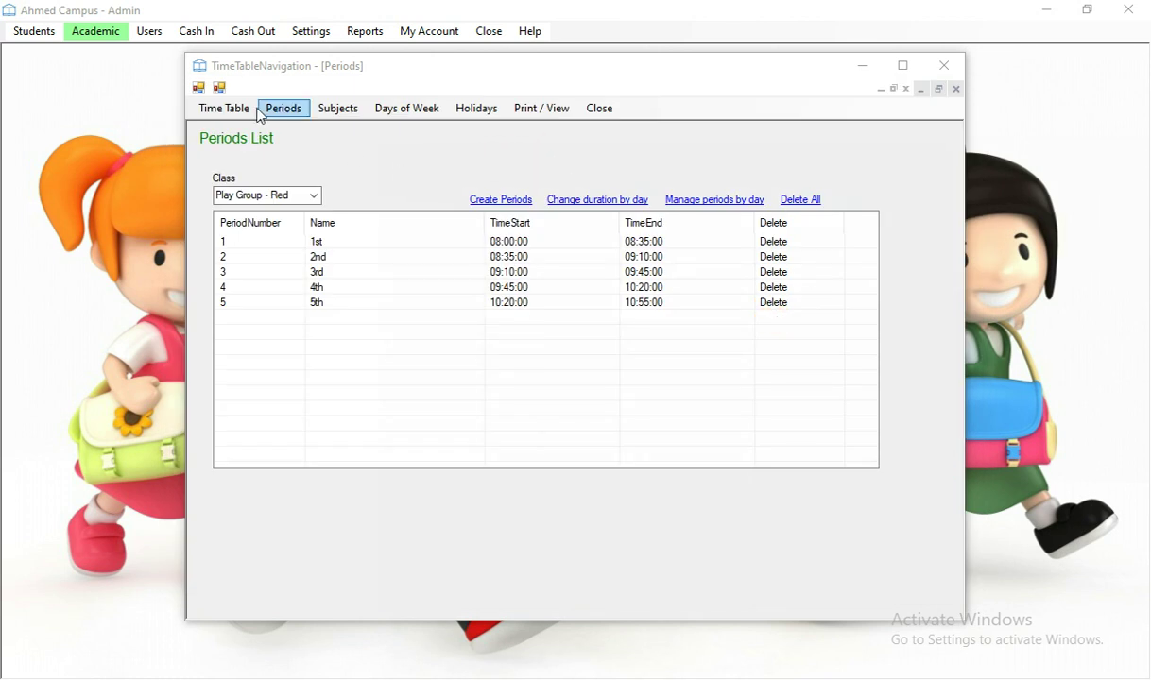
{"action": "left_click", "coordinate": [226, 110]}
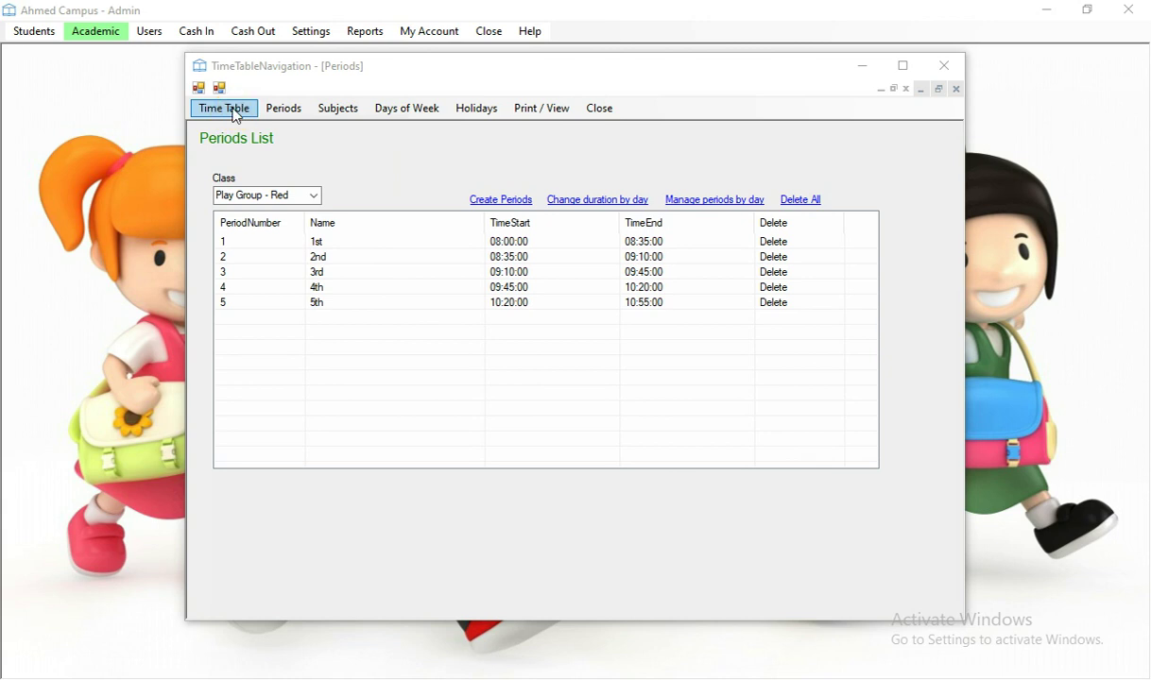
{"action": "left_click", "coordinate": [232, 113]}
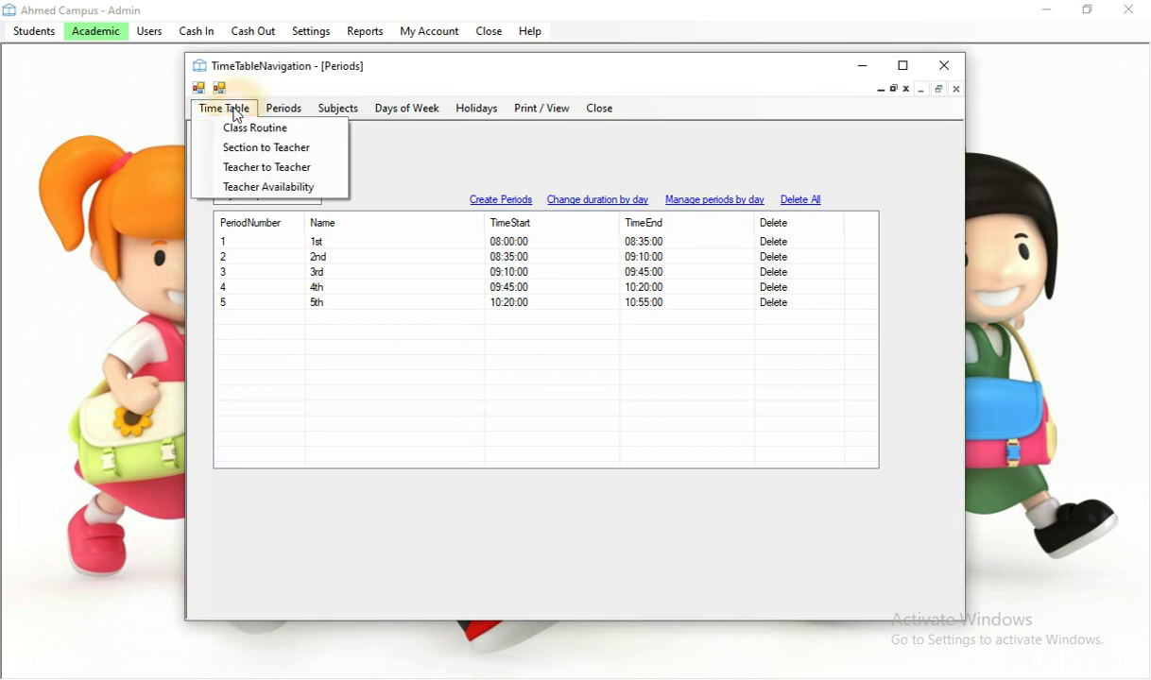
{"action": "left_click", "coordinate": [285, 130]}
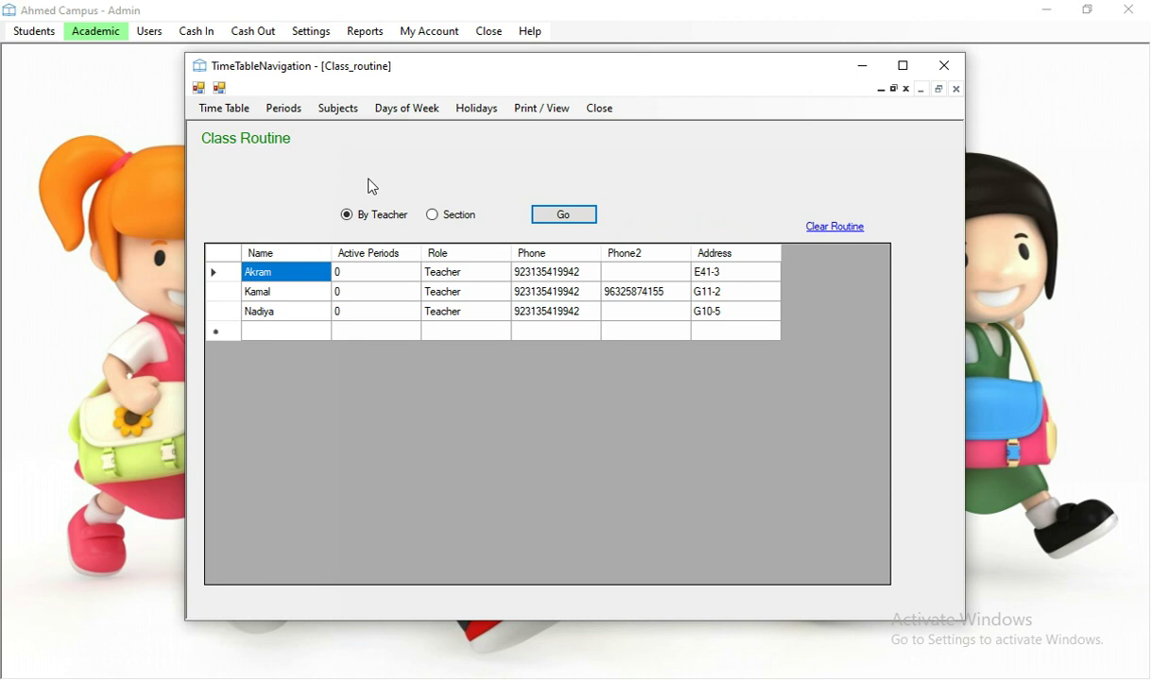
View the class routine list by section and switch it back to the teacher view
{"action": "left_click", "coordinate": [389, 230]}
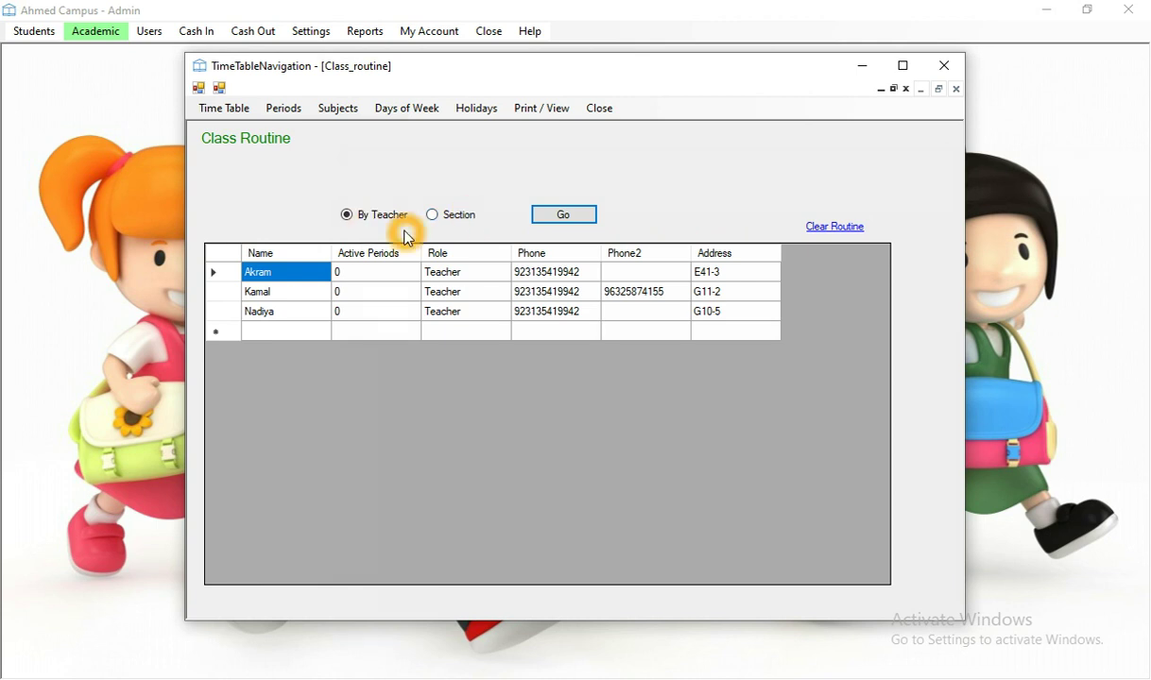
{"action": "left_click", "coordinate": [434, 221]}
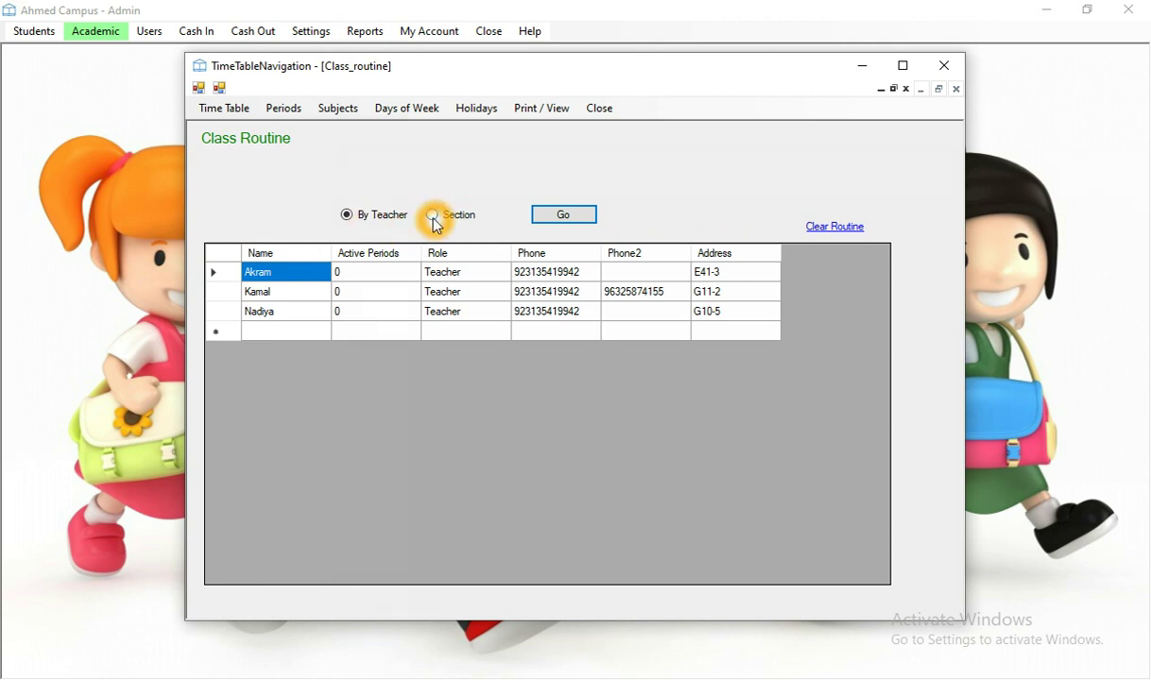
{"action": "left_click", "coordinate": [434, 218]}
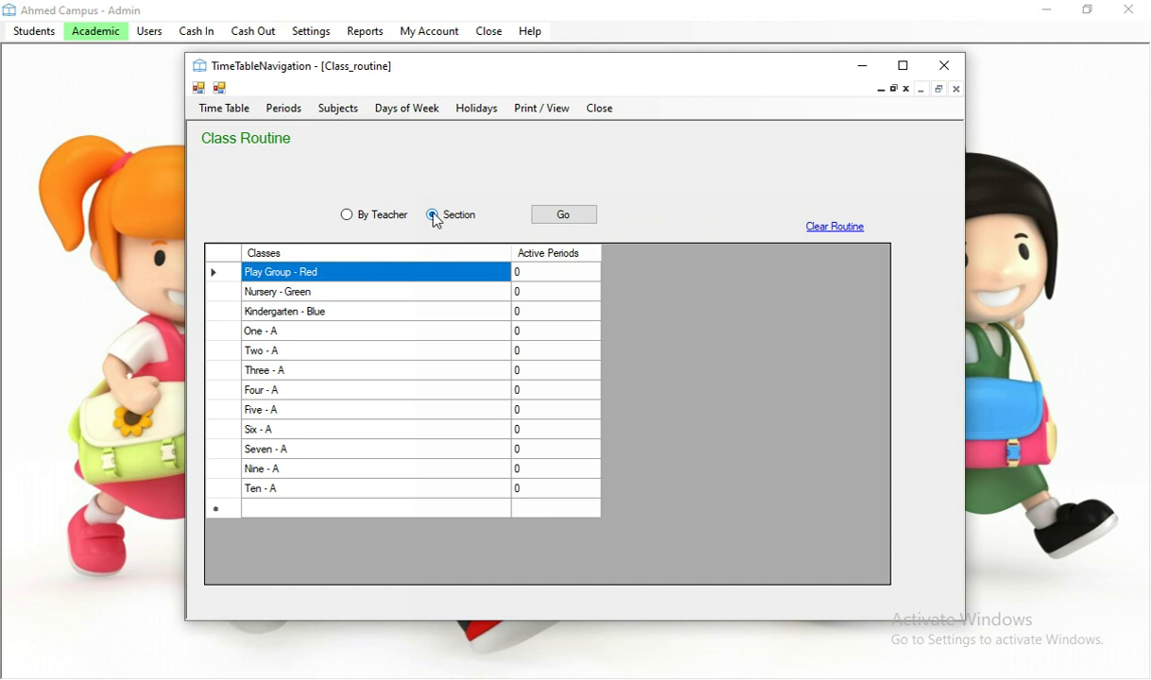
{"action": "left_click", "coordinate": [348, 219]}
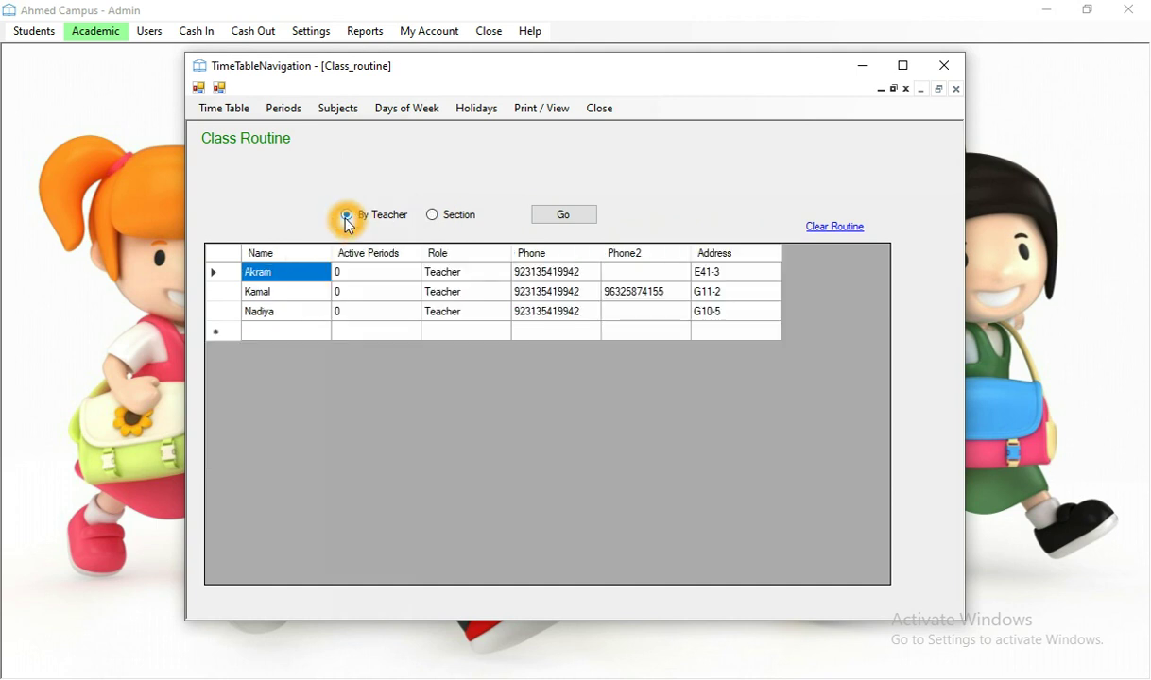
Open the weekly class routine of the first teacher in the list
{"action": "left_click", "coordinate": [274, 288]}
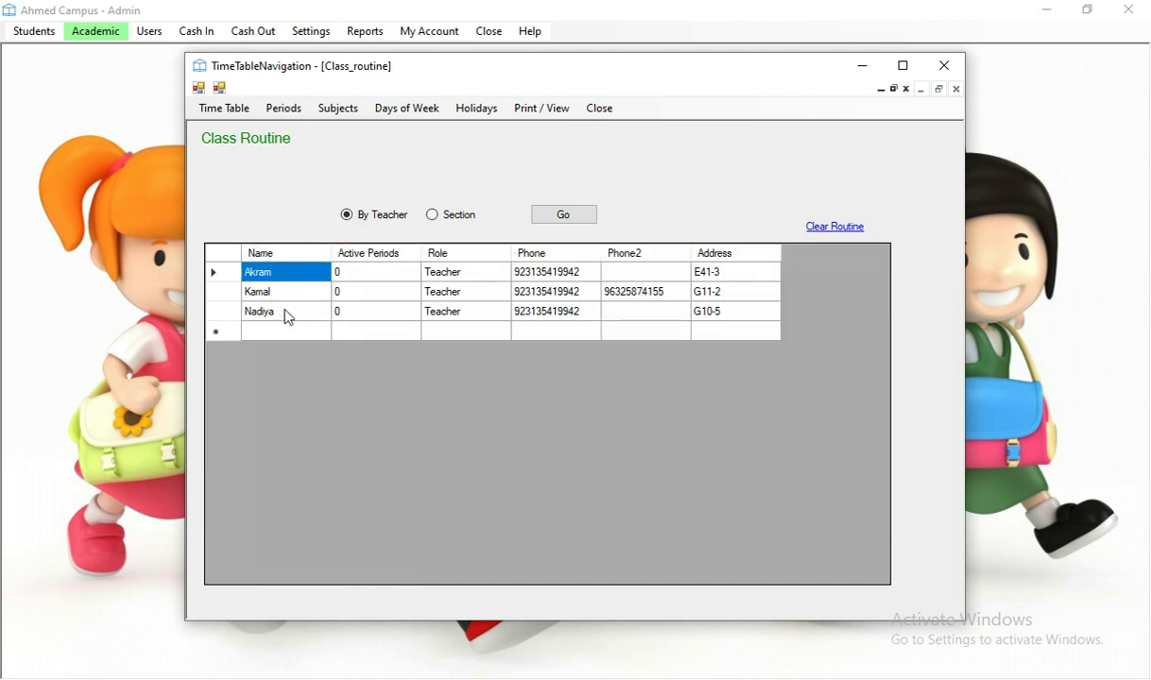
{"action": "left_click", "coordinate": [289, 320]}
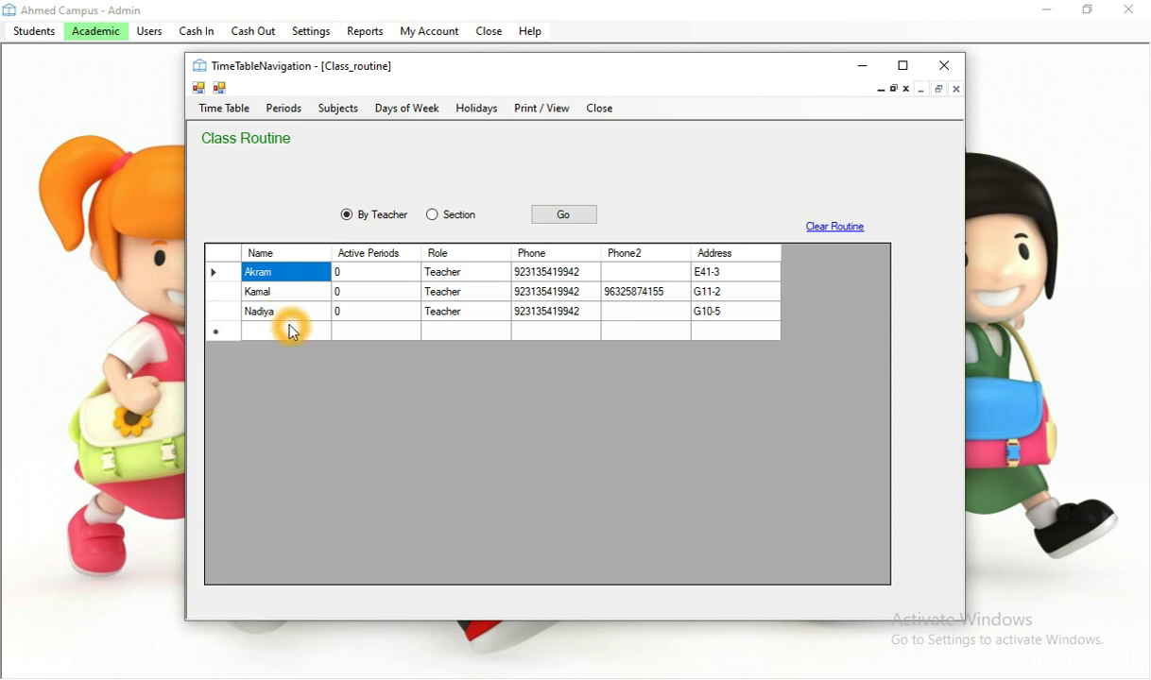
{"action": "left_click", "coordinate": [282, 323]}
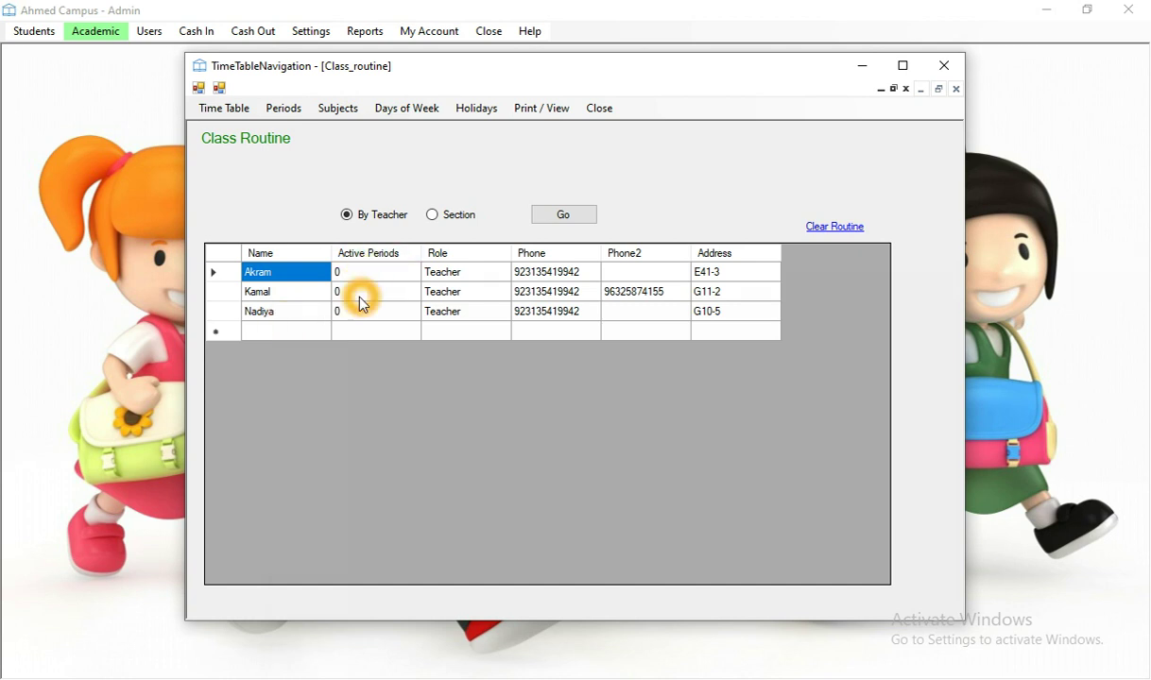
{"action": "left_click", "coordinate": [362, 313]}
{"action": "left_click", "coordinate": [233, 274]}
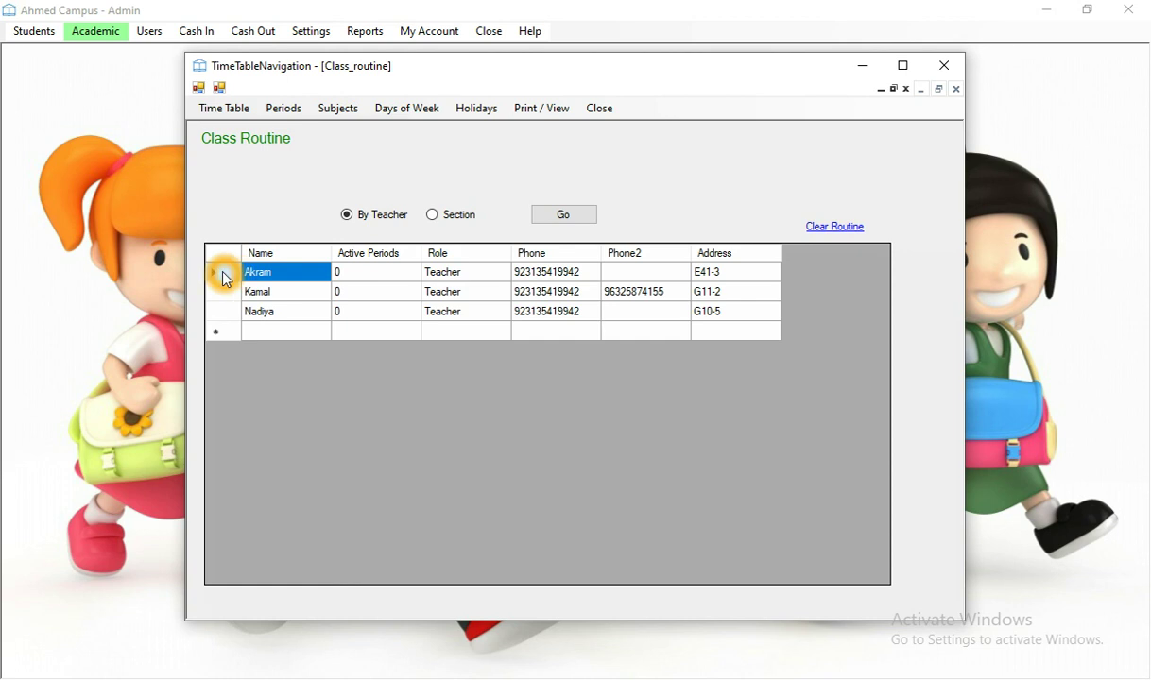
{"action": "left_click", "coordinate": [227, 277]}
{"action": "double_click", "coordinate": [227, 276]}
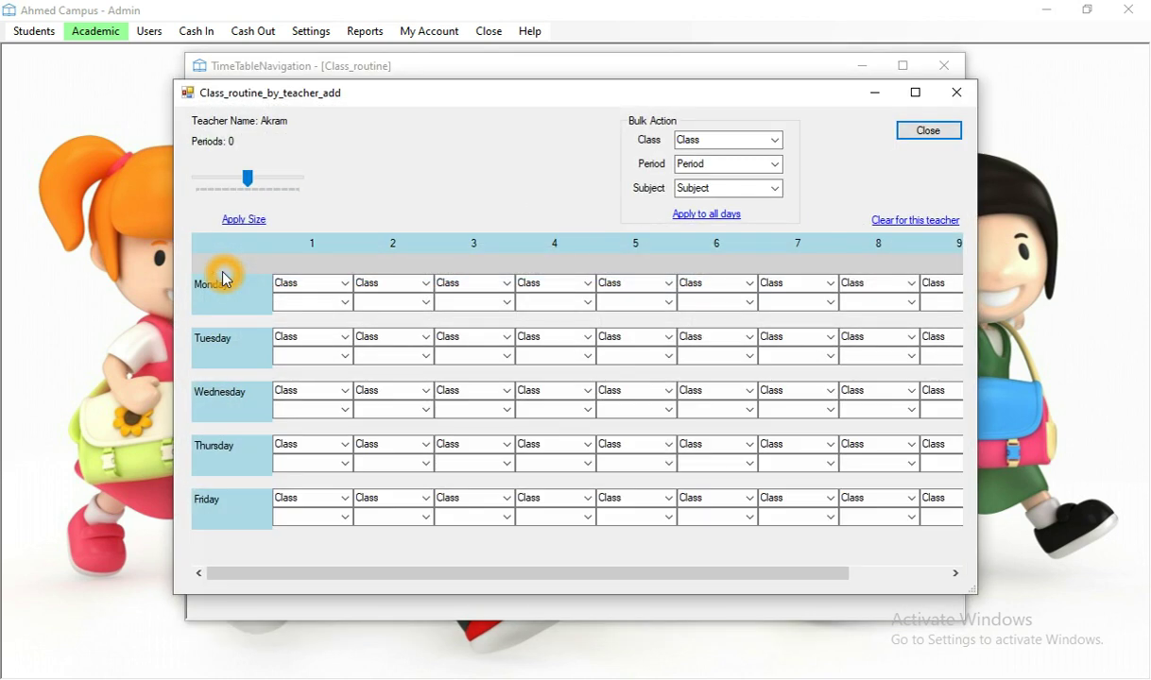
{"action": "left_click", "coordinate": [412, 260]}
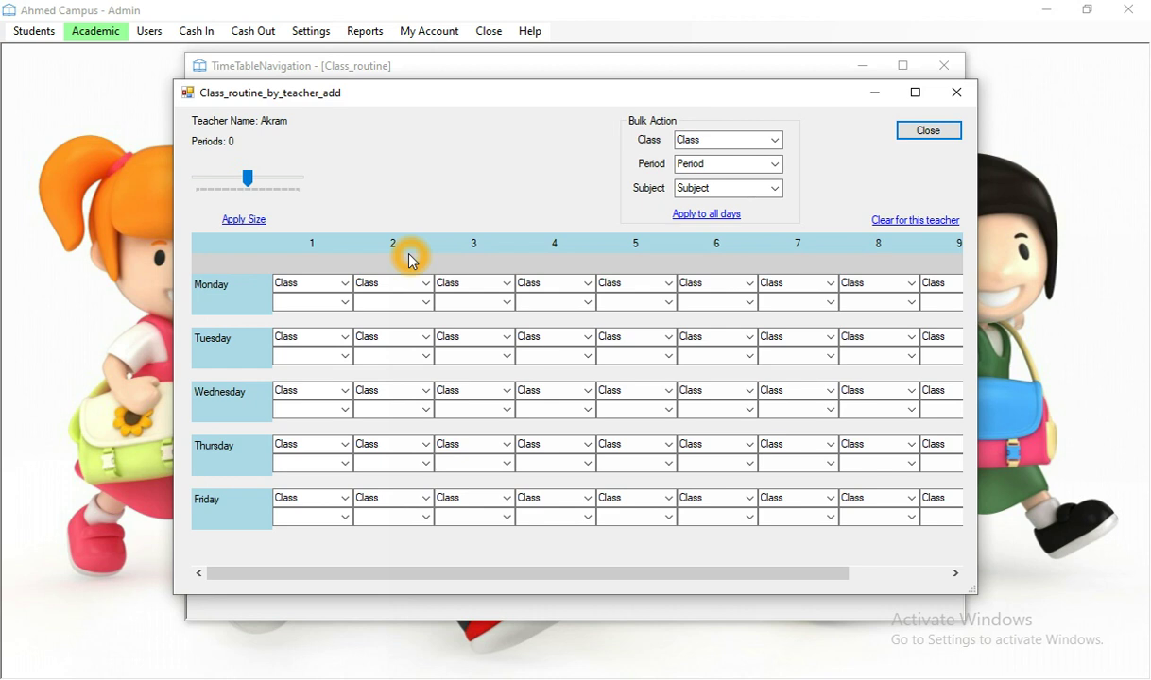
{"action": "left_click", "coordinate": [251, 288]}
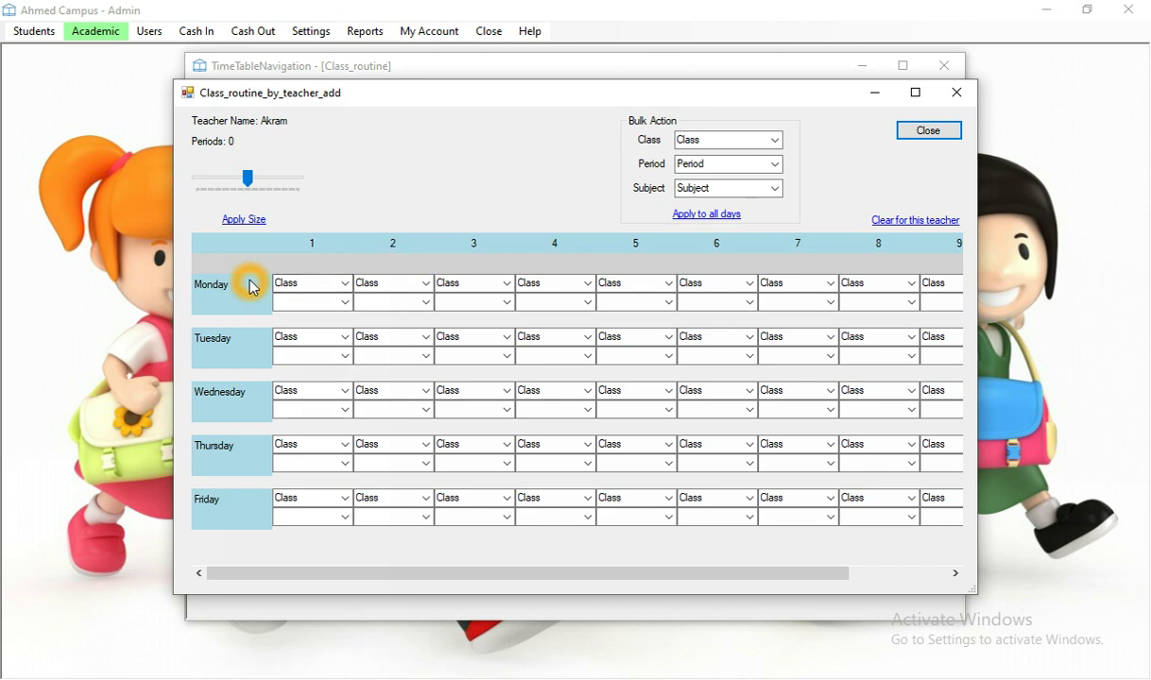
{"action": "left_click", "coordinate": [325, 281]}
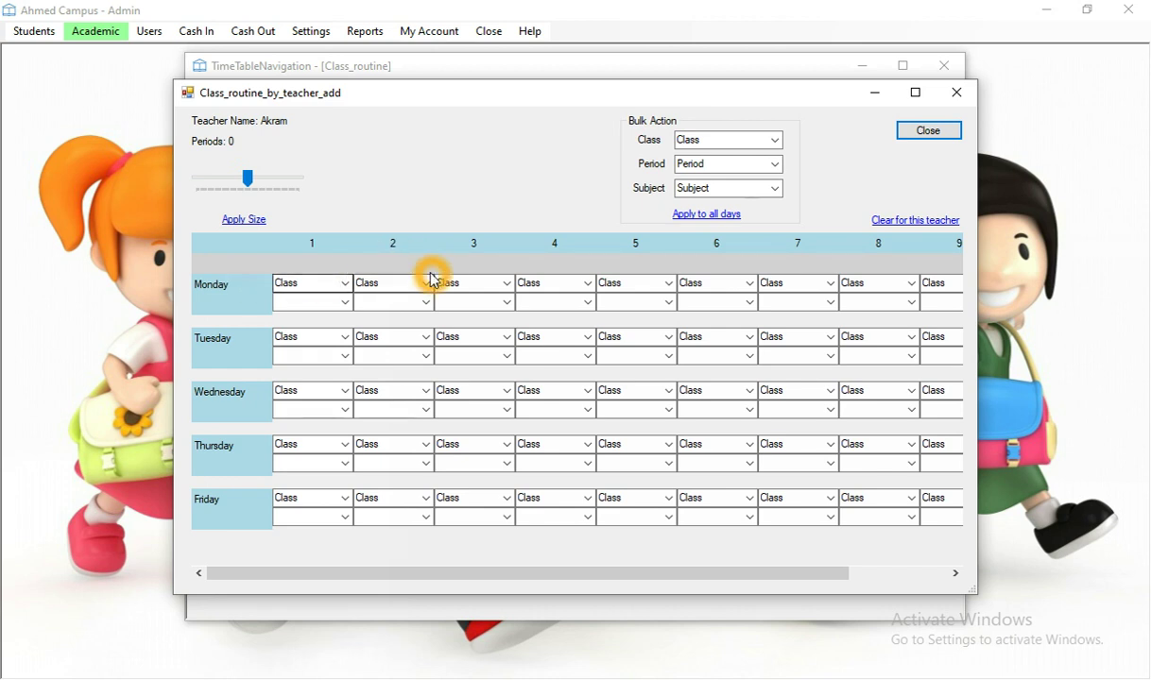
{"action": "left_click_drag", "start_coordinate": [585, 578], "coordinate": [442, 544]}
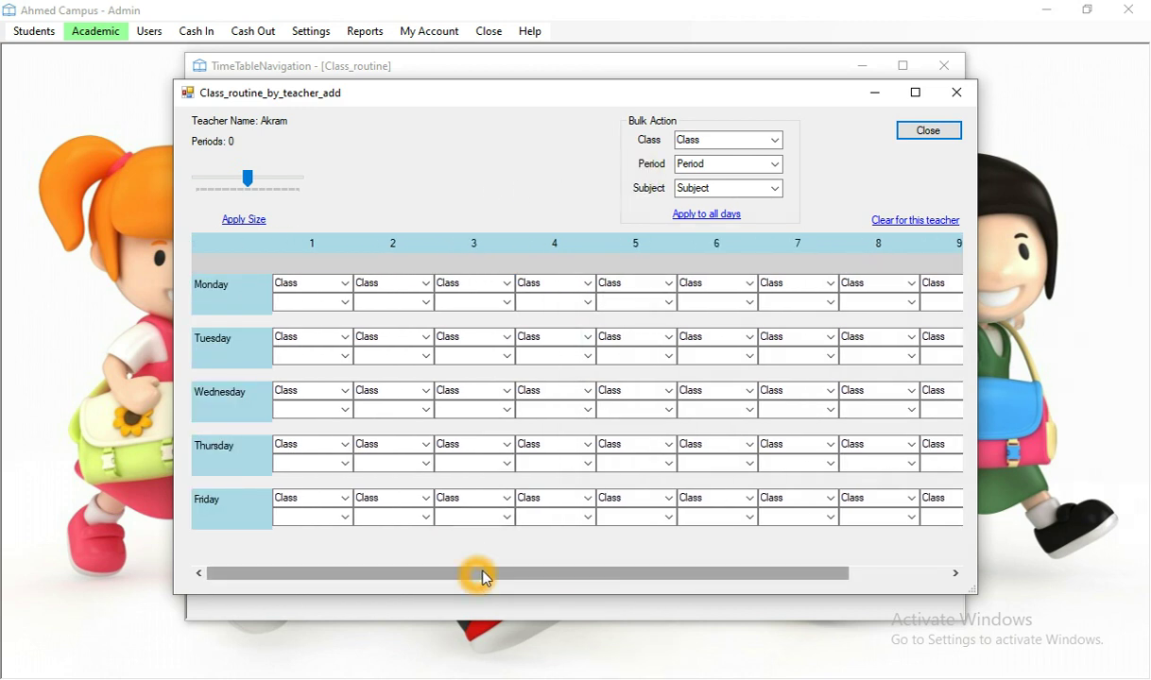
Assign Play Group - Red with the subject English to the teacher's first period on Monday
{"action": "left_click_drag", "start_coordinate": [478, 575], "coordinate": [612, 571]}
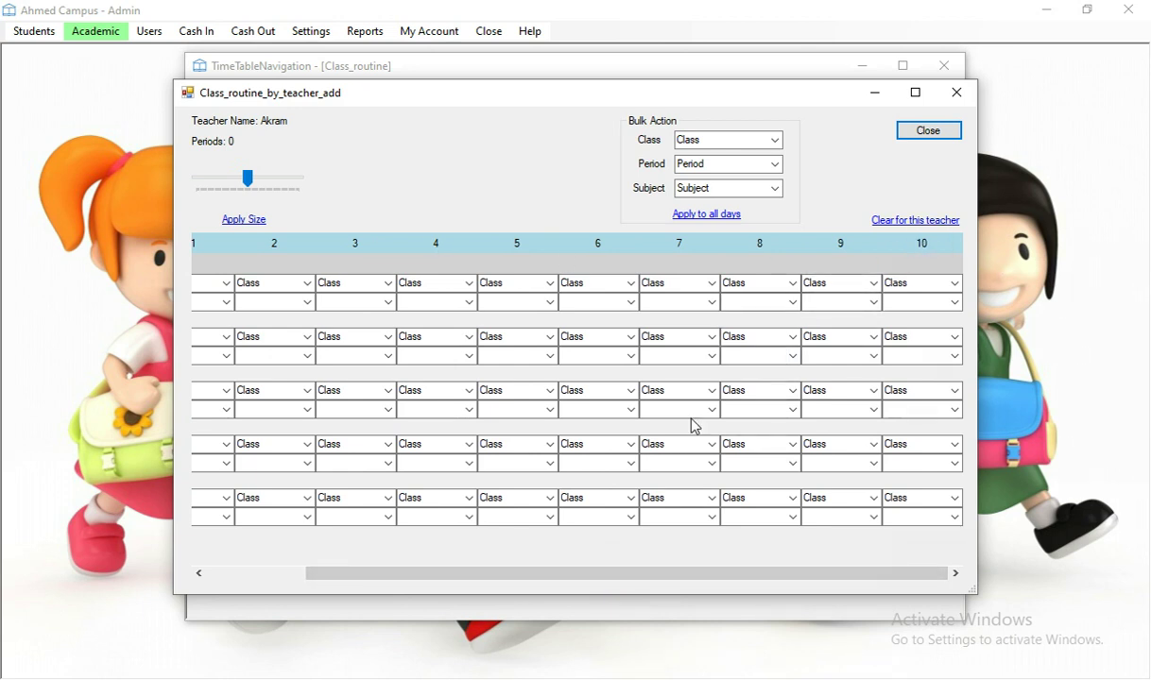
{"action": "left_click", "coordinate": [688, 575]}
{"action": "left_click_drag", "start_coordinate": [689, 576], "coordinate": [519, 571]}
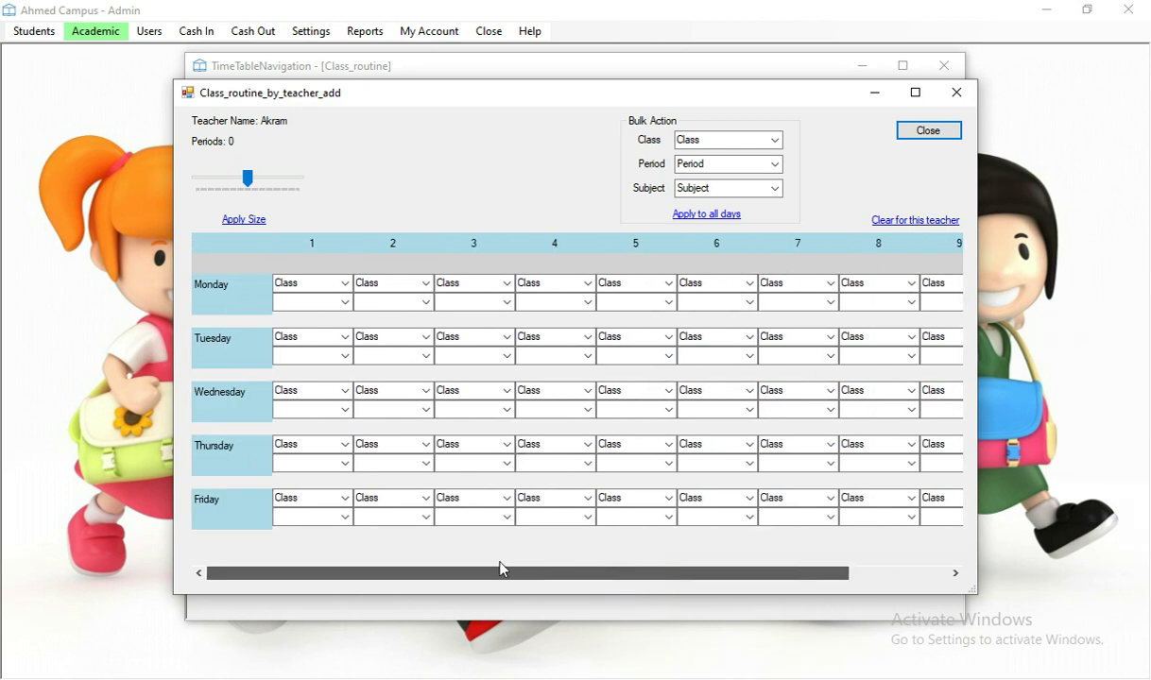
{"action": "left_click", "coordinate": [347, 282]}
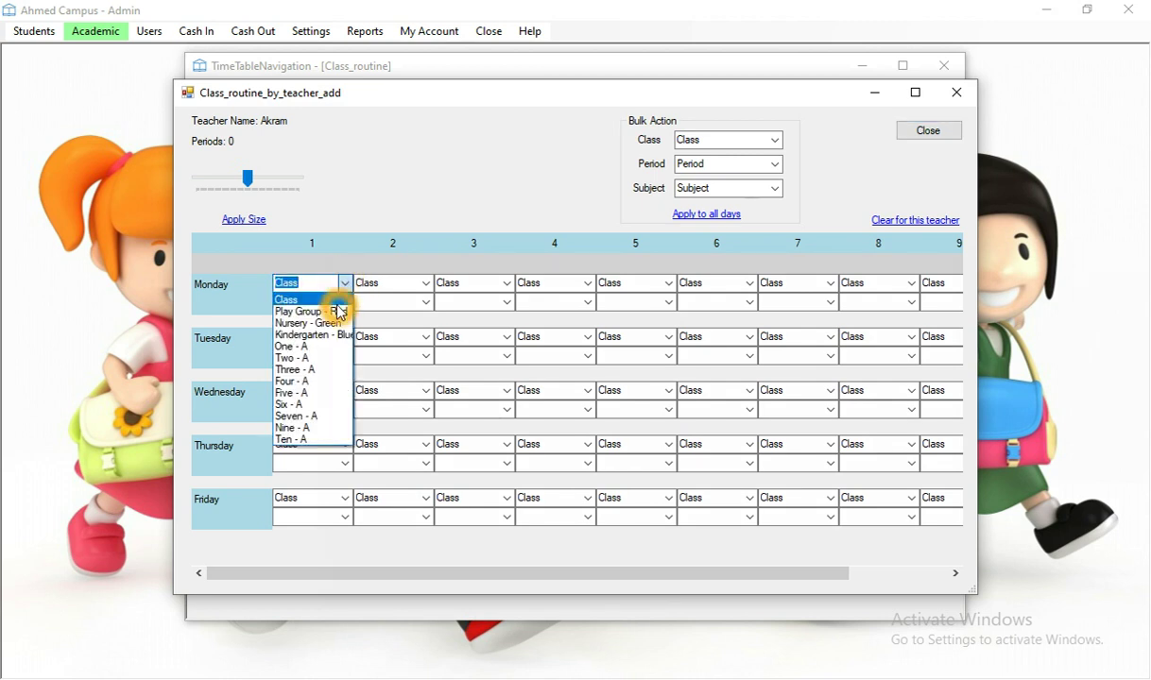
{"action": "left_click", "coordinate": [339, 315]}
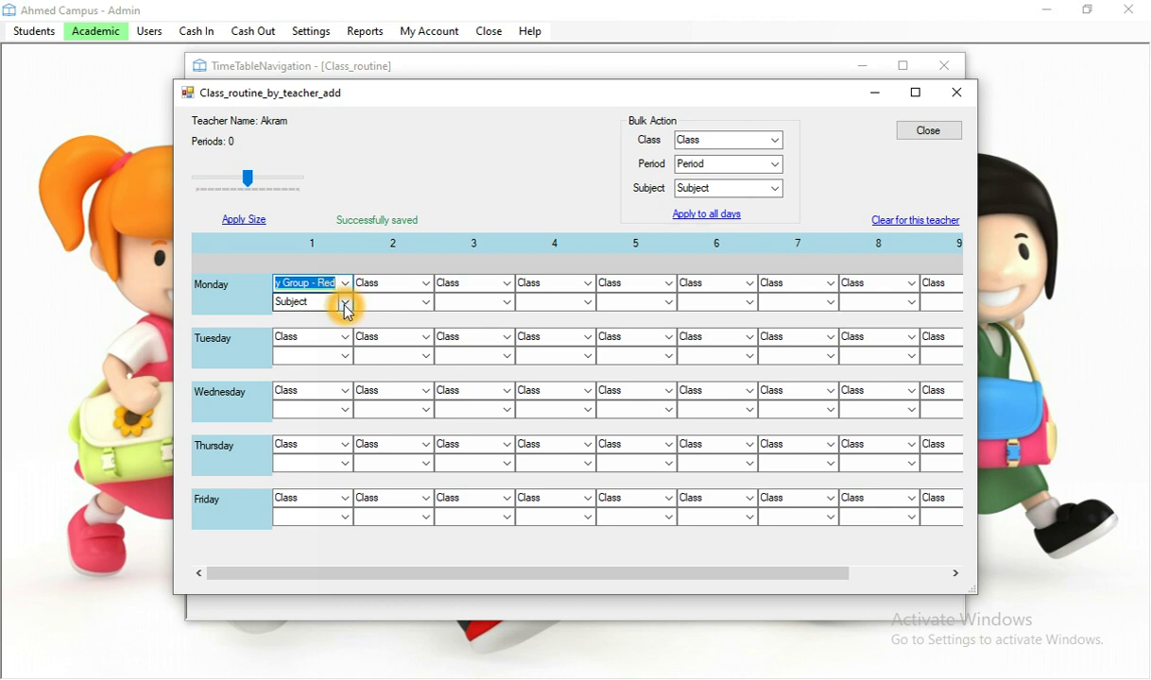
{"action": "left_click", "coordinate": [347, 304]}
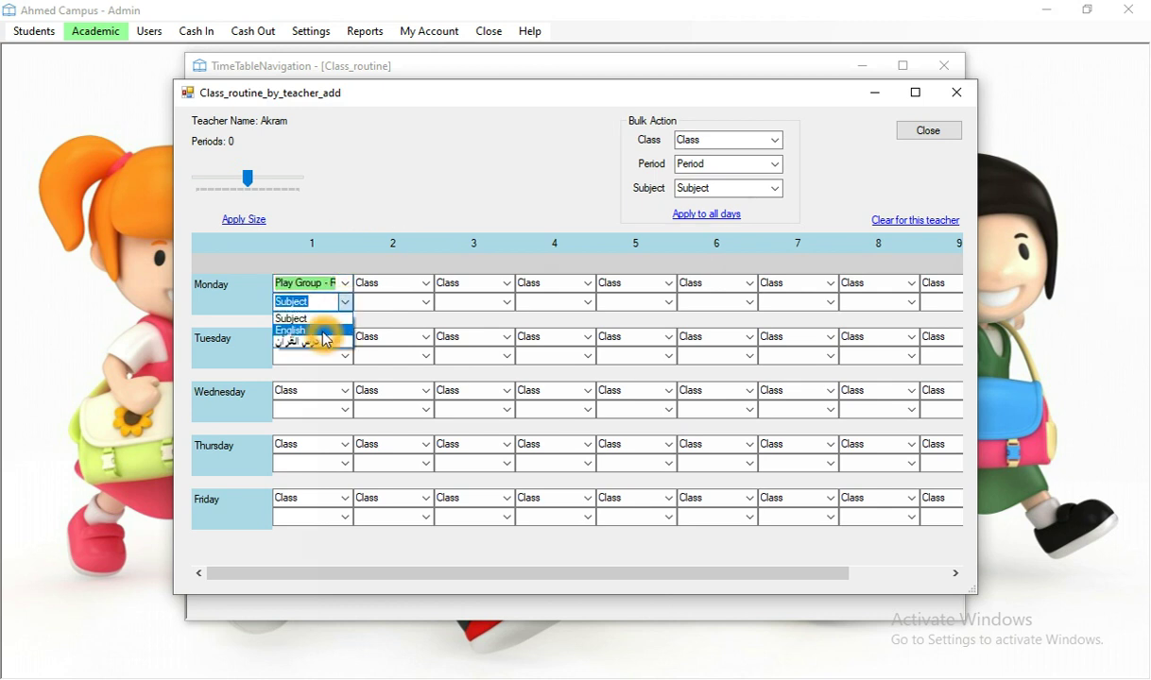
{"action": "left_click", "coordinate": [327, 337]}
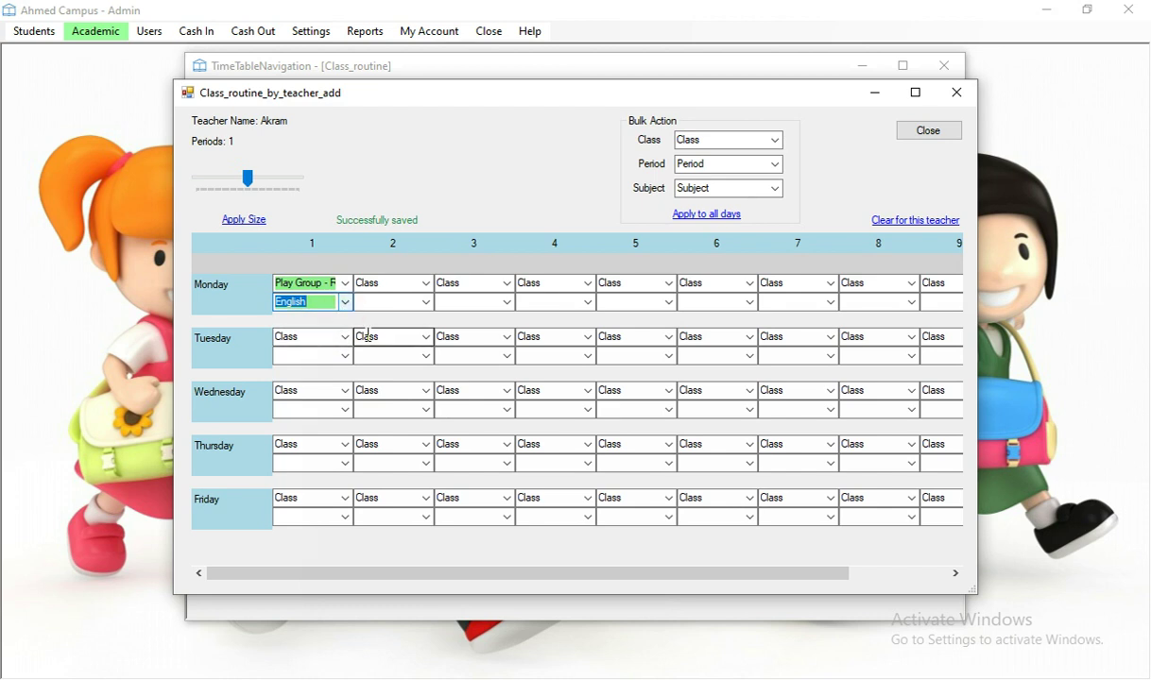
Select Play Group - Red for Monday's second period, and assign Play Group - Red with درس القرآن to Monday's third period
{"action": "left_click", "coordinate": [428, 287]}
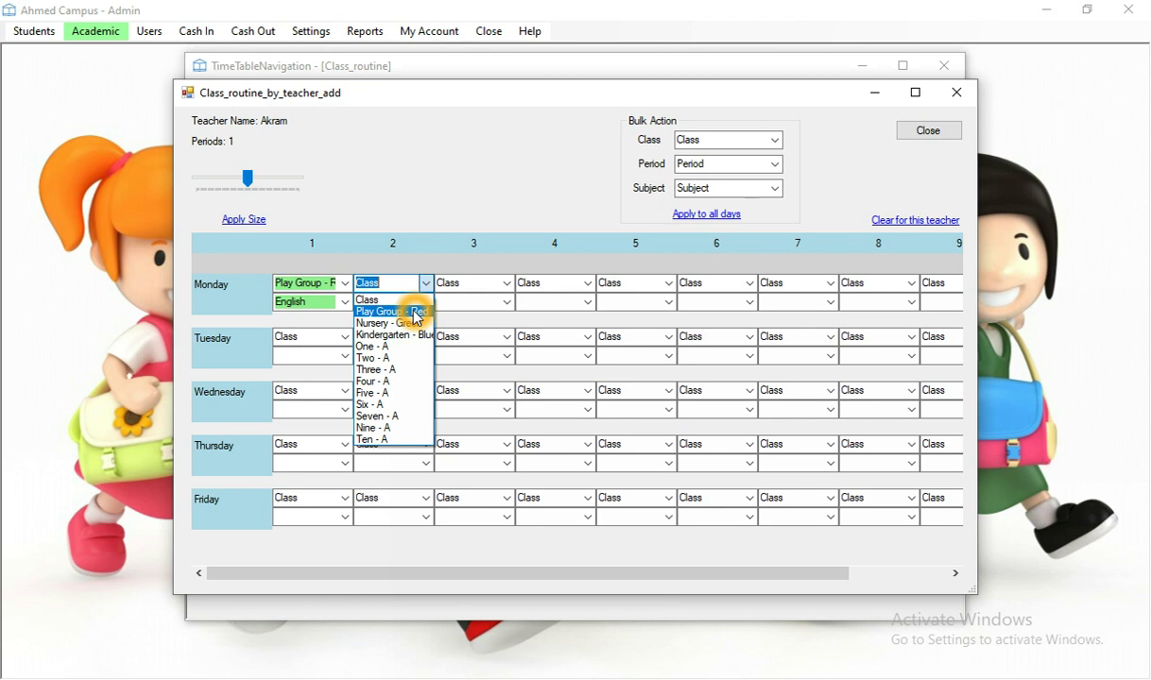
{"action": "left_click", "coordinate": [417, 312]}
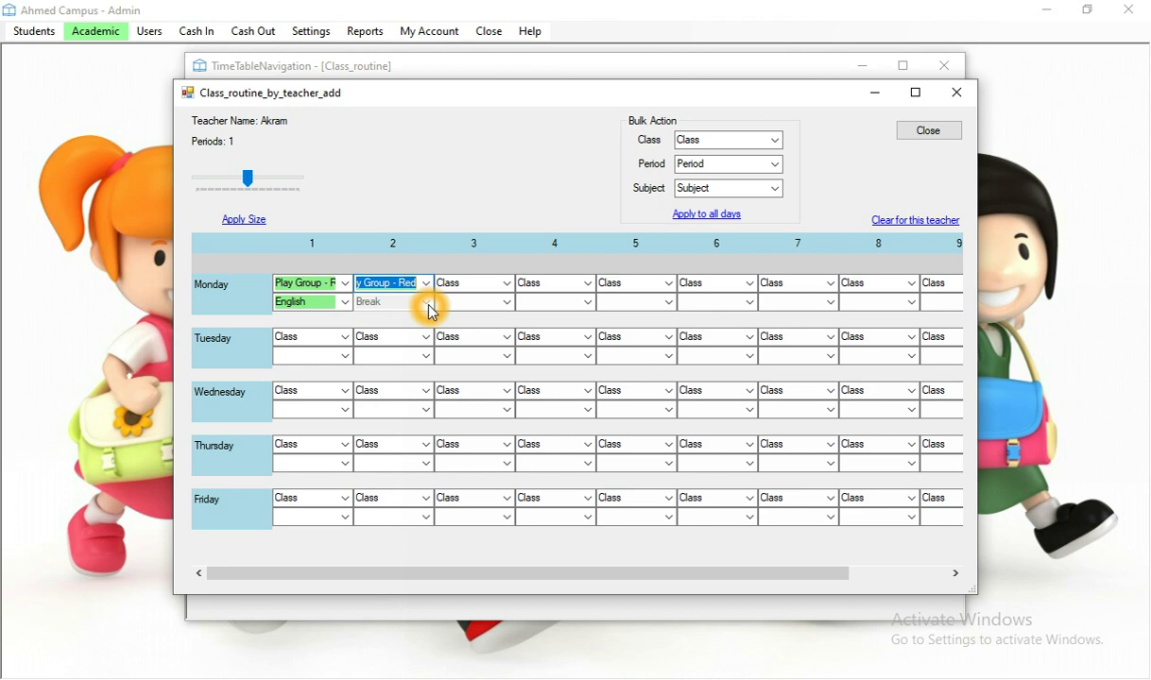
{"action": "left_click", "coordinate": [508, 285]}
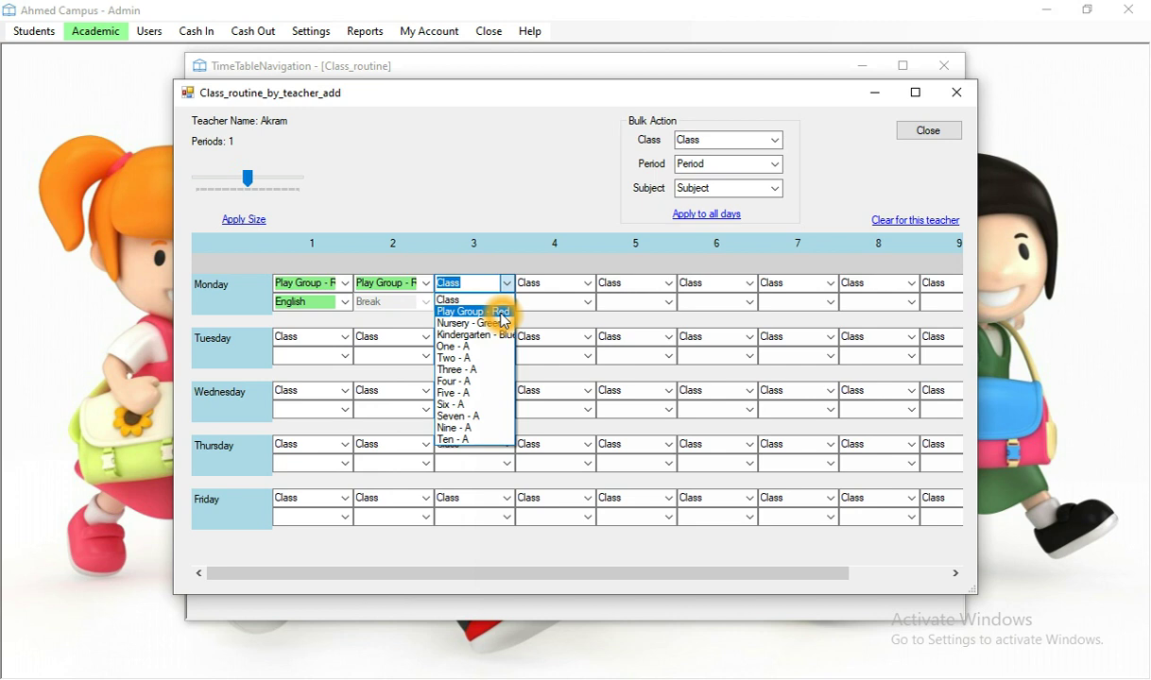
{"action": "left_click", "coordinate": [502, 312]}
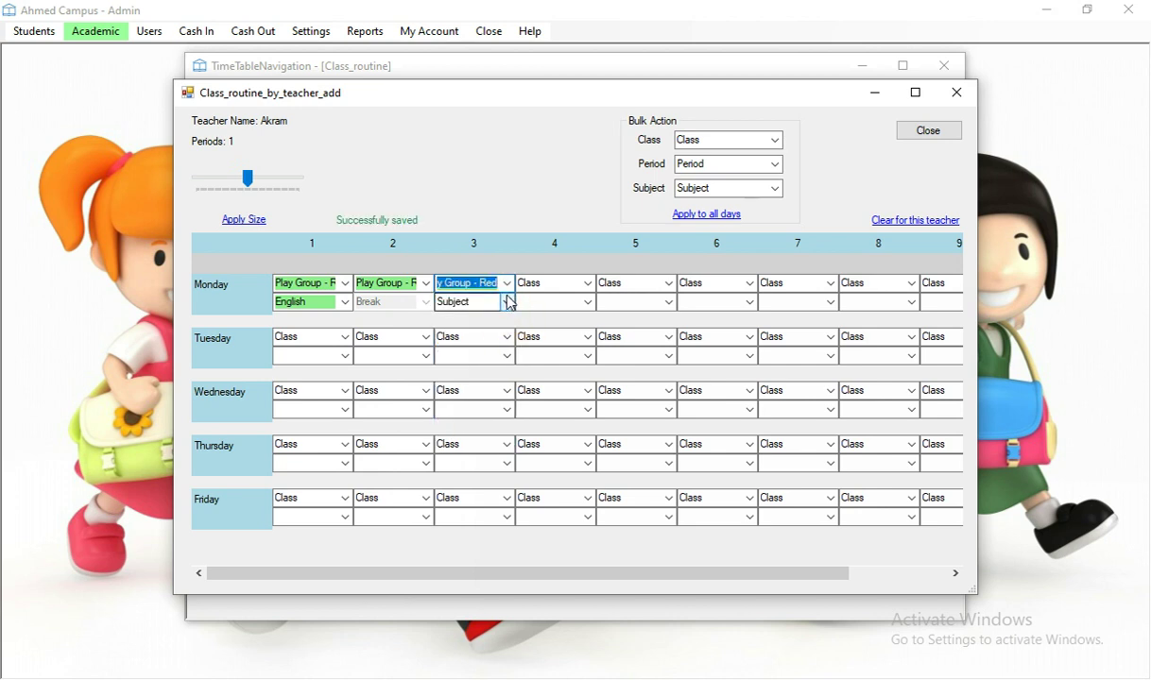
{"action": "left_click", "coordinate": [507, 303]}
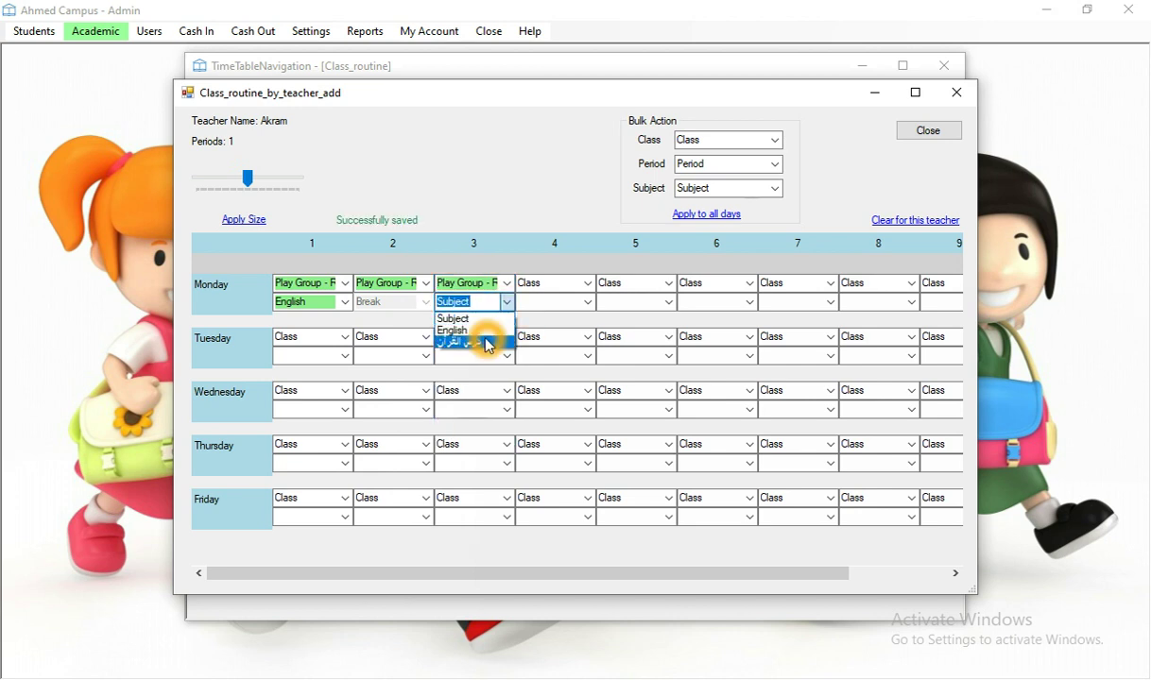
{"action": "left_click", "coordinate": [489, 343]}
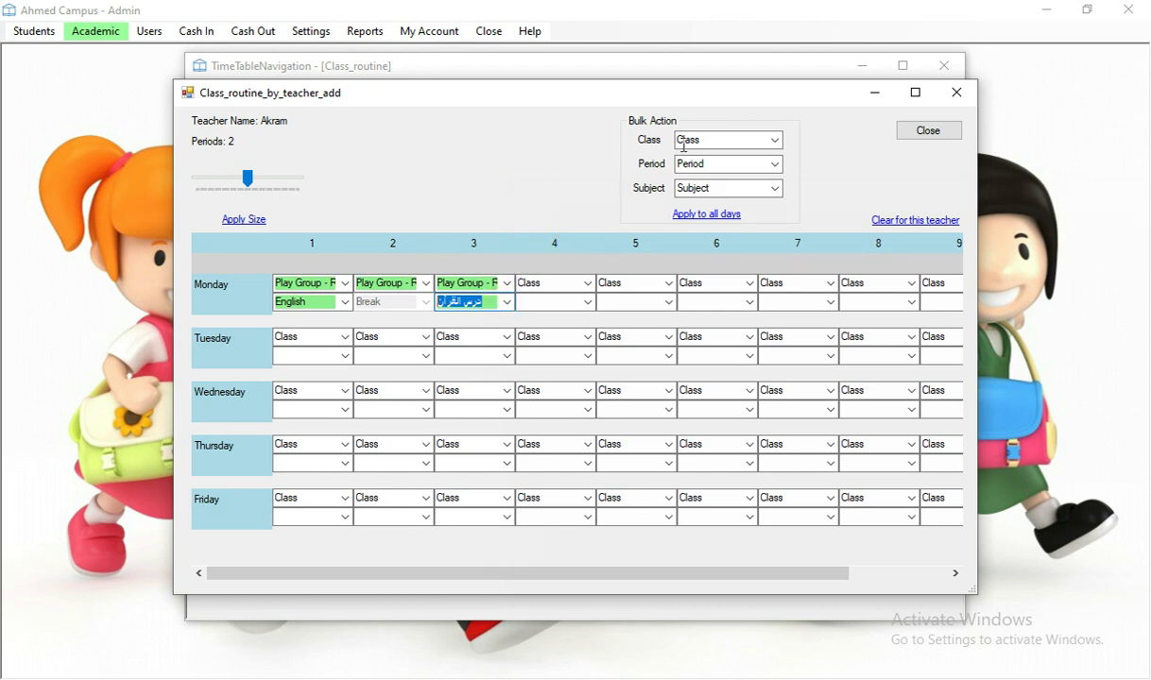
Use the bulk action to assign Play Group - Red, 1st period, English to all days
{"action": "left_click", "coordinate": [779, 145]}
{"action": "left_click", "coordinate": [748, 169]}
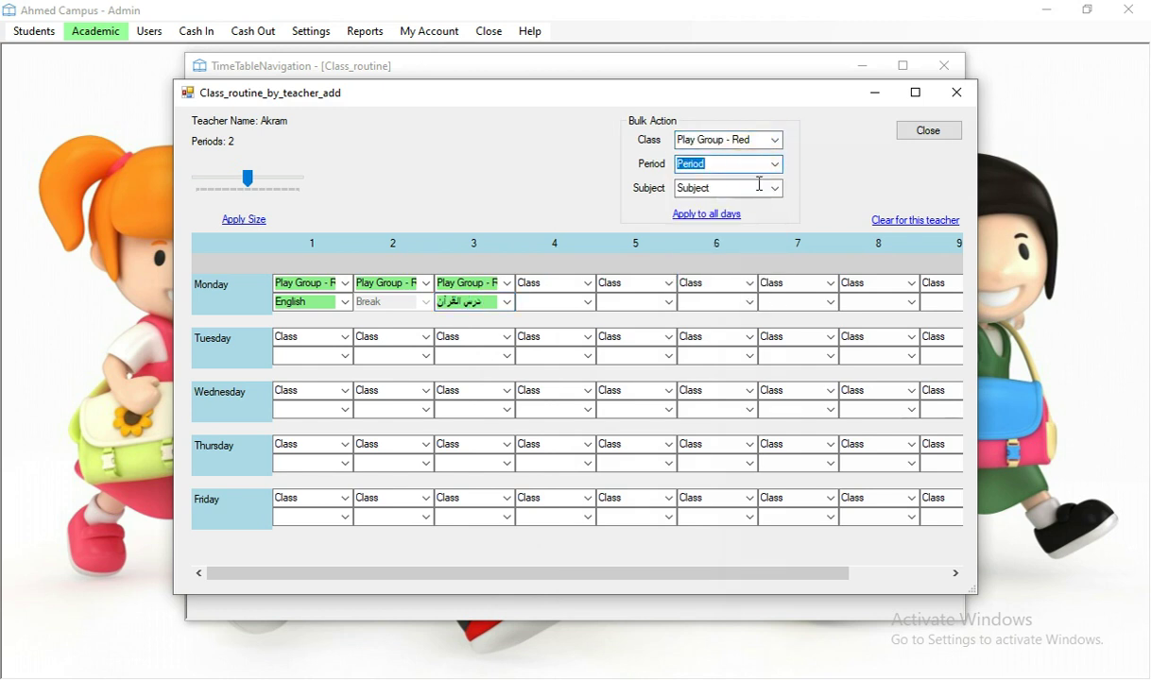
{"action": "left_click", "coordinate": [773, 164]}
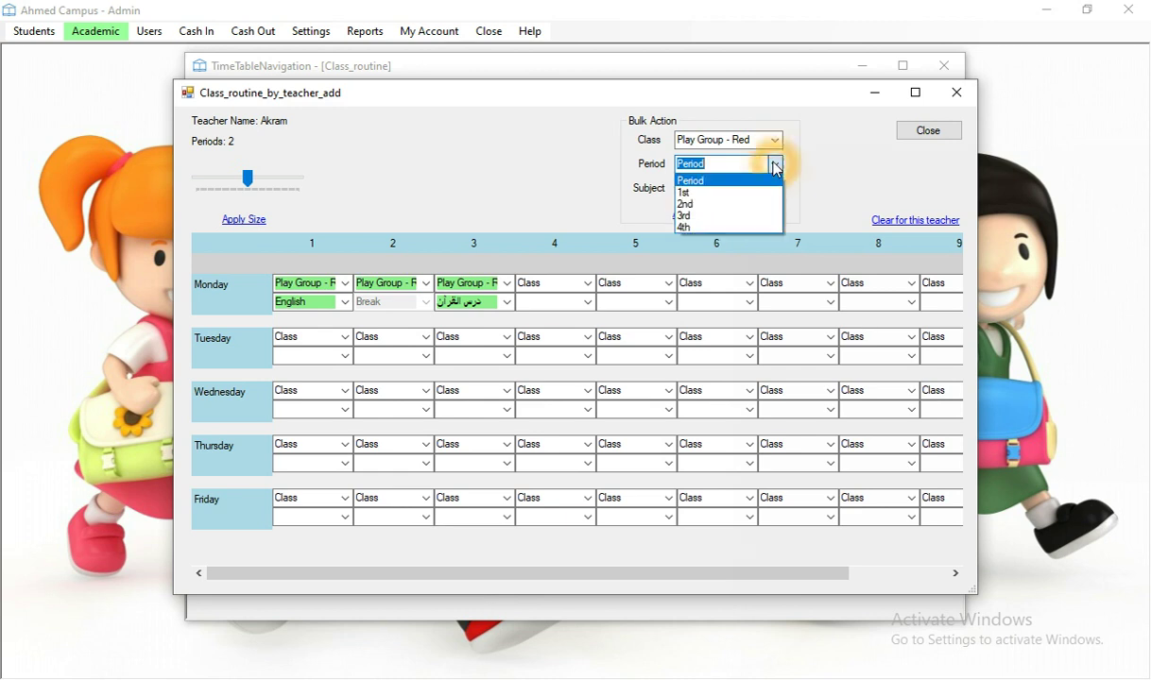
{"action": "left_click", "coordinate": [725, 193]}
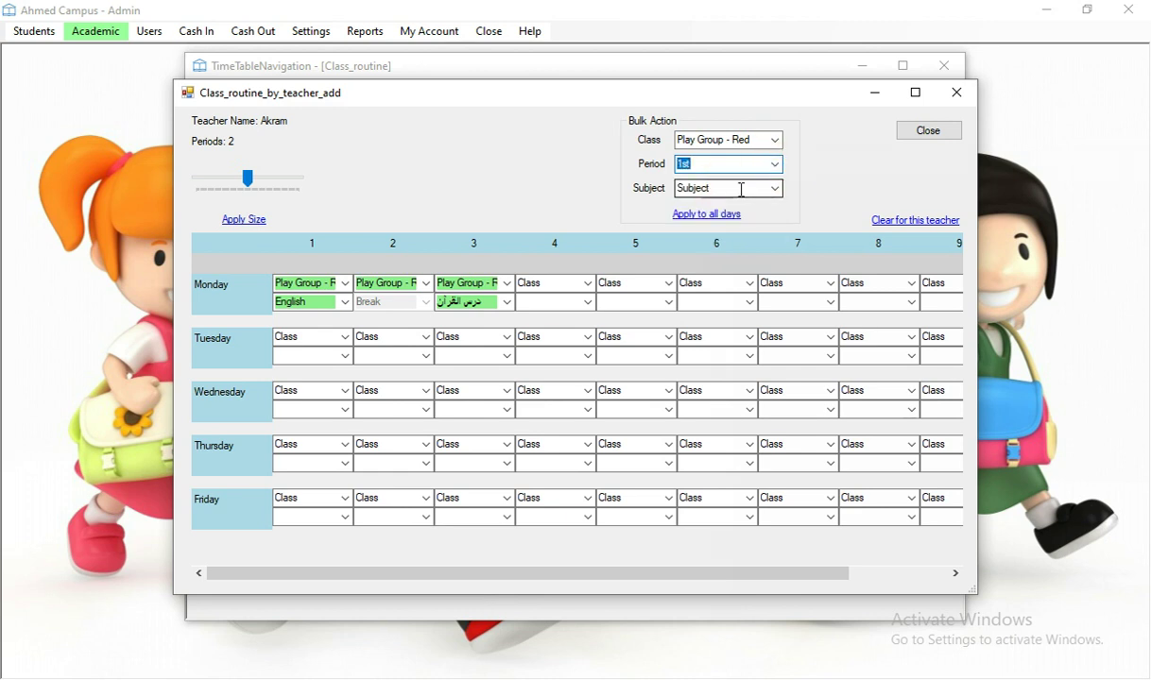
{"action": "left_click", "coordinate": [775, 189]}
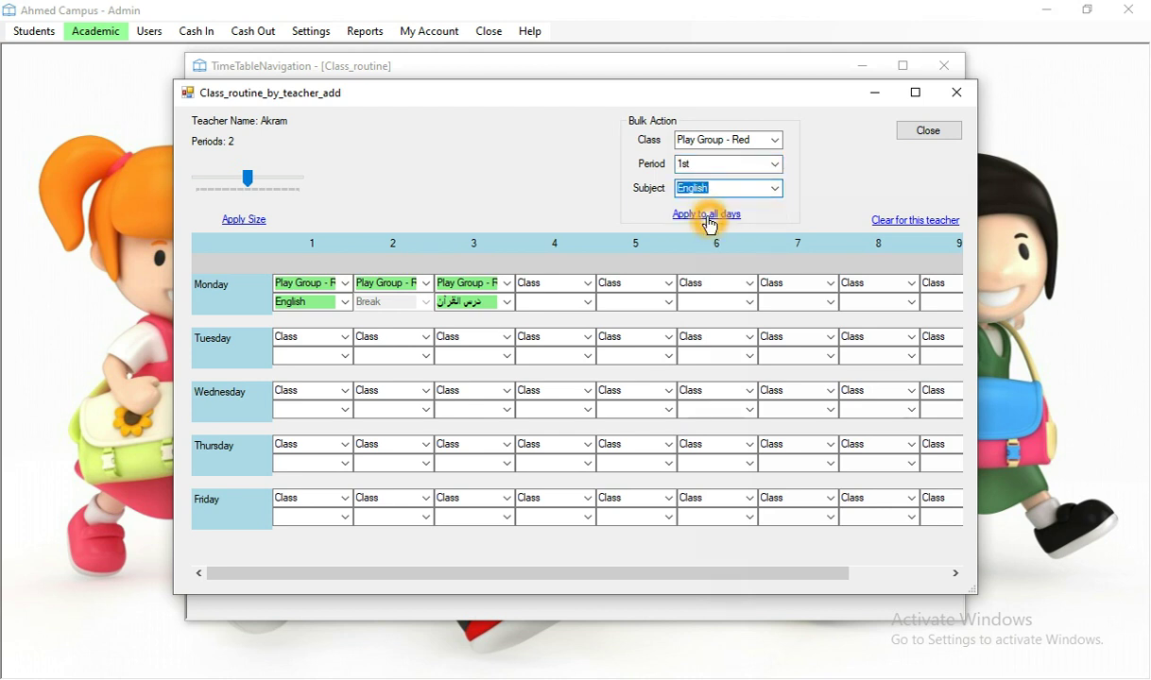
{"action": "left_click", "coordinate": [711, 218]}
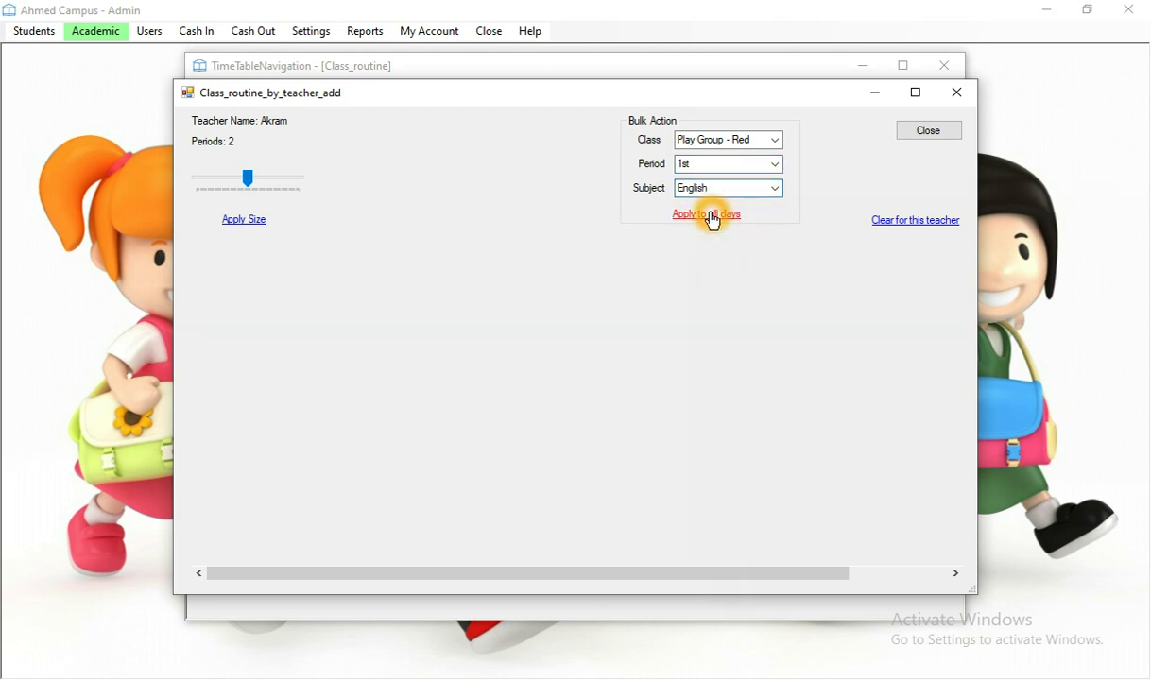
{"action": "left_click", "coordinate": [309, 262]}
{"action": "left_click", "coordinate": [317, 332]}
{"action": "left_click", "coordinate": [323, 293]}
{"action": "left_click", "coordinate": [312, 518]}
{"action": "left_click", "coordinate": [312, 519]}
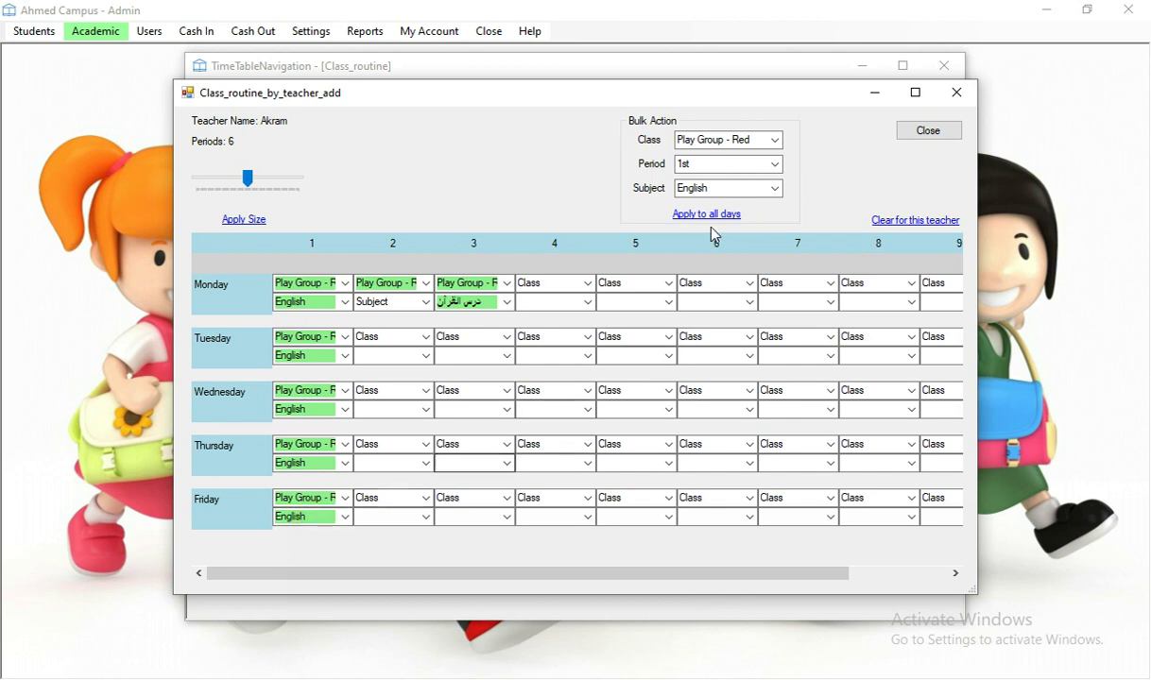
Use the bulk action to assign Play Group - Red, 3rd period, درس القرآن to all days
{"action": "left_click", "coordinate": [774, 167]}
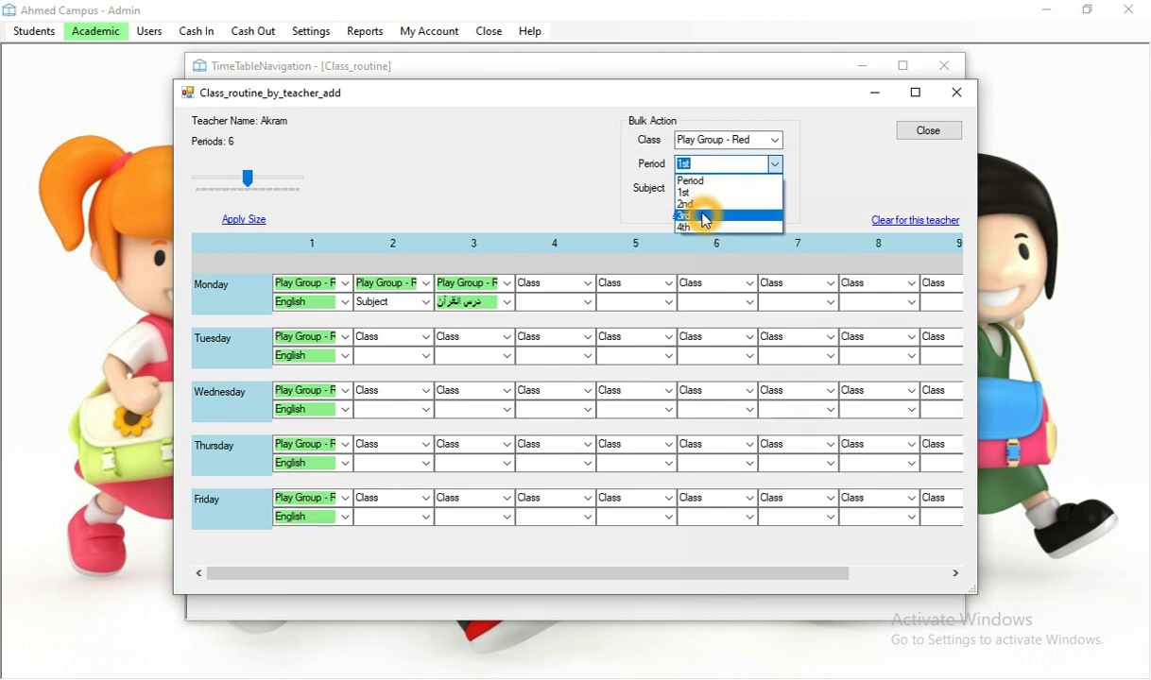
{"action": "left_click", "coordinate": [704, 215]}
{"action": "left_click", "coordinate": [775, 189]}
{"action": "left_click", "coordinate": [716, 229]}
{"action": "left_click", "coordinate": [709, 215]}
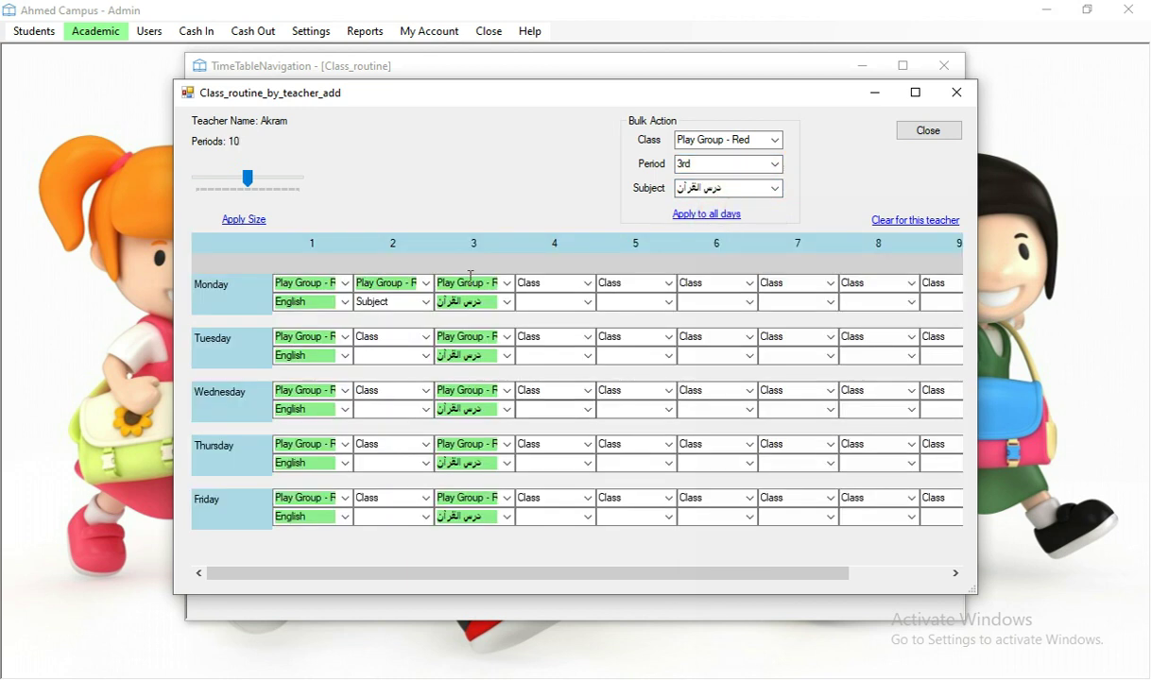
{"action": "left_click", "coordinate": [514, 462]}
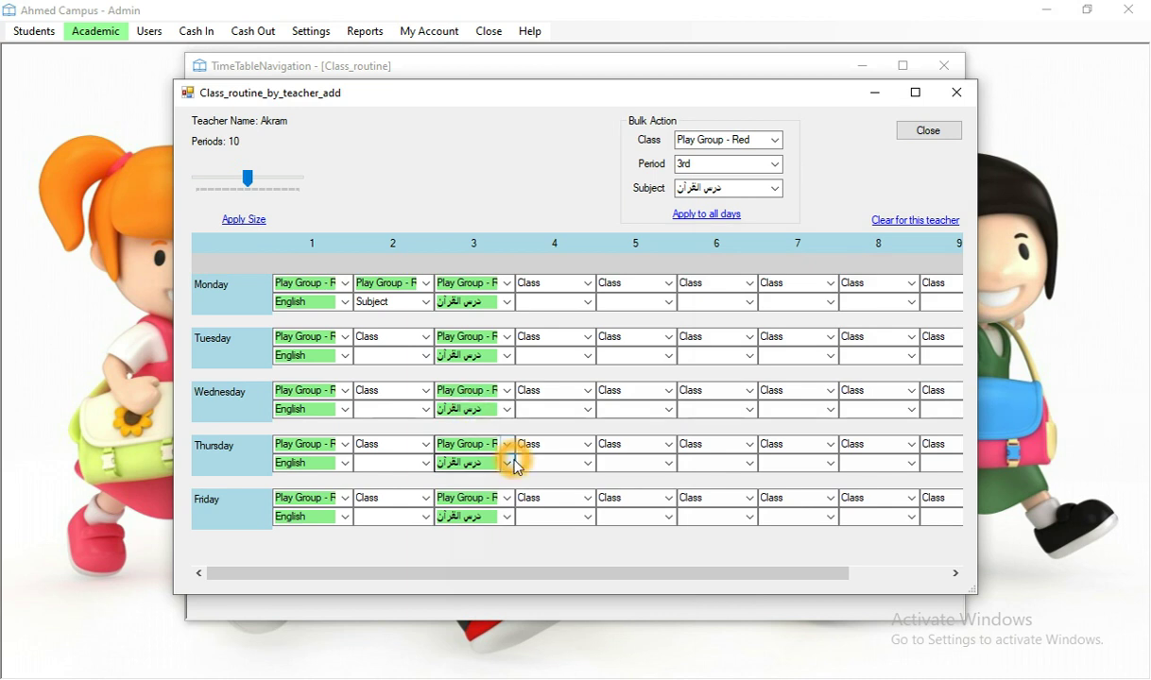
{"action": "left_click", "coordinate": [506, 326]}
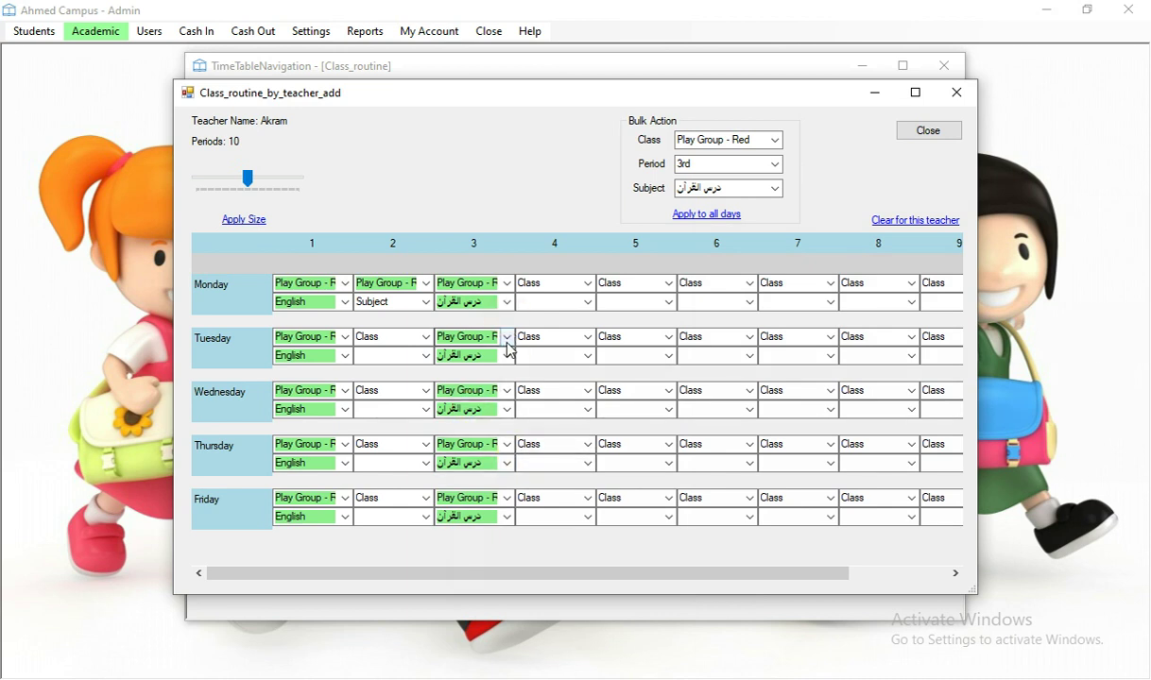
{"action": "left_click", "coordinate": [841, 171]}
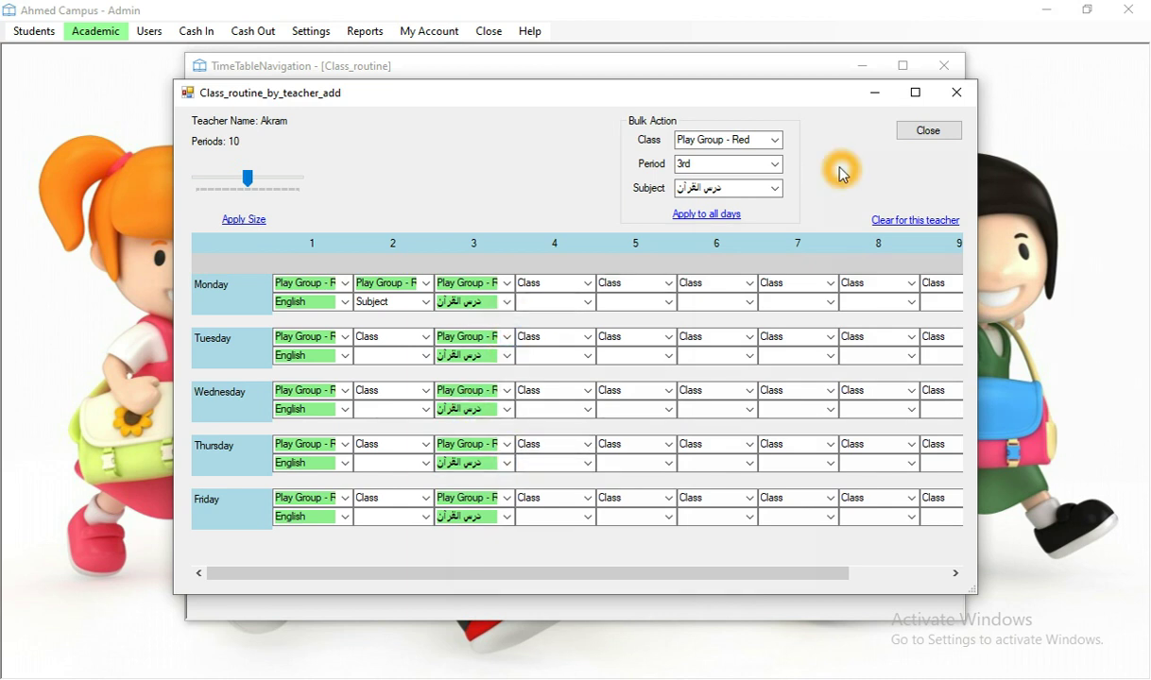
{"action": "left_click", "coordinate": [680, 400]}
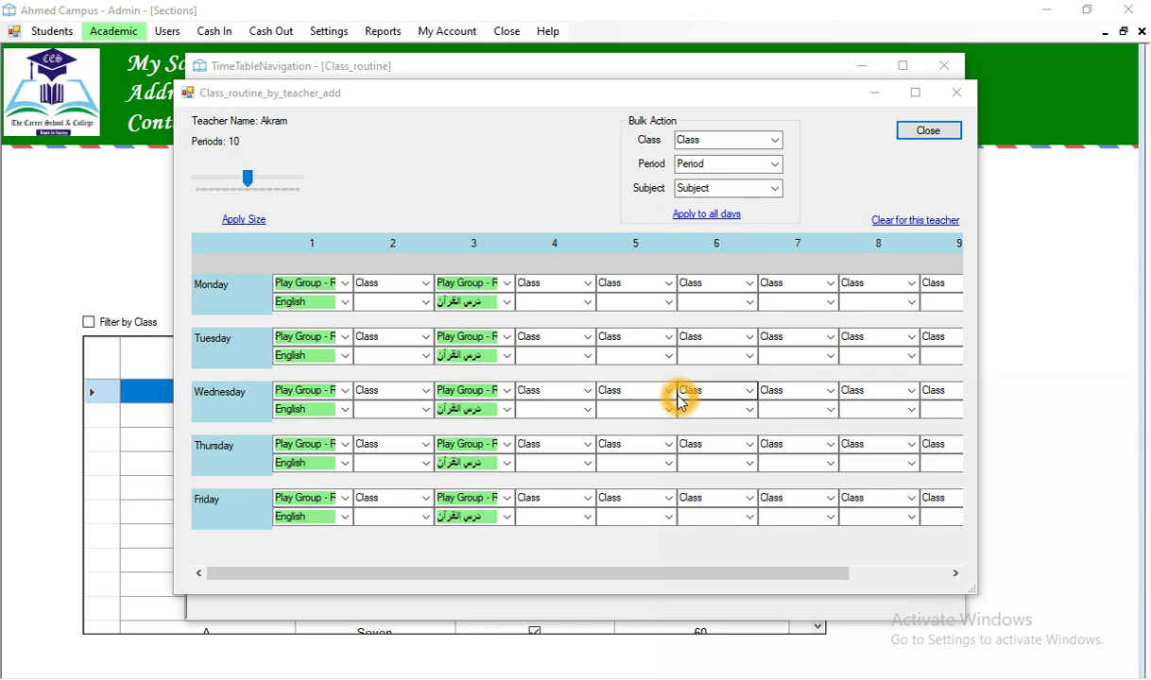
Select Play Group - Red for Monday's fifth period, check the subjects it offers, and close the teacher's routine
{"action": "left_click", "coordinate": [668, 287]}
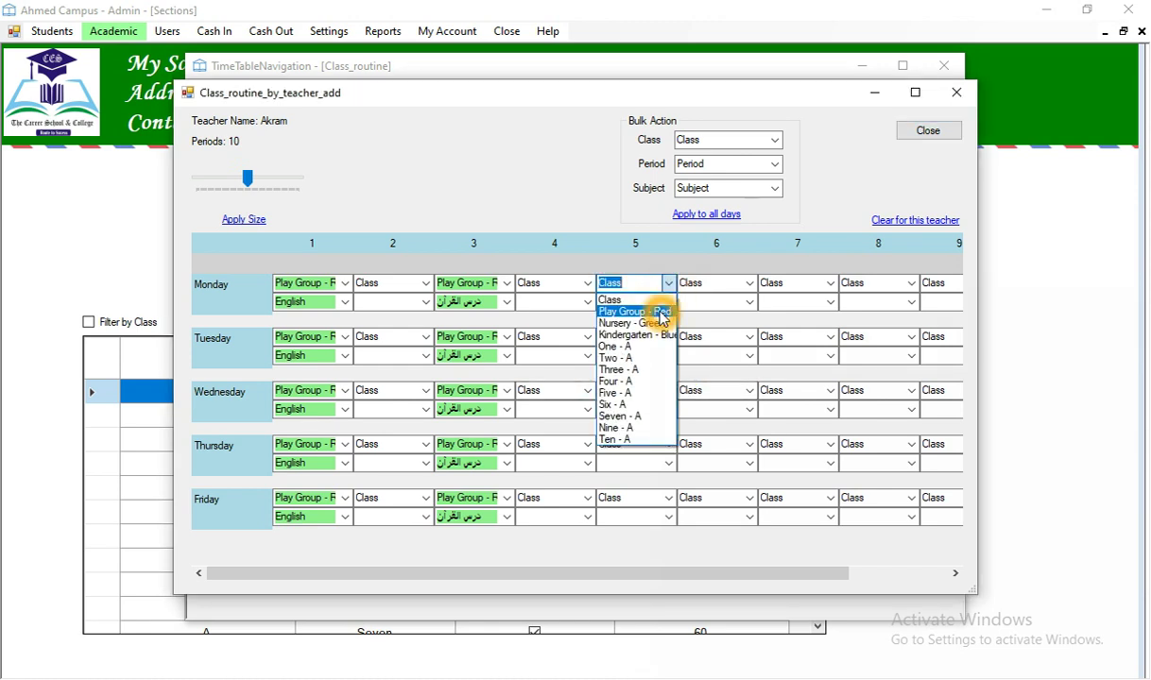
{"action": "left_click", "coordinate": [661, 316]}
{"action": "left_click", "coordinate": [667, 303]}
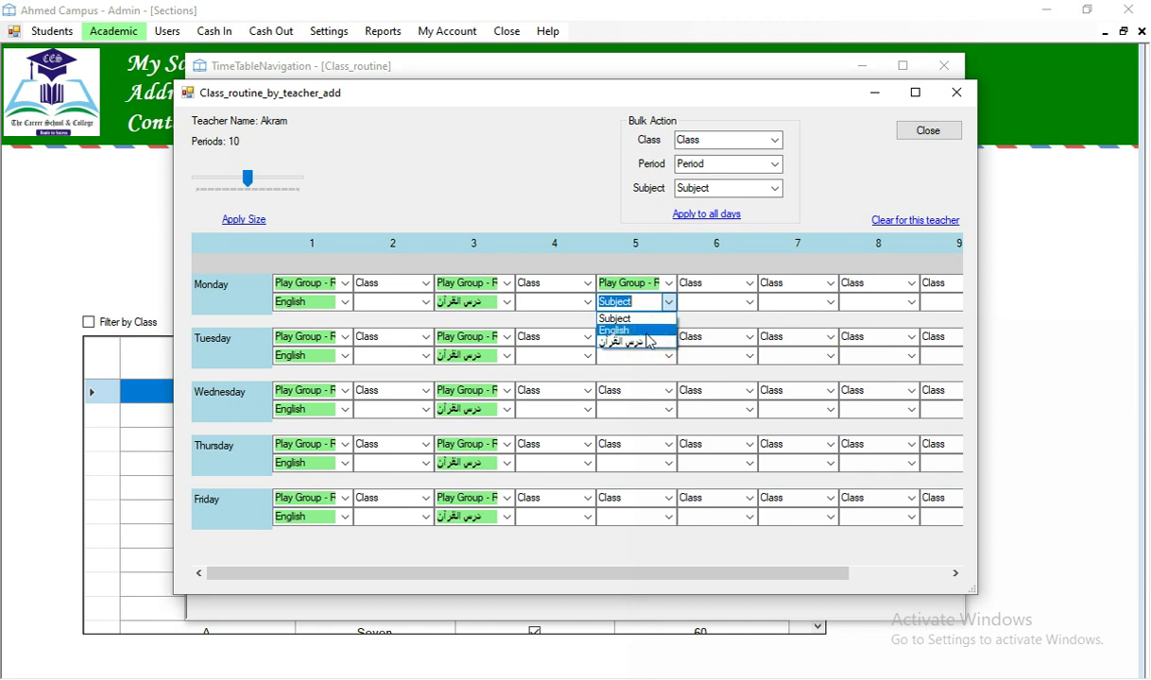
{"action": "left_click", "coordinate": [534, 200]}
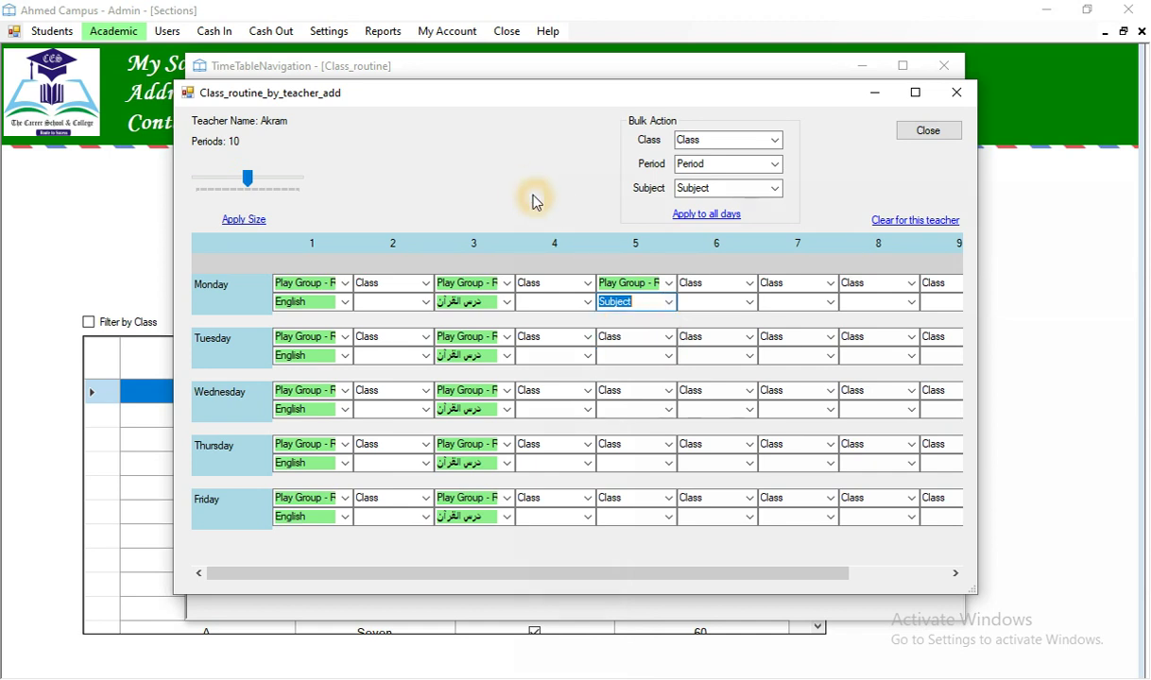
{"action": "left_click", "coordinate": [669, 304]}
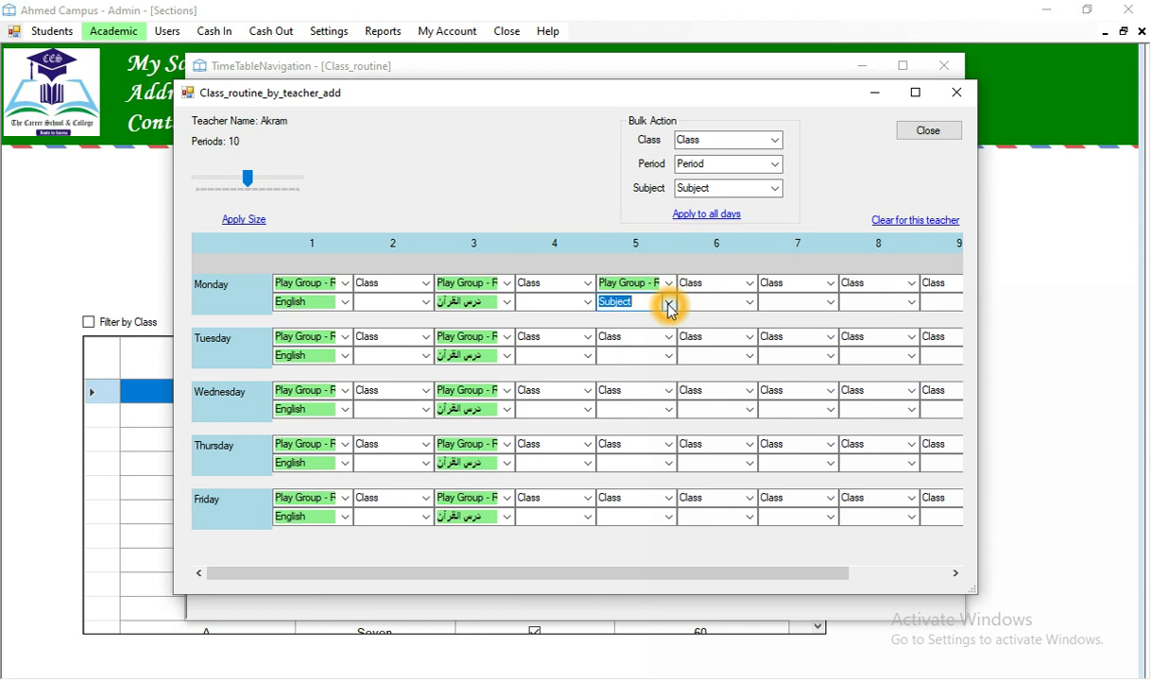
{"action": "left_click", "coordinate": [935, 133]}
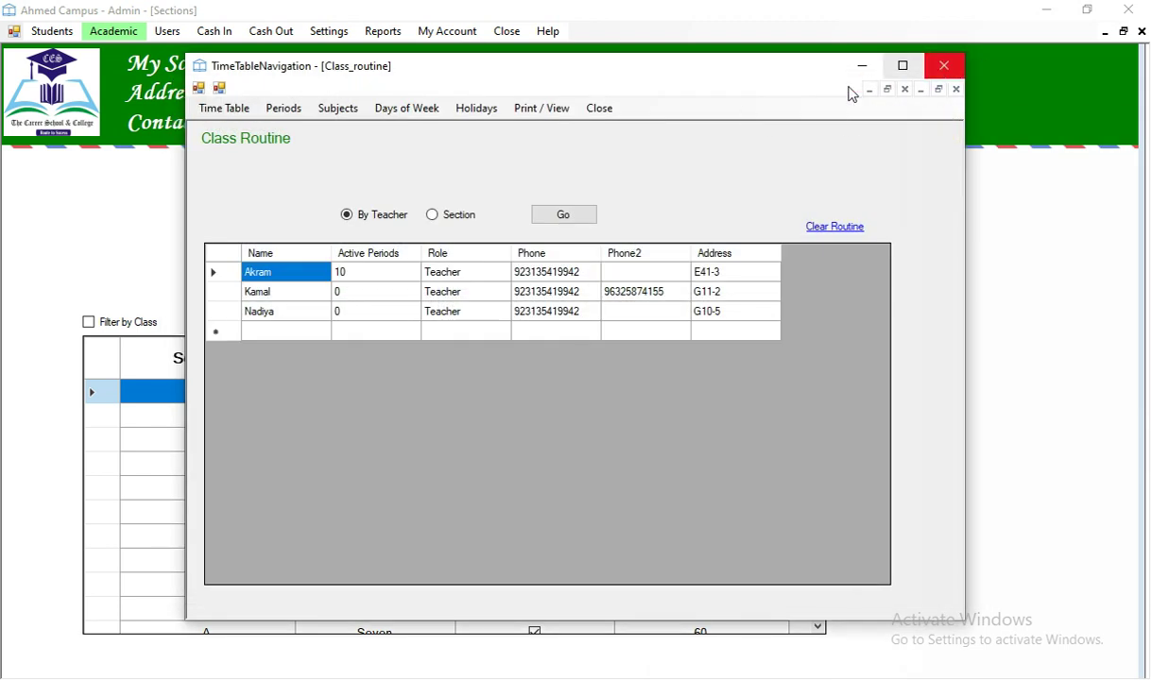
Leave the timetable and open the subject links of the Play Group - Red section from the Sections page
{"action": "left_click", "coordinate": [601, 111]}
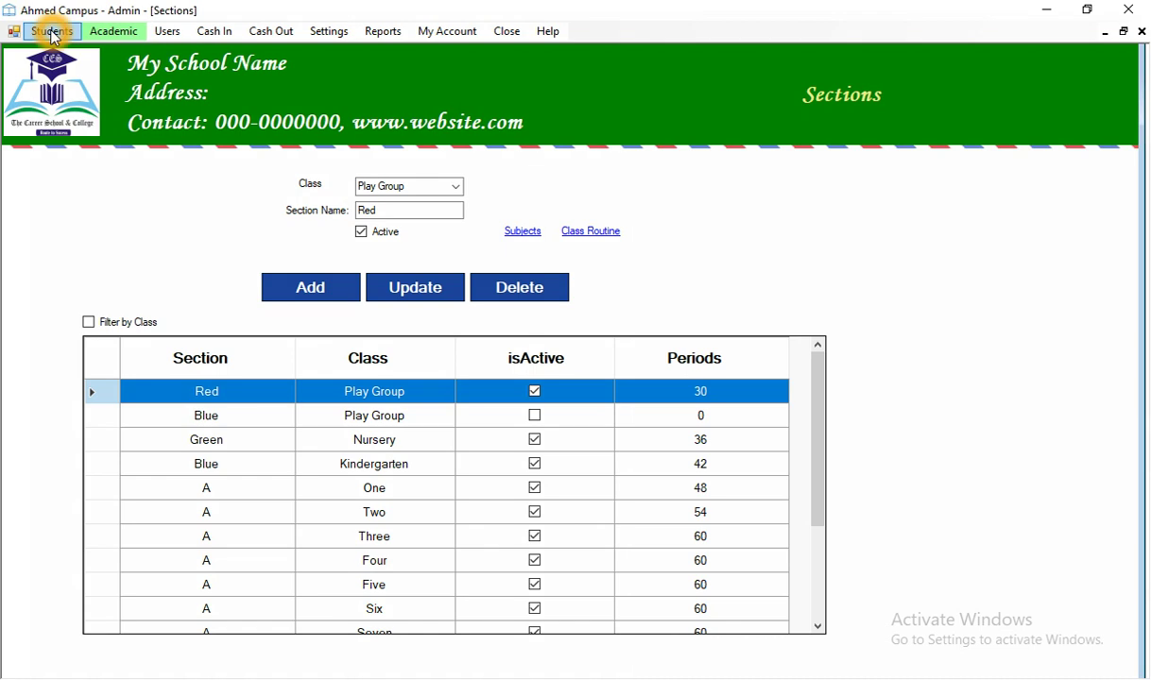
{"action": "left_click", "coordinate": [49, 33]}
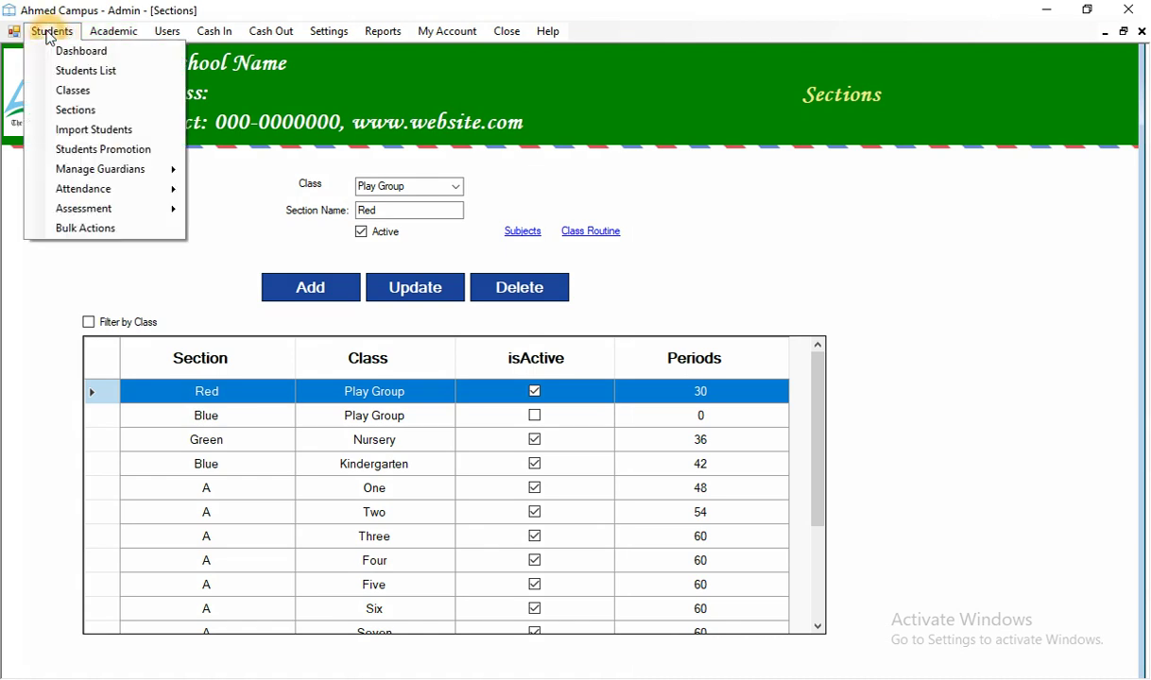
{"action": "left_click", "coordinate": [93, 111]}
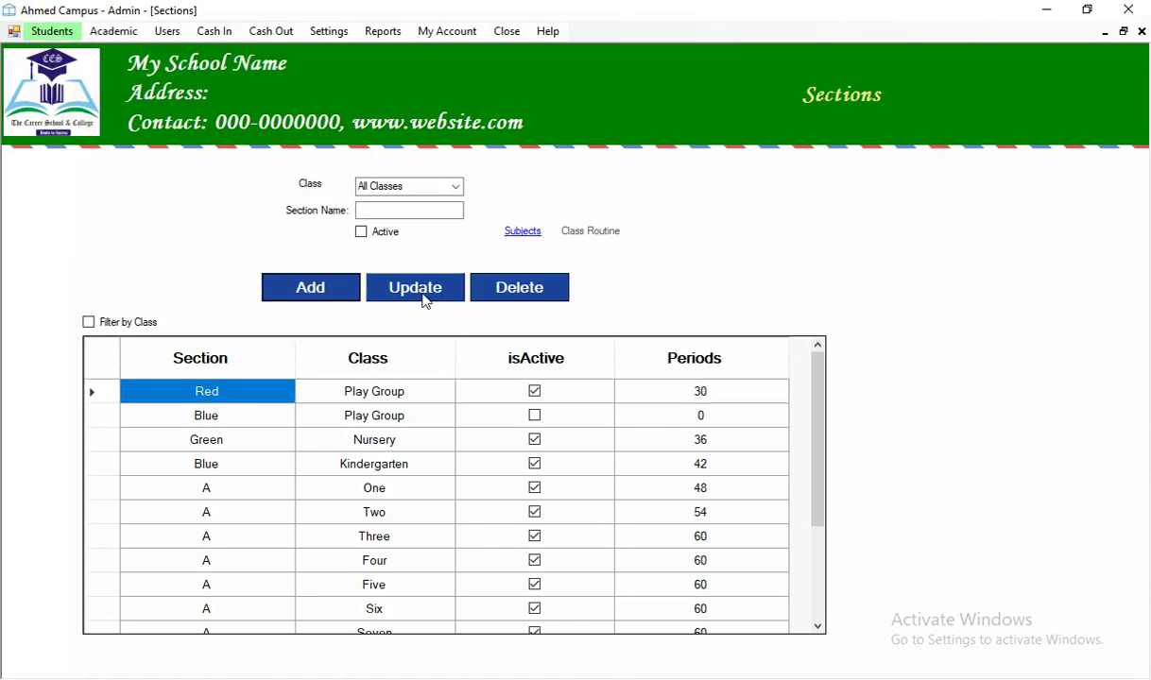
{"action": "left_click", "coordinate": [94, 392]}
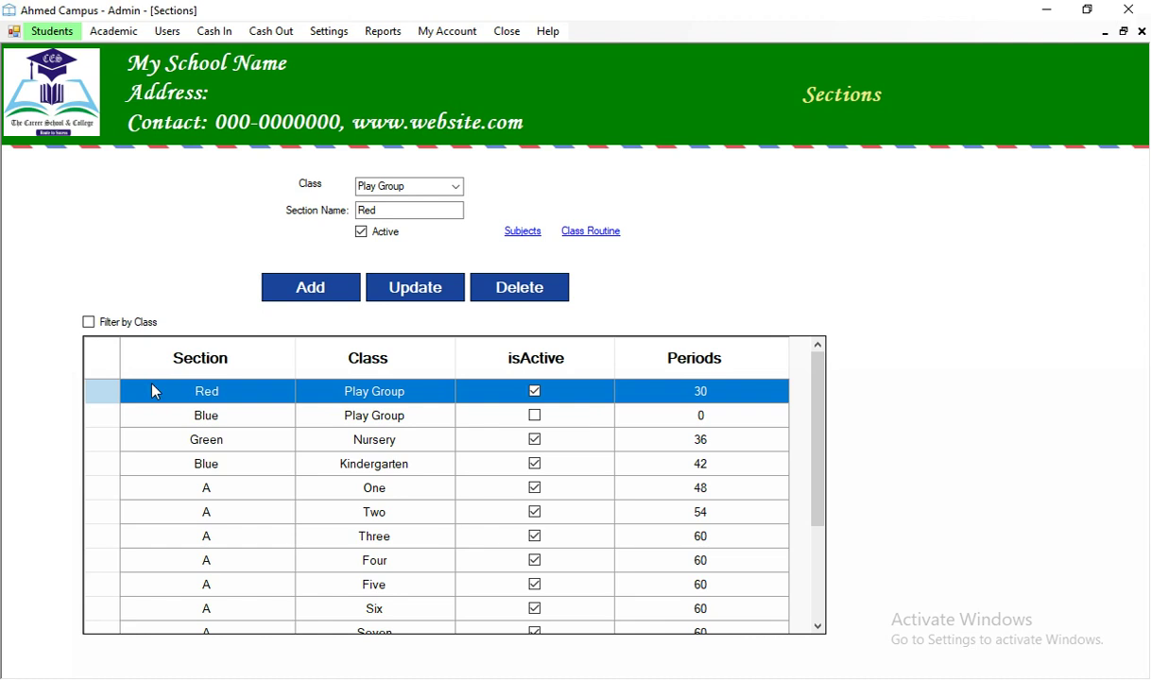
{"action": "left_click", "coordinate": [518, 234]}
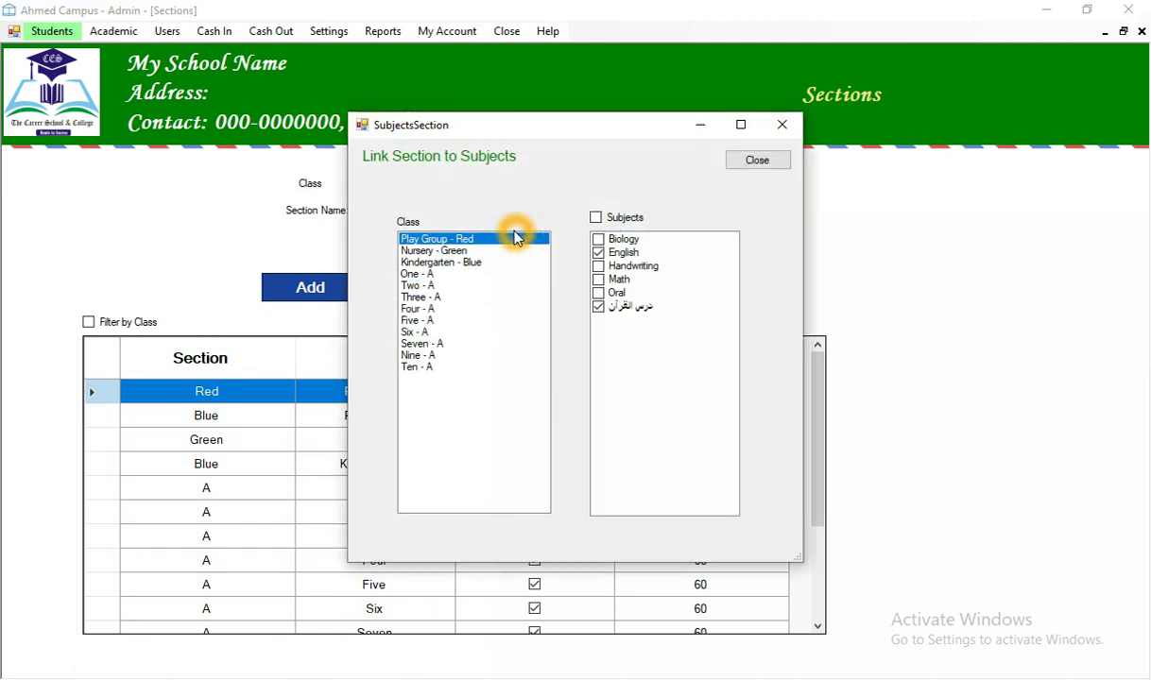
{"action": "left_click", "coordinate": [598, 304]}
{"action": "left_click", "coordinate": [656, 317]}
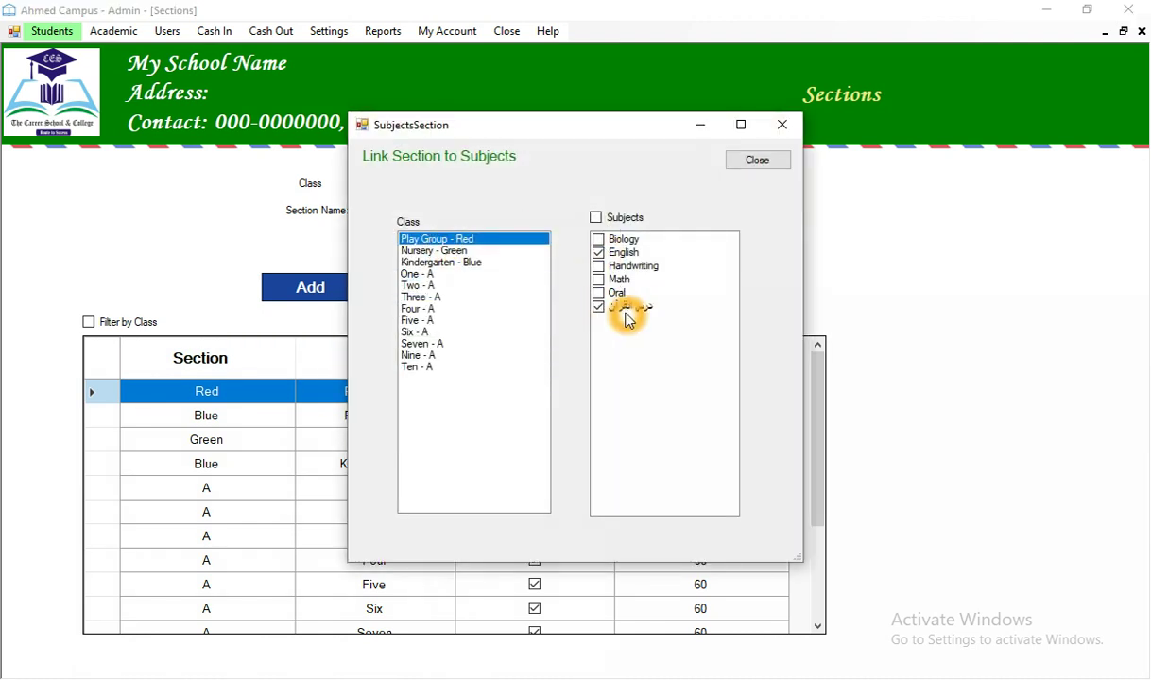
Link the Math and Oral subjects to the Play Group - Red section and close the subject links
{"action": "left_click", "coordinate": [615, 251]}
{"action": "left_click", "coordinate": [610, 246]}
{"action": "left_click", "coordinate": [614, 253]}
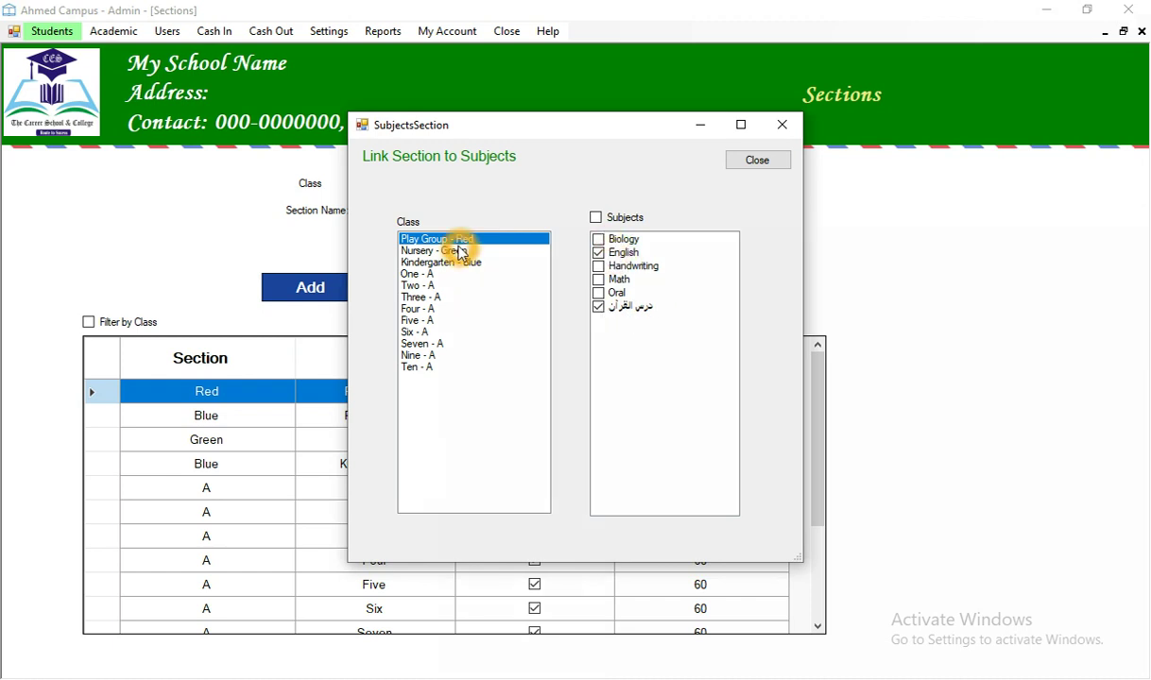
{"action": "left_click", "coordinate": [612, 283]}
{"action": "left_click", "coordinate": [605, 284]}
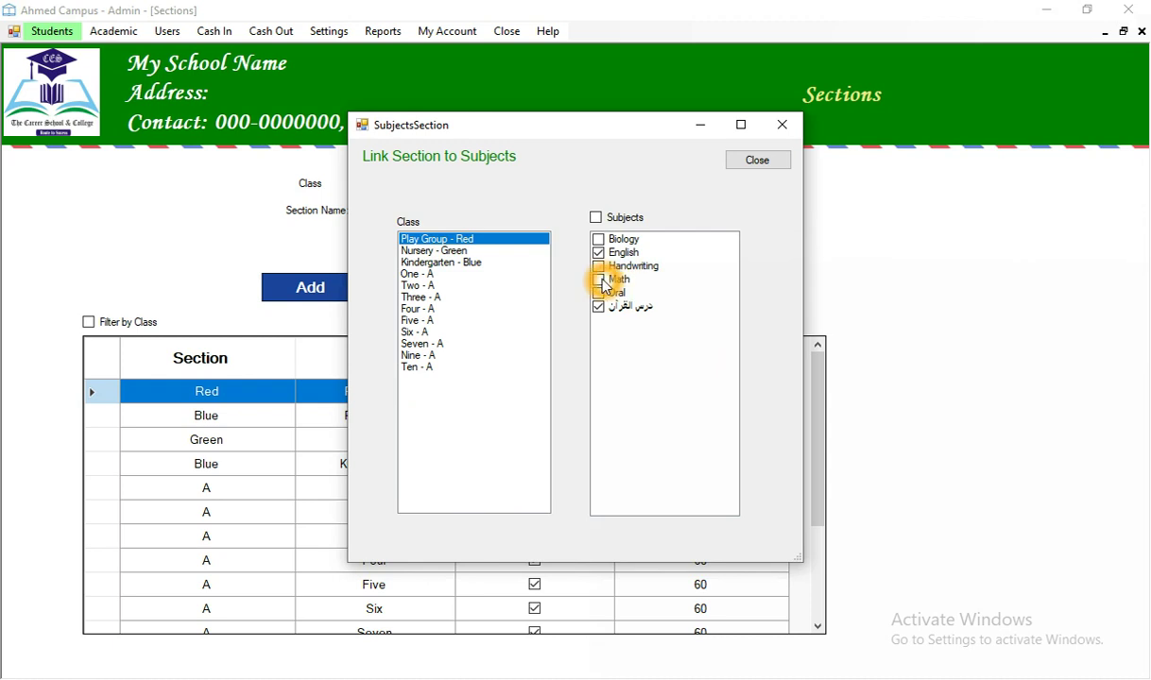
{"action": "left_click", "coordinate": [606, 284]}
{"action": "left_click", "coordinate": [613, 285]}
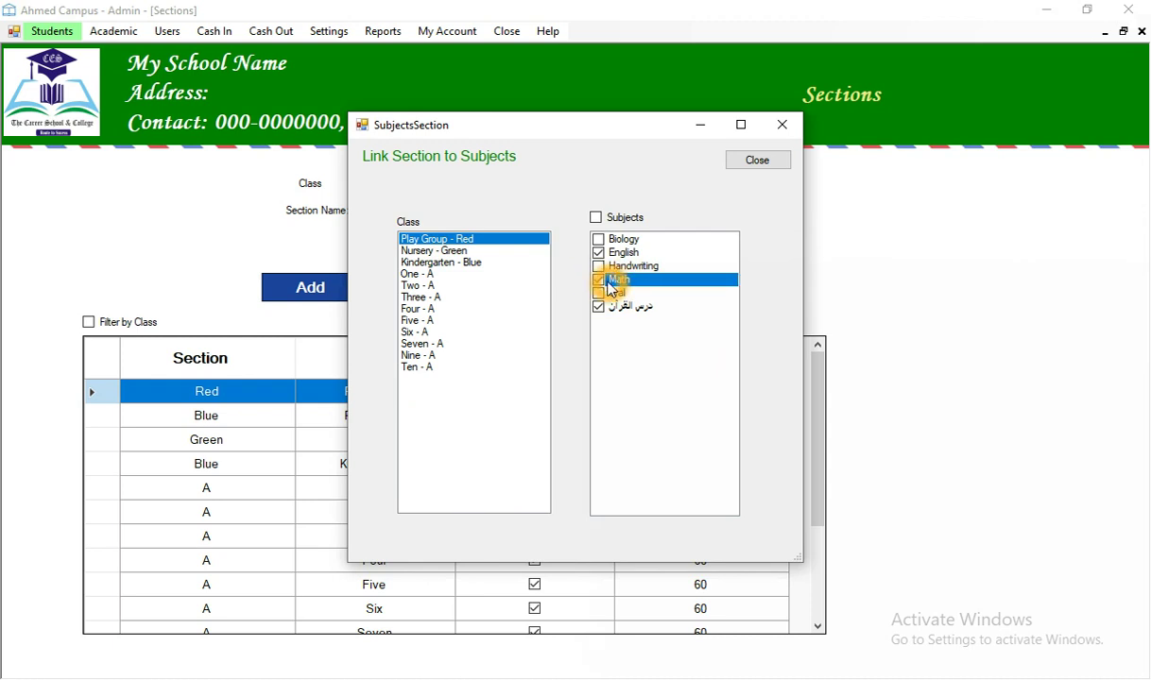
{"action": "left_click", "coordinate": [609, 291]}
{"action": "left_click", "coordinate": [625, 298]}
{"action": "left_click", "coordinate": [610, 282]}
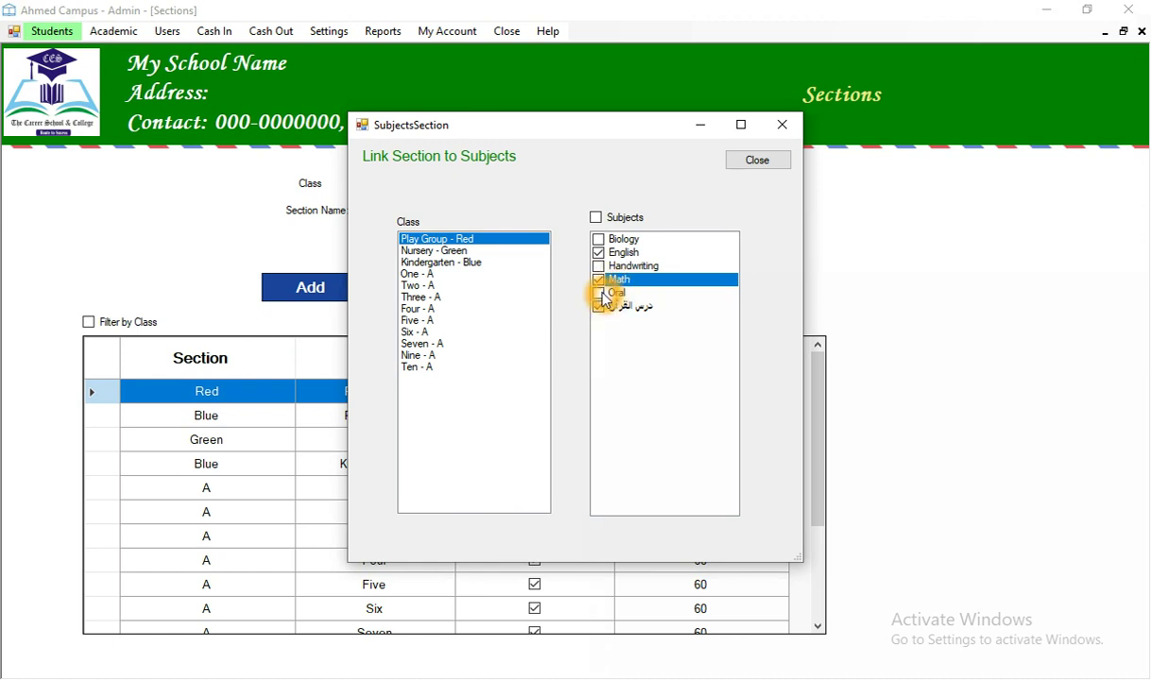
{"action": "left_click", "coordinate": [610, 299]}
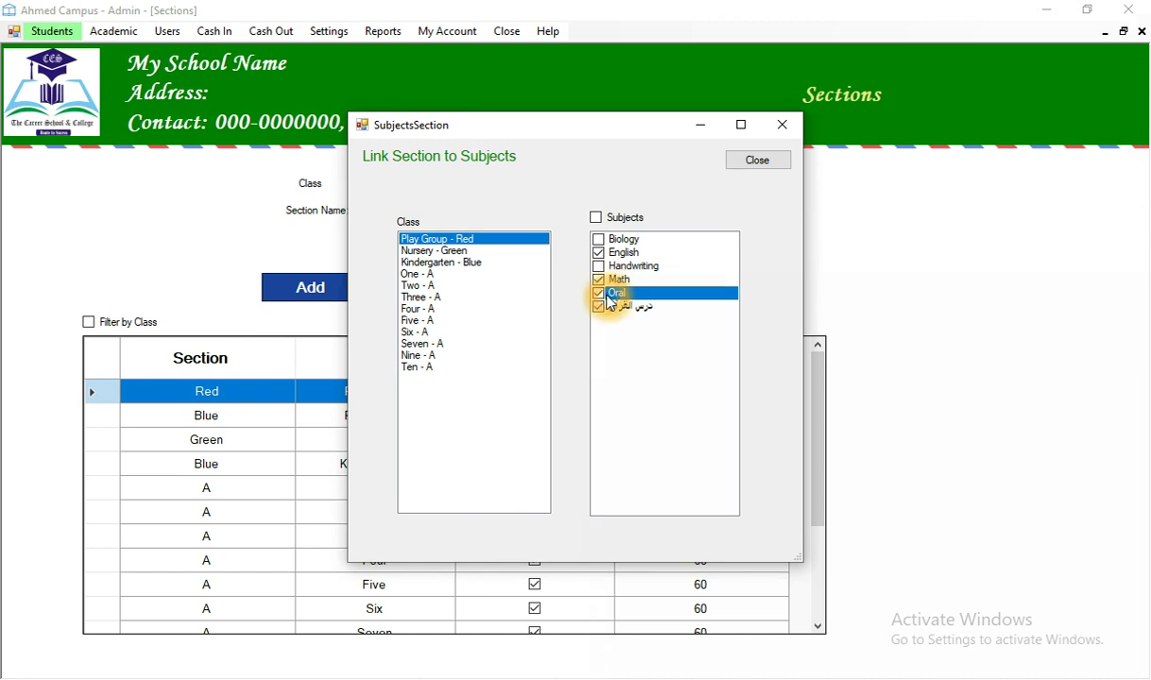
{"action": "left_click", "coordinate": [759, 163]}
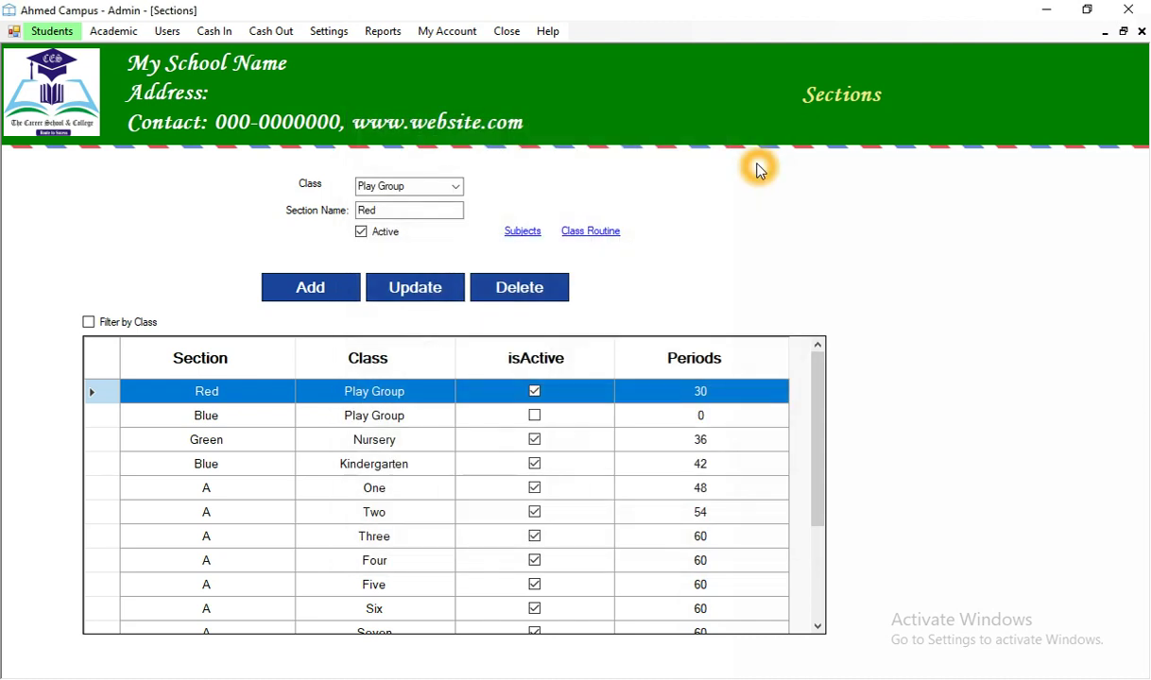
Return to the timetable's Class Routine and open the first listed teacher's routine
{"action": "left_click", "coordinate": [113, 32]}
{"action": "left_click", "coordinate": [154, 59]}
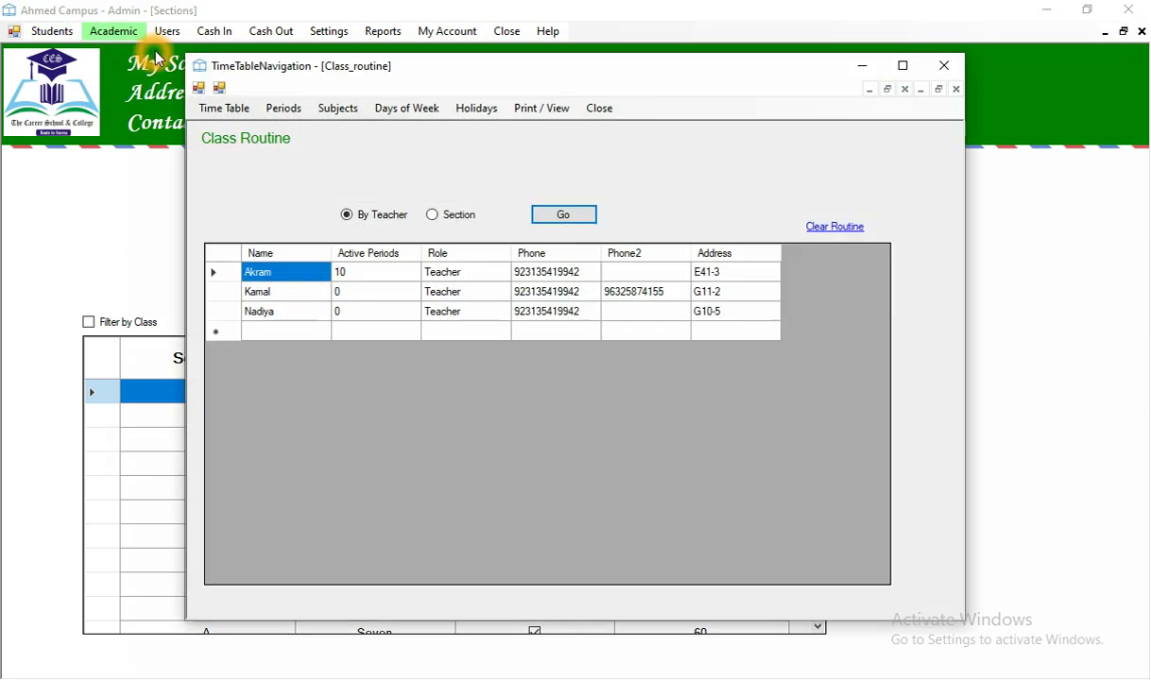
{"action": "left_click", "coordinate": [233, 110]}
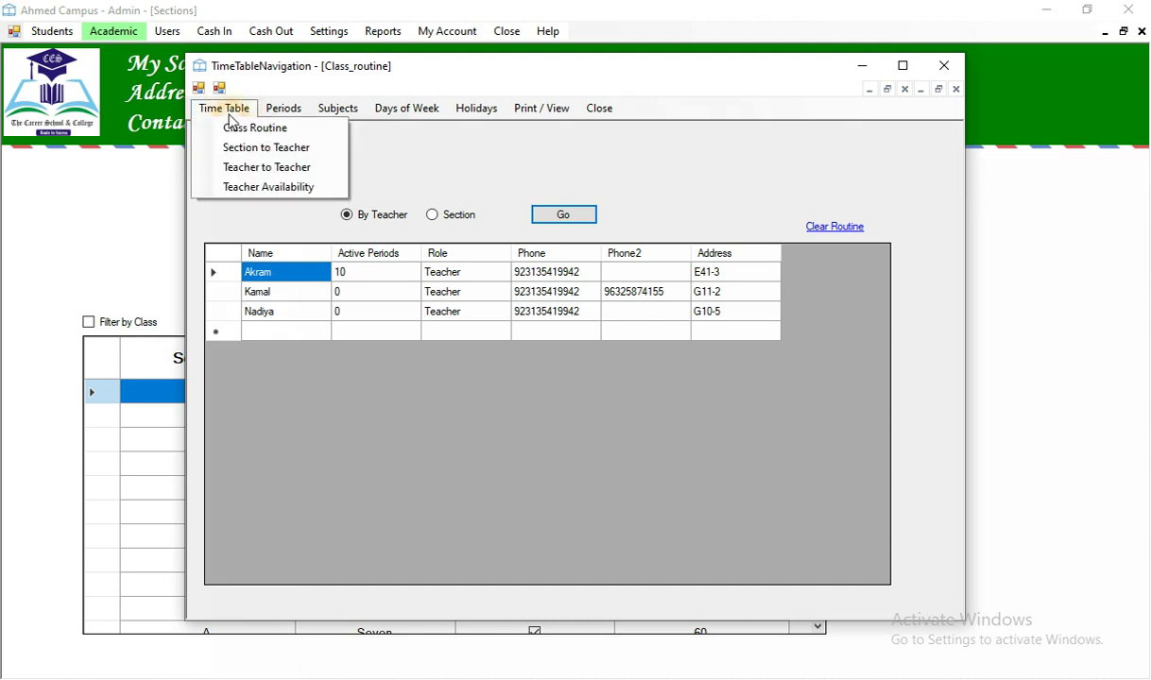
{"action": "left_click", "coordinate": [251, 129]}
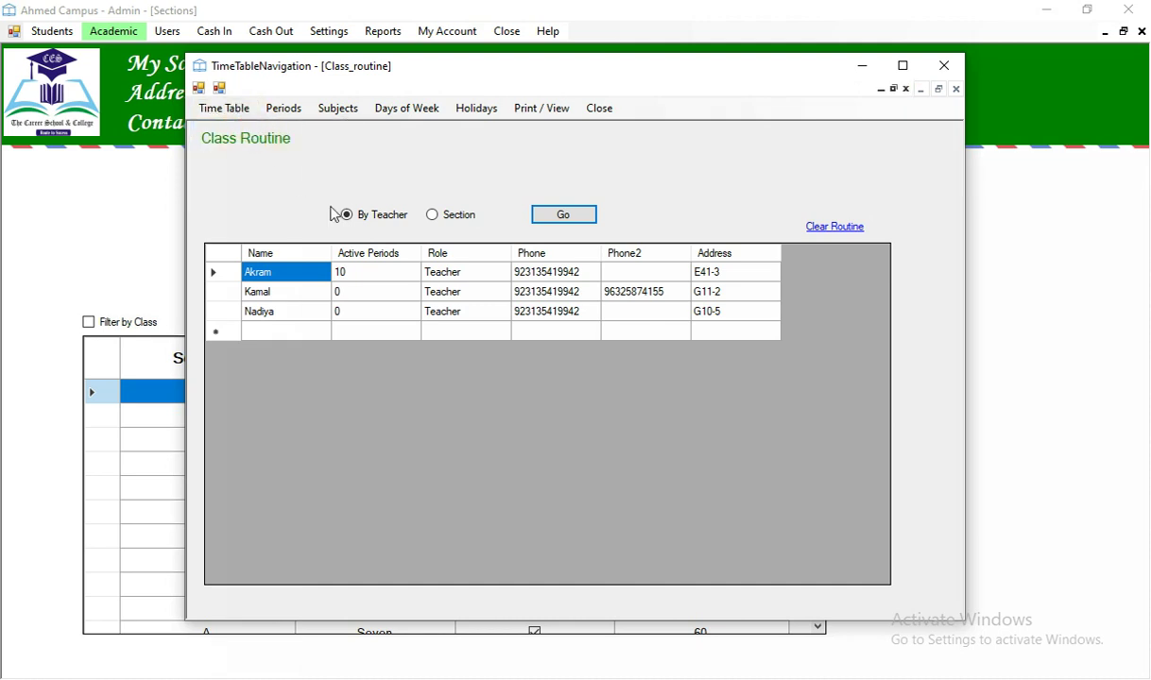
{"action": "left_click", "coordinate": [218, 274]}
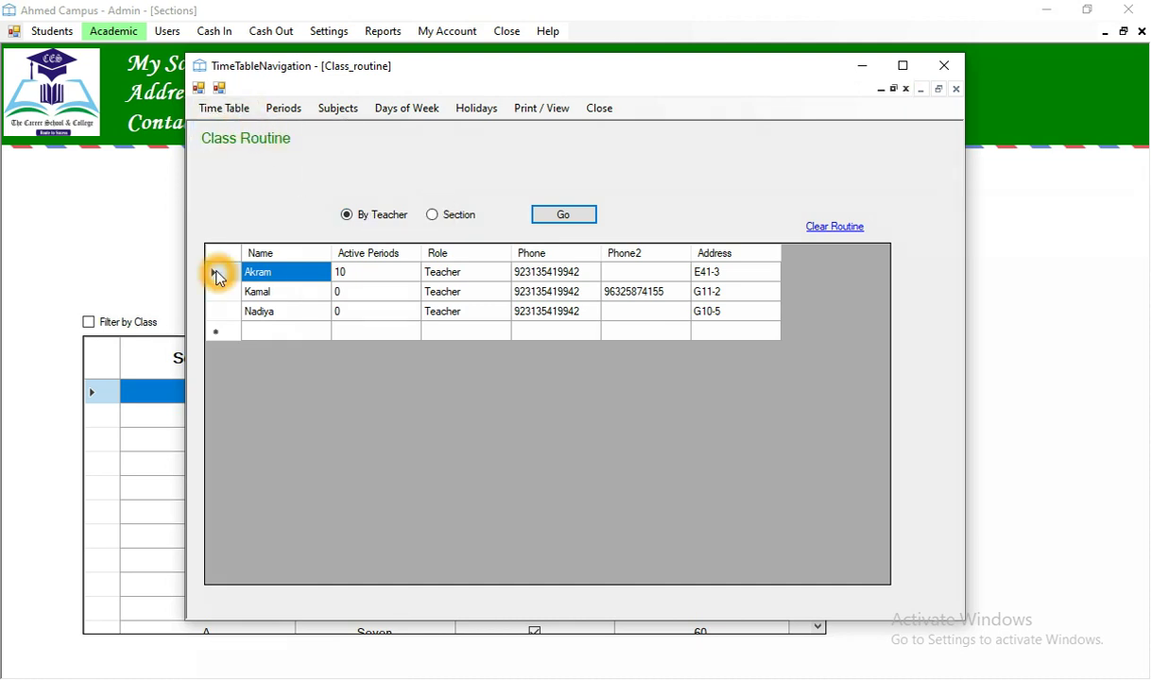
{"action": "double_click", "coordinate": [218, 276]}
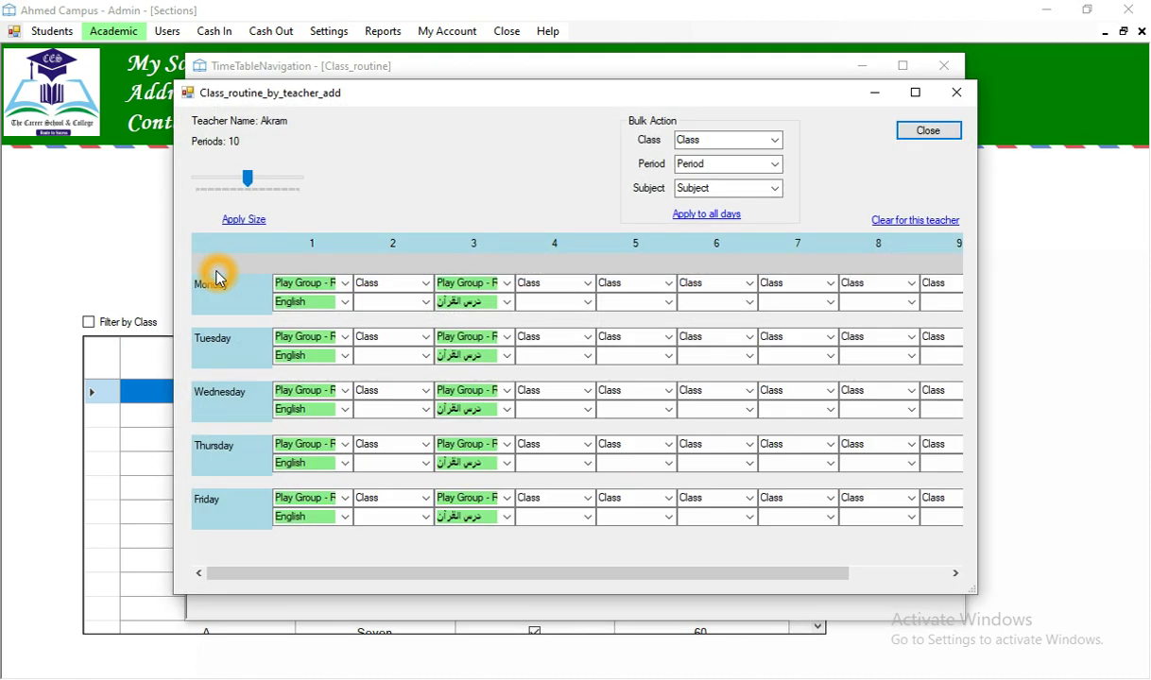
Assign Play Group - Red with the subject Math to Monday's fifth period in the teacher's routine
{"action": "left_click", "coordinate": [623, 294]}
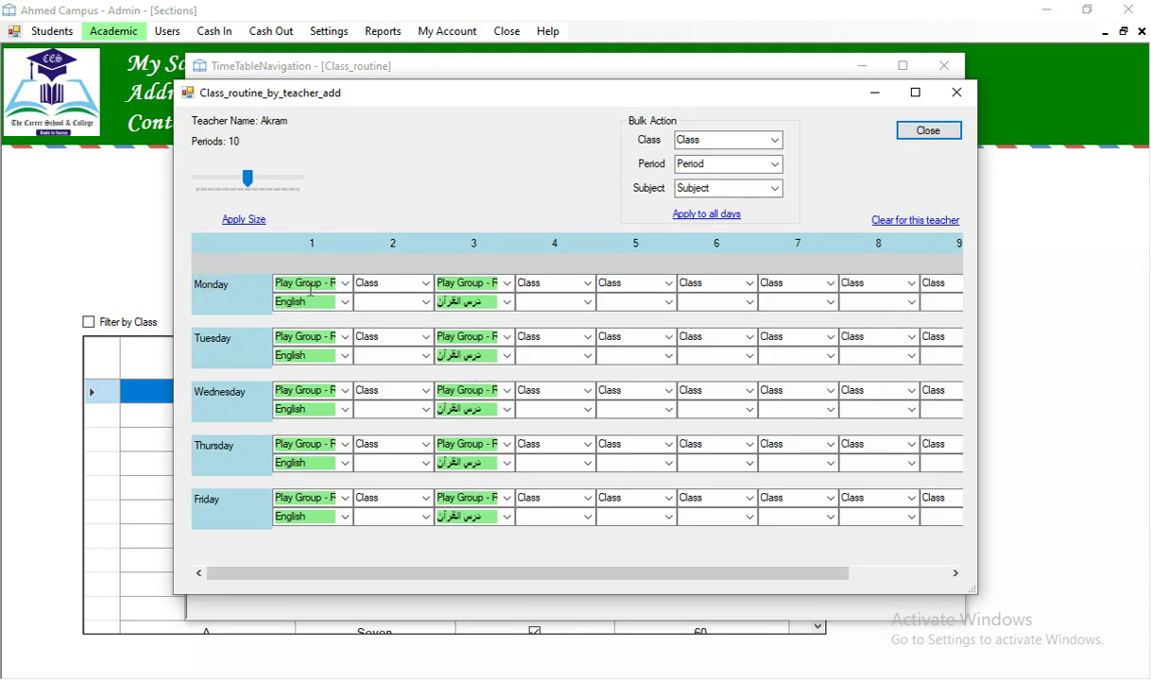
{"action": "left_click", "coordinate": [633, 283]}
{"action": "left_click", "coordinate": [668, 285]}
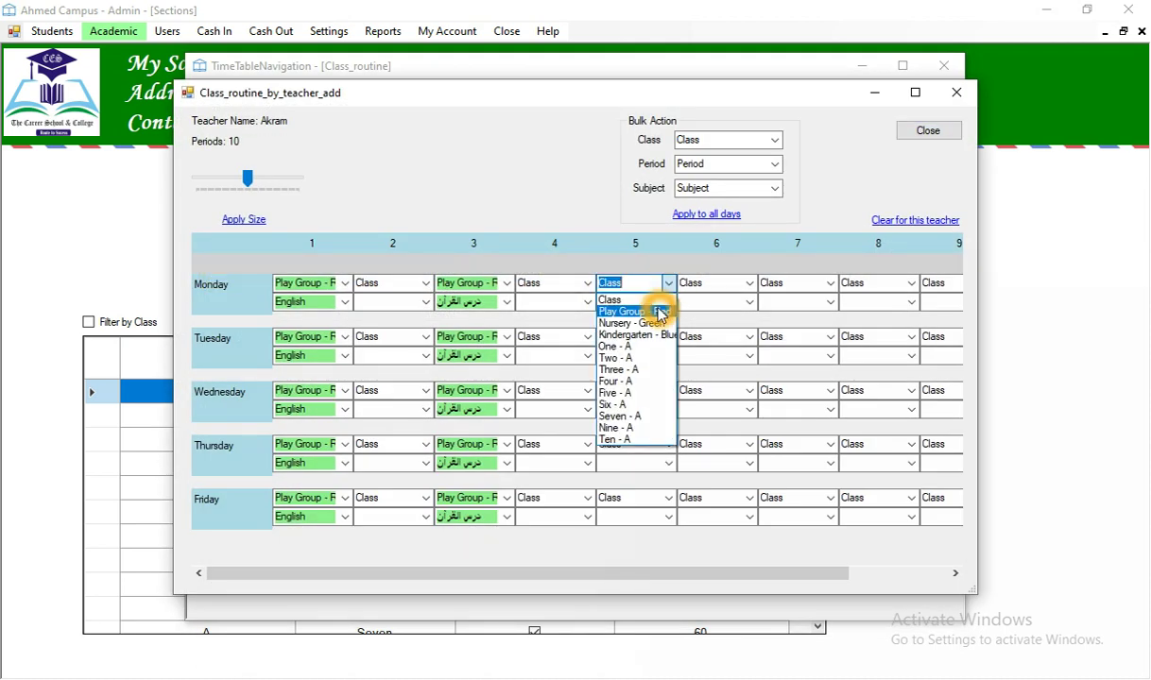
{"action": "left_click", "coordinate": [659, 312]}
{"action": "left_click", "coordinate": [660, 304]}
{"action": "left_click", "coordinate": [668, 303]}
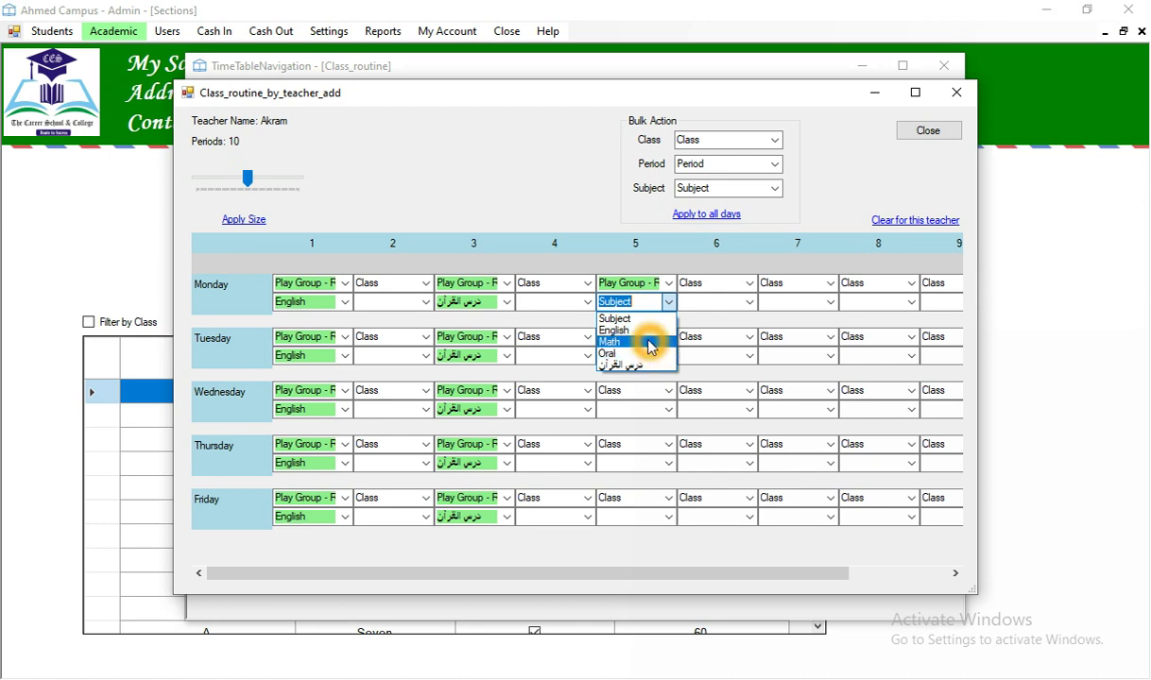
{"action": "left_click", "coordinate": [650, 342]}
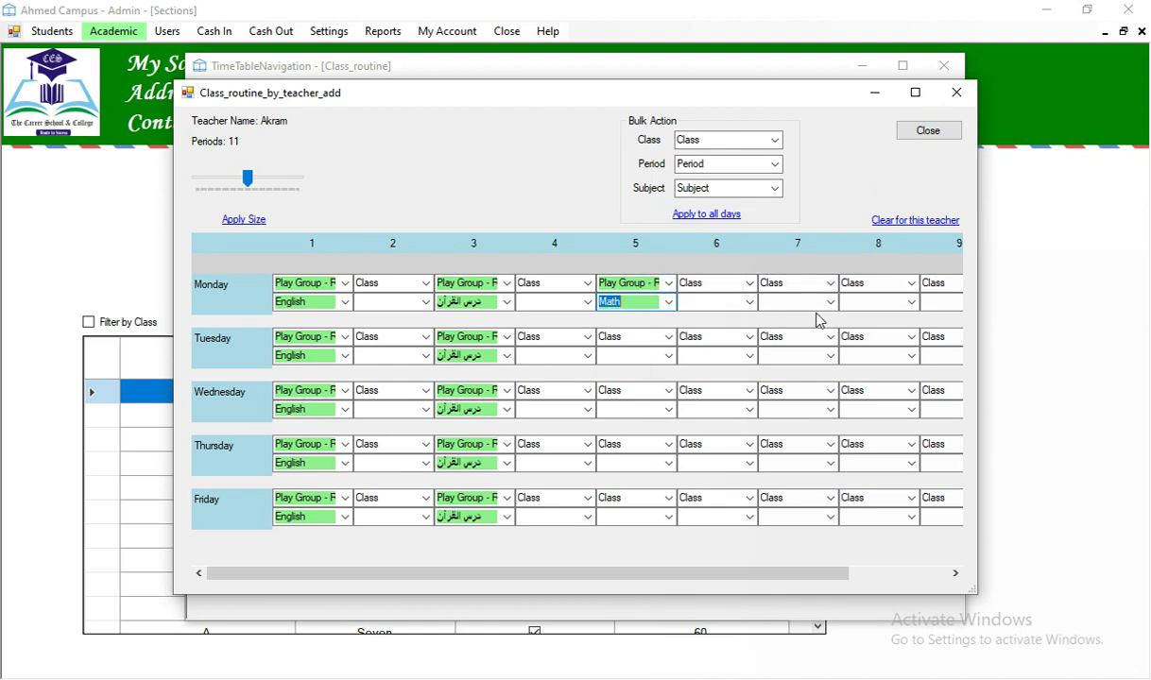
Check which classes are offered for Monday's sixth period and close the teacher's routine
{"action": "left_click_drag", "start_coordinate": [680, 571], "coordinate": [631, 572]}
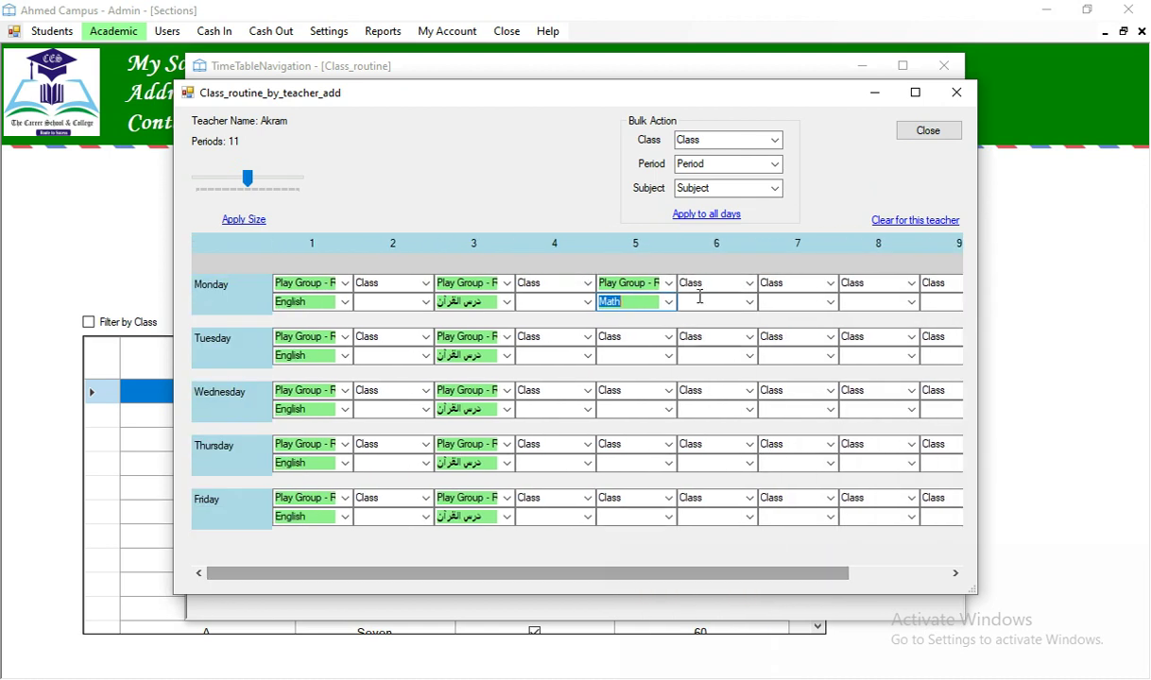
{"action": "left_click", "coordinate": [747, 286]}
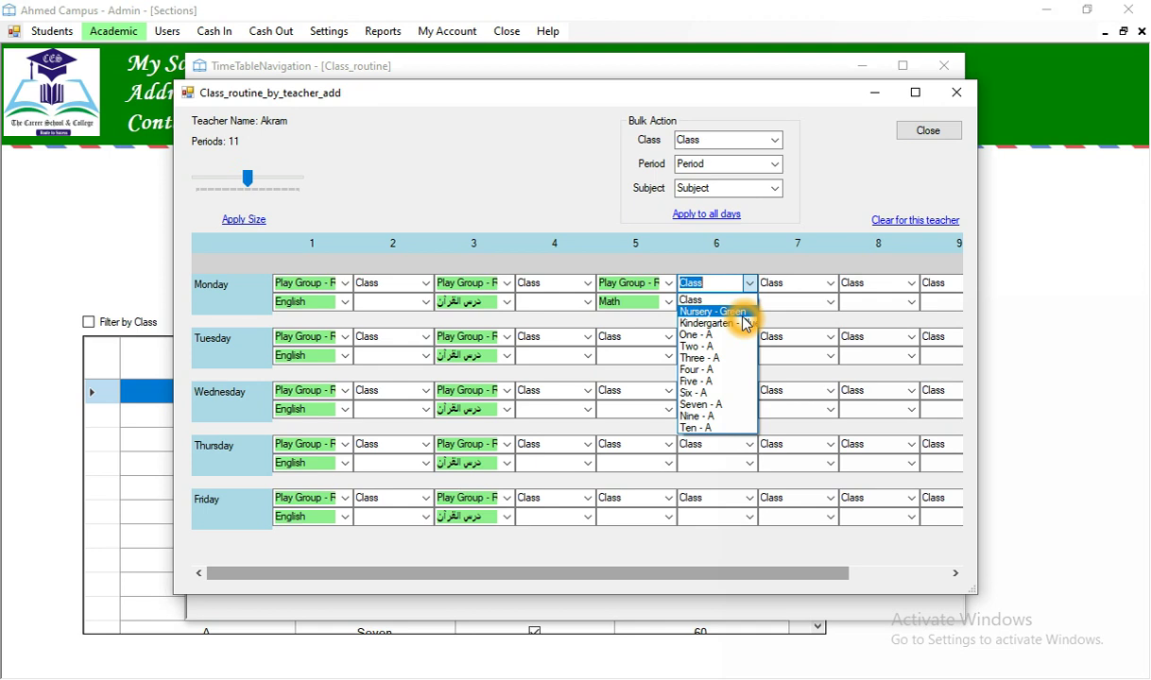
{"action": "left_click", "coordinate": [832, 187]}
{"action": "left_click", "coordinate": [832, 187]}
{"action": "left_click", "coordinate": [752, 283]}
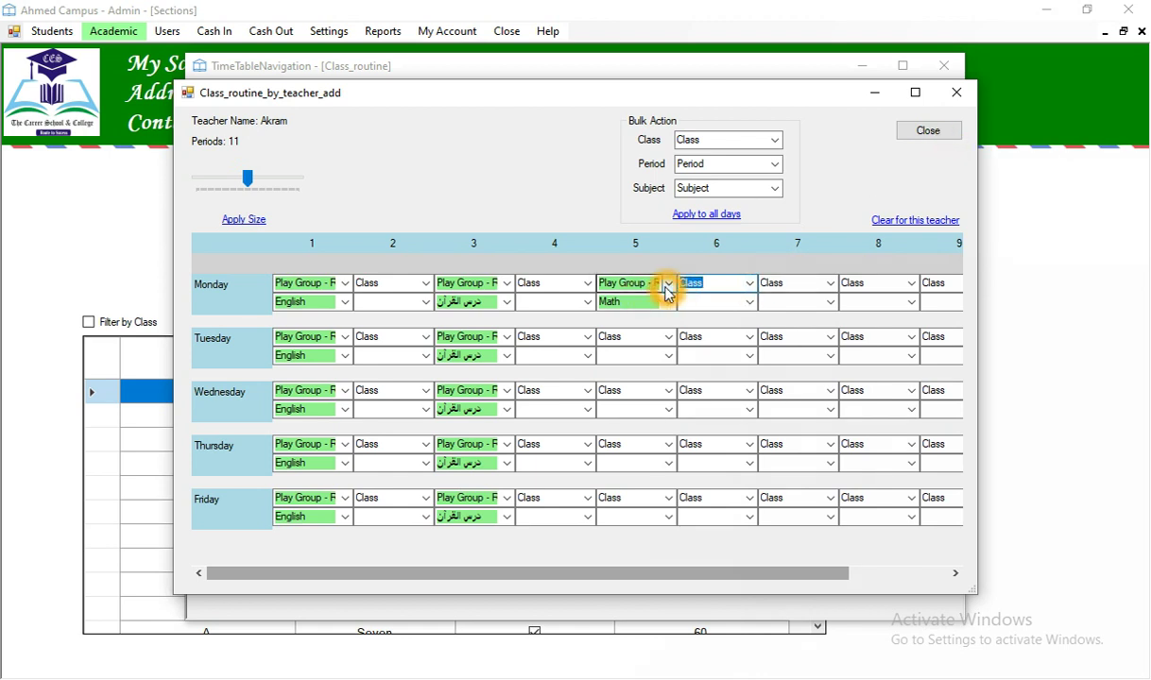
{"action": "left_click", "coordinate": [923, 132]}
{"action": "left_click", "coordinate": [349, 253]}
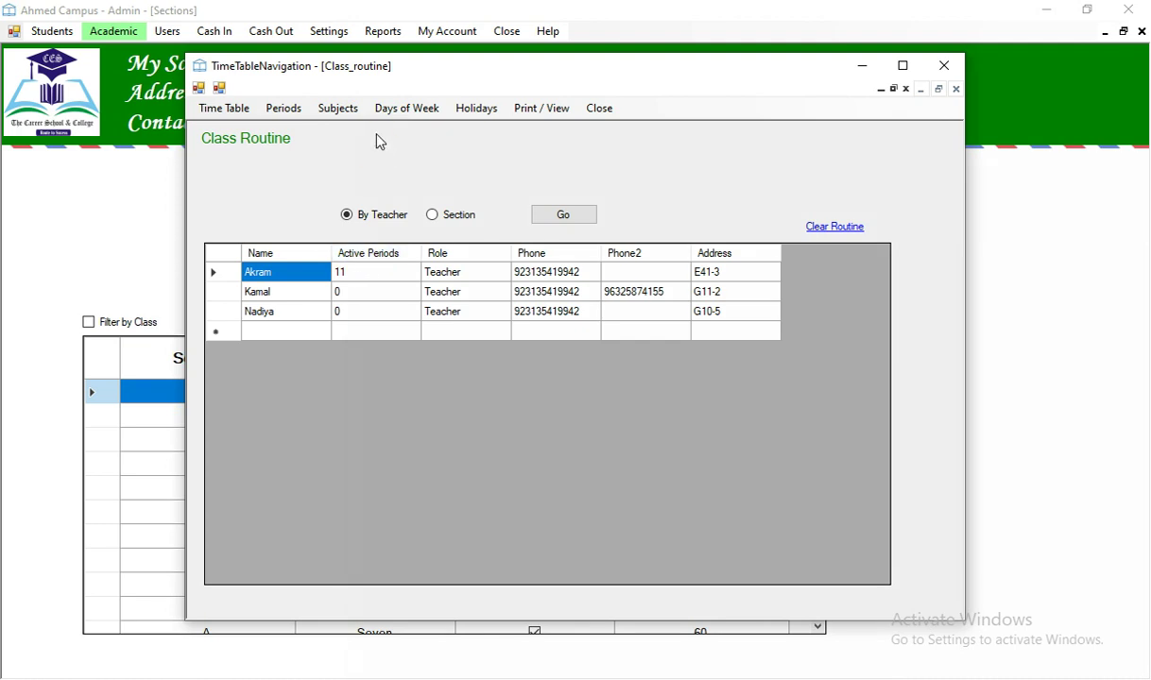
Review the periods defined for Play Group - Red and return to the Class Routine list
{"action": "left_click", "coordinate": [293, 112]}
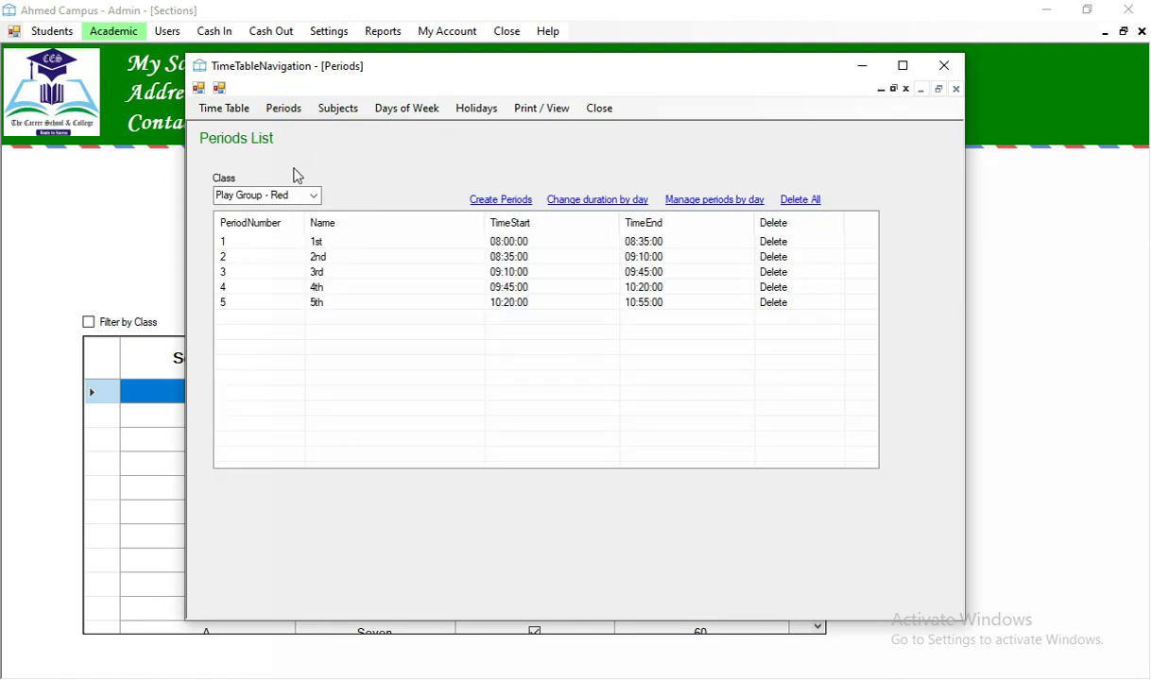
{"action": "left_click_drag", "start_coordinate": [247, 249], "coordinate": [241, 312]}
{"action": "left_click", "coordinate": [225, 109]}
{"action": "left_click", "coordinate": [273, 132]}
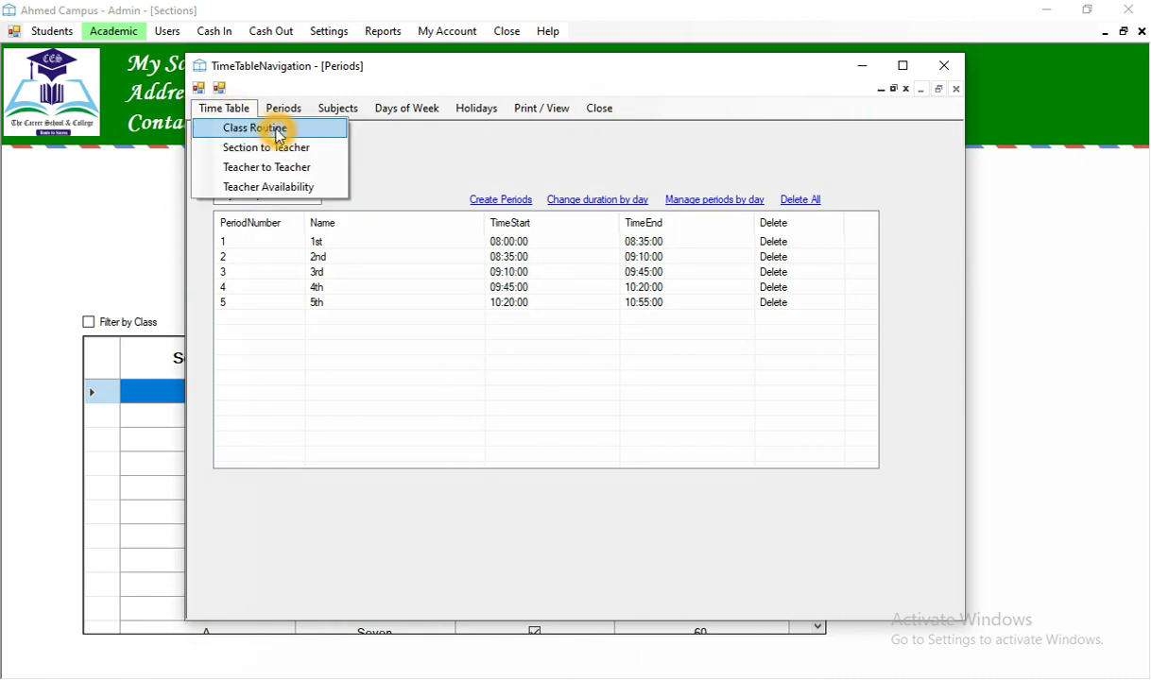
Reopen the first teacher's routine and examine the class choices for Monday's sixth period without choosing one
{"action": "left_click", "coordinate": [225, 272]}
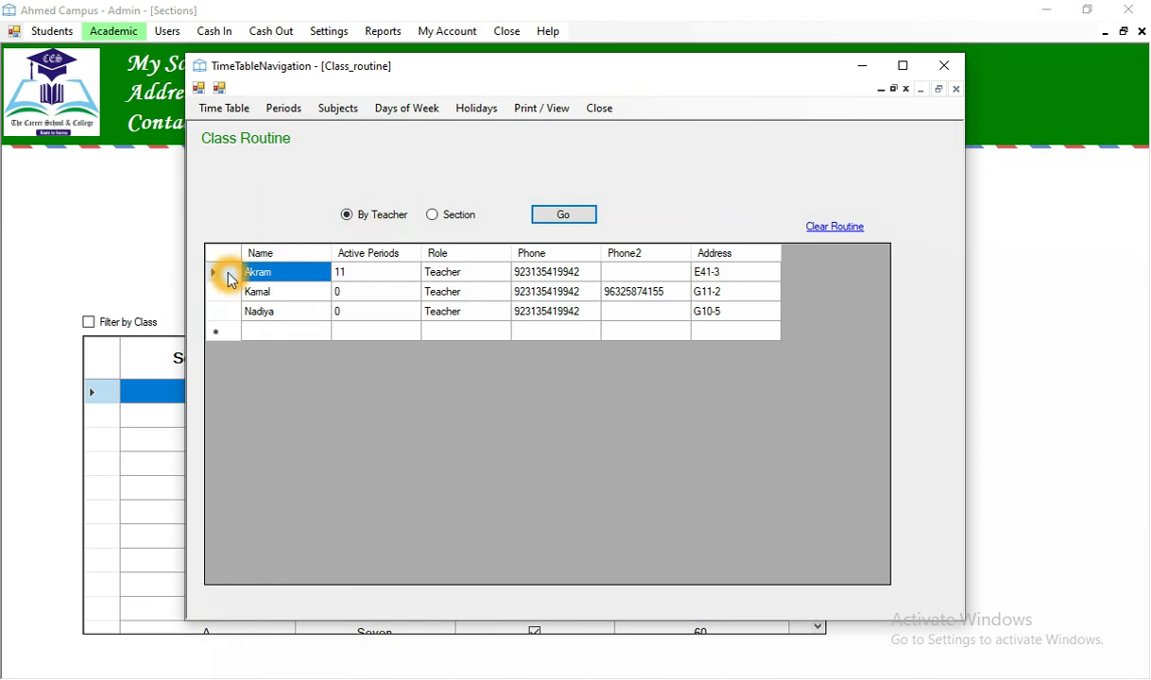
{"action": "double_click", "coordinate": [635, 278]}
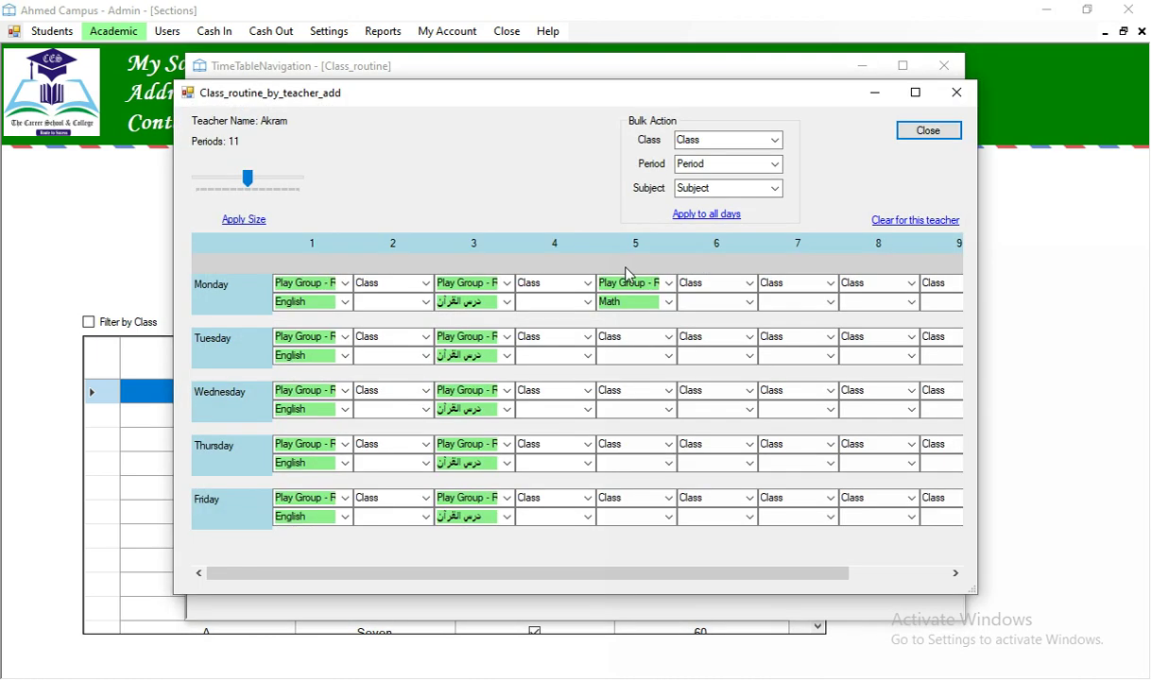
{"action": "left_click", "coordinate": [749, 283]}
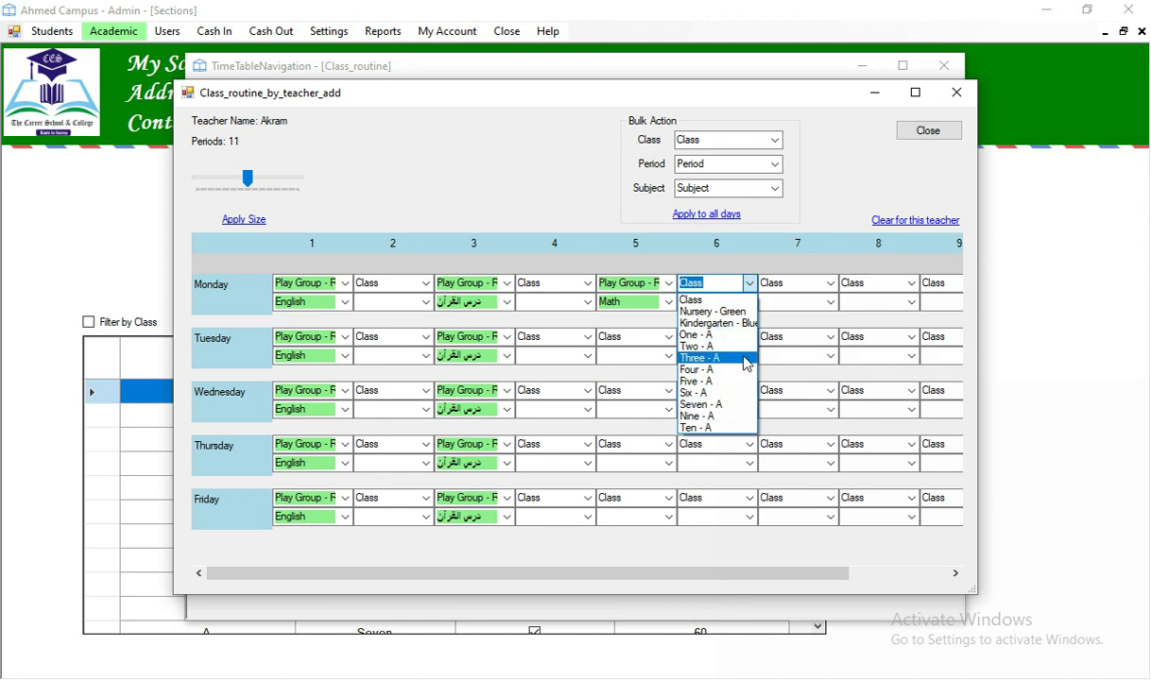
{"action": "left_click", "coordinate": [746, 324]}
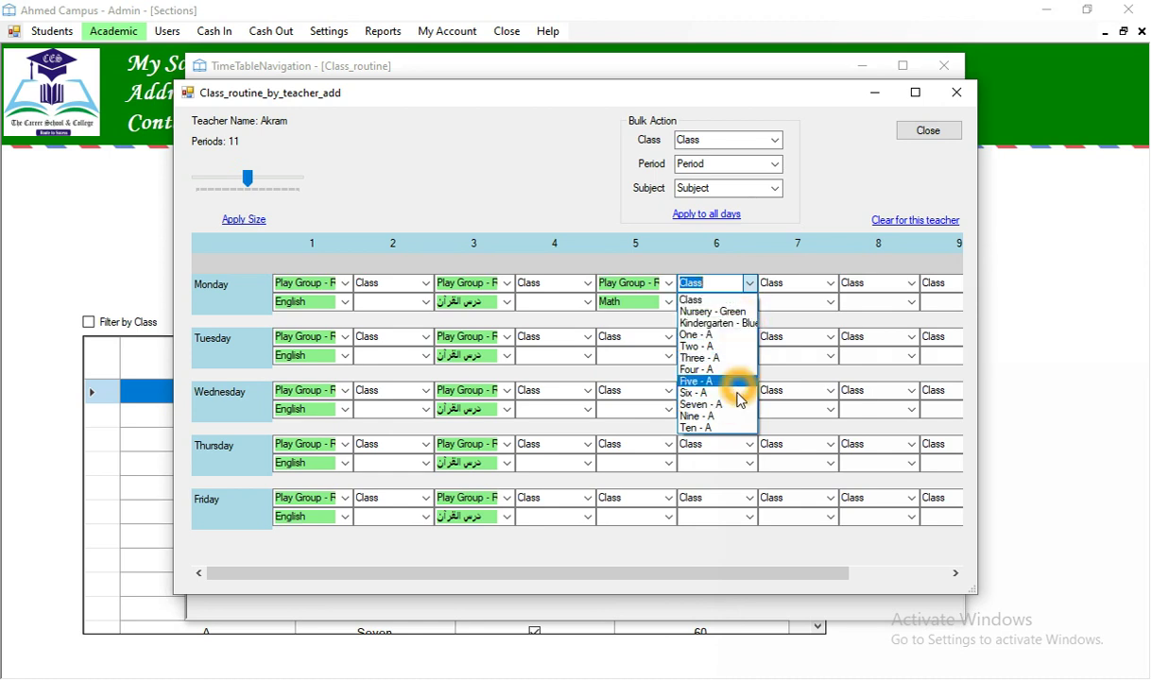
{"action": "left_click", "coordinate": [809, 202]}
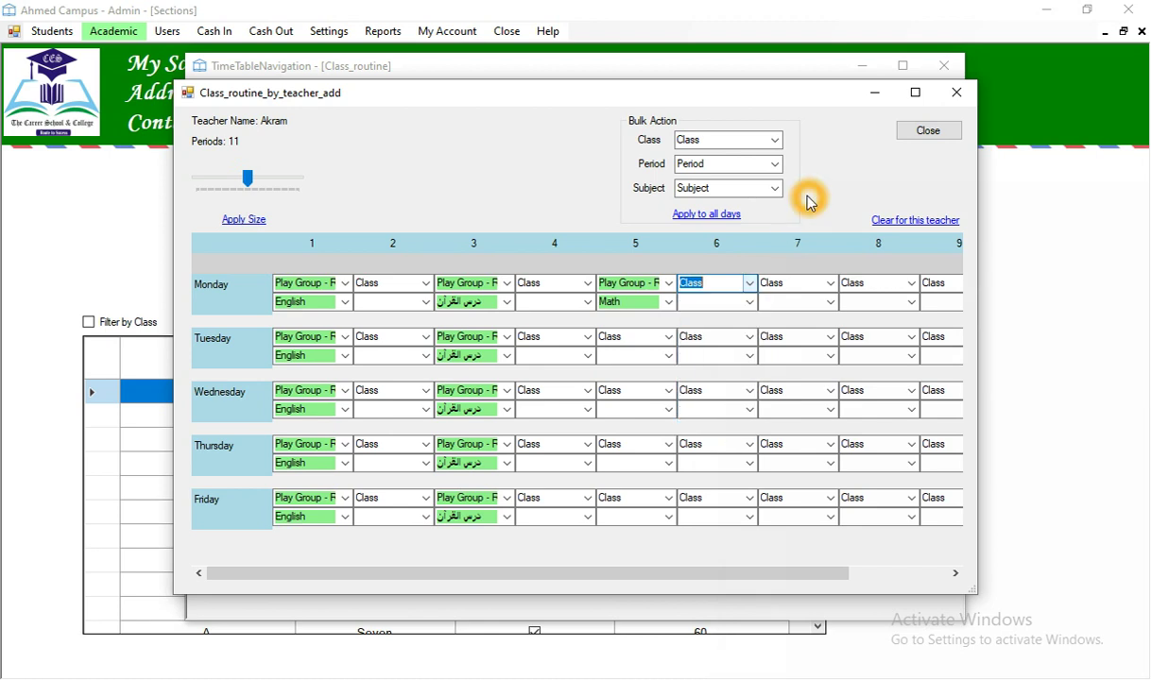
{"action": "left_click", "coordinate": [922, 153]}
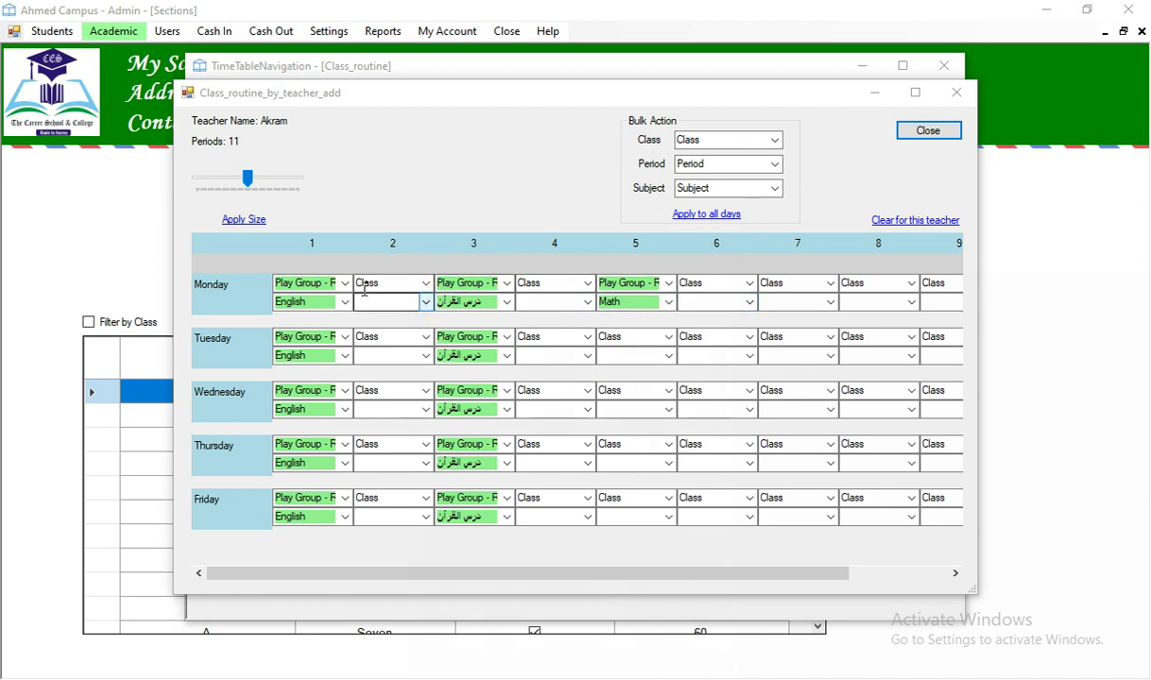
Review the teacher's assigned classes, subjects and period total in the weekly routine, and close it
{"action": "left_click", "coordinate": [301, 252]}
{"action": "left_click", "coordinate": [317, 244]}
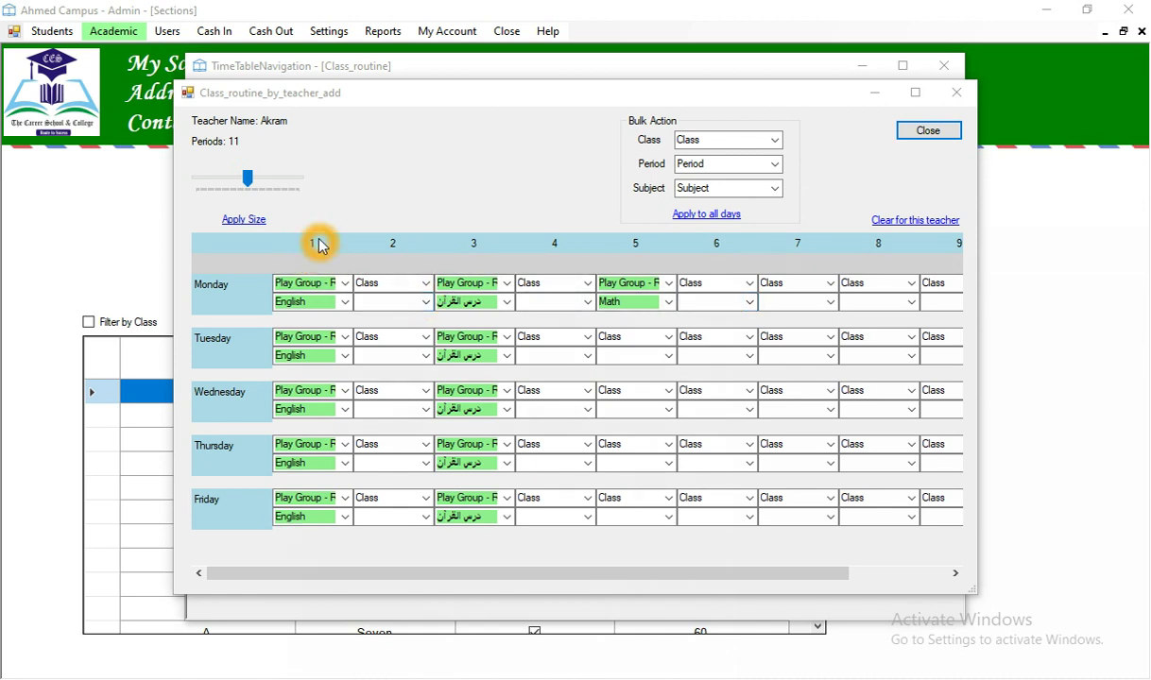
{"action": "left_click", "coordinate": [334, 301]}
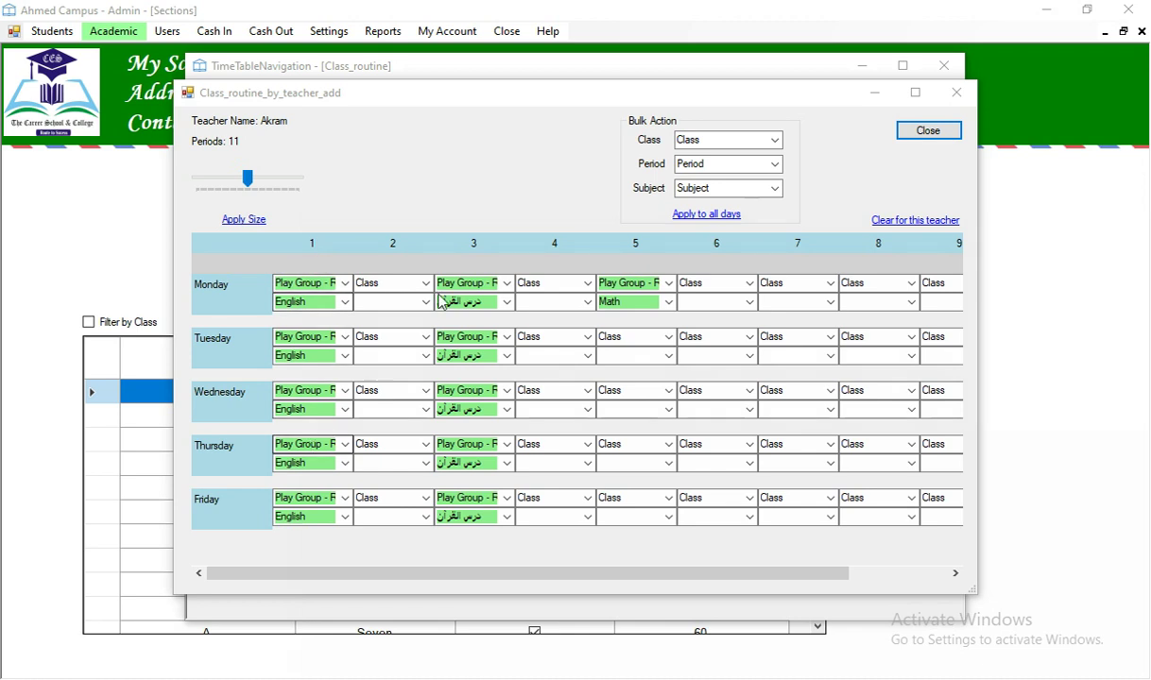
{"action": "left_click", "coordinate": [603, 302]}
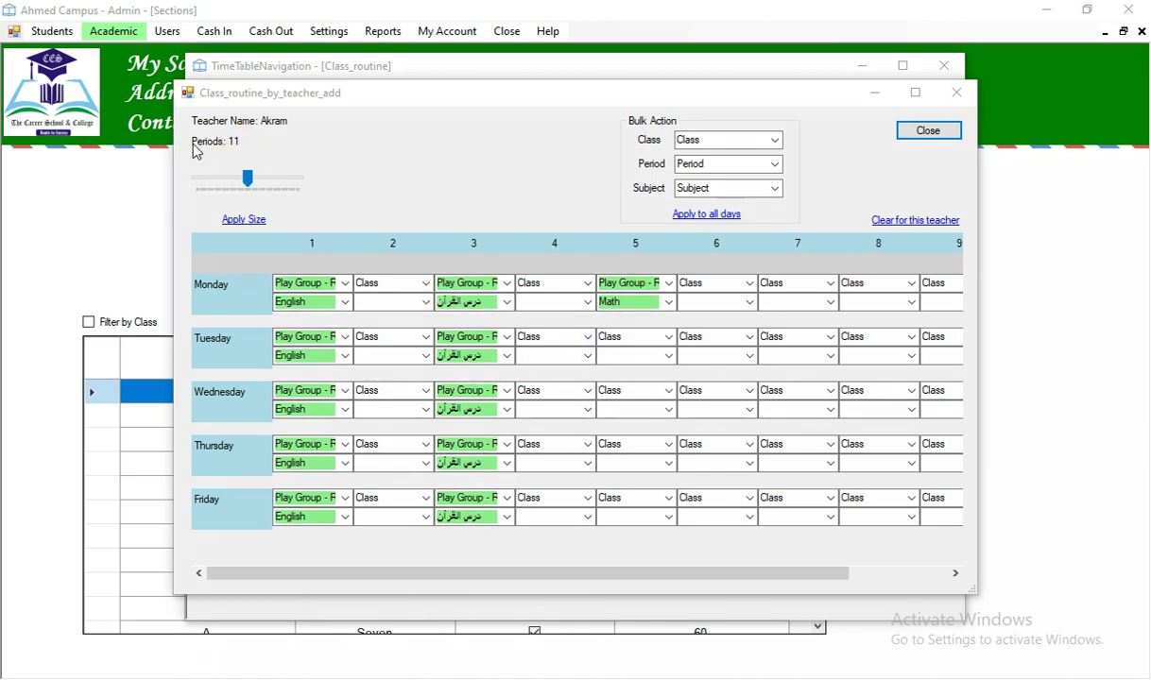
{"action": "left_click", "coordinate": [242, 151]}
{"action": "left_click", "coordinate": [278, 129]}
{"action": "left_click", "coordinate": [203, 116]}
{"action": "left_click", "coordinate": [286, 122]}
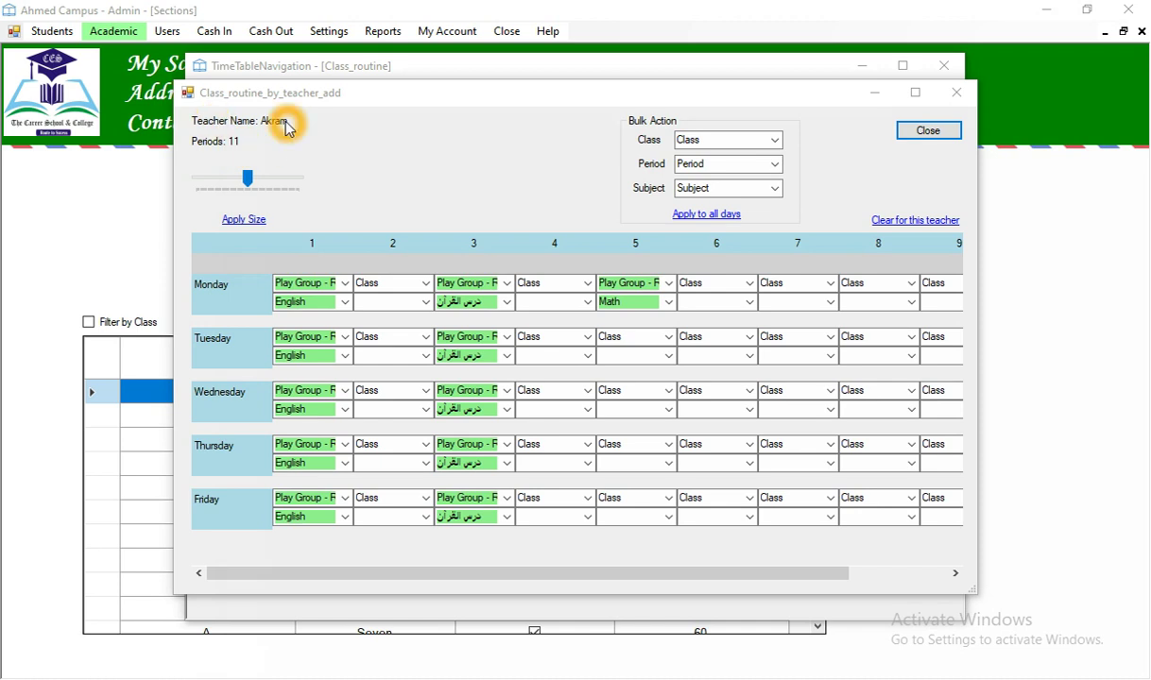
{"action": "left_click", "coordinate": [462, 239]}
{"action": "left_click", "coordinate": [450, 246]}
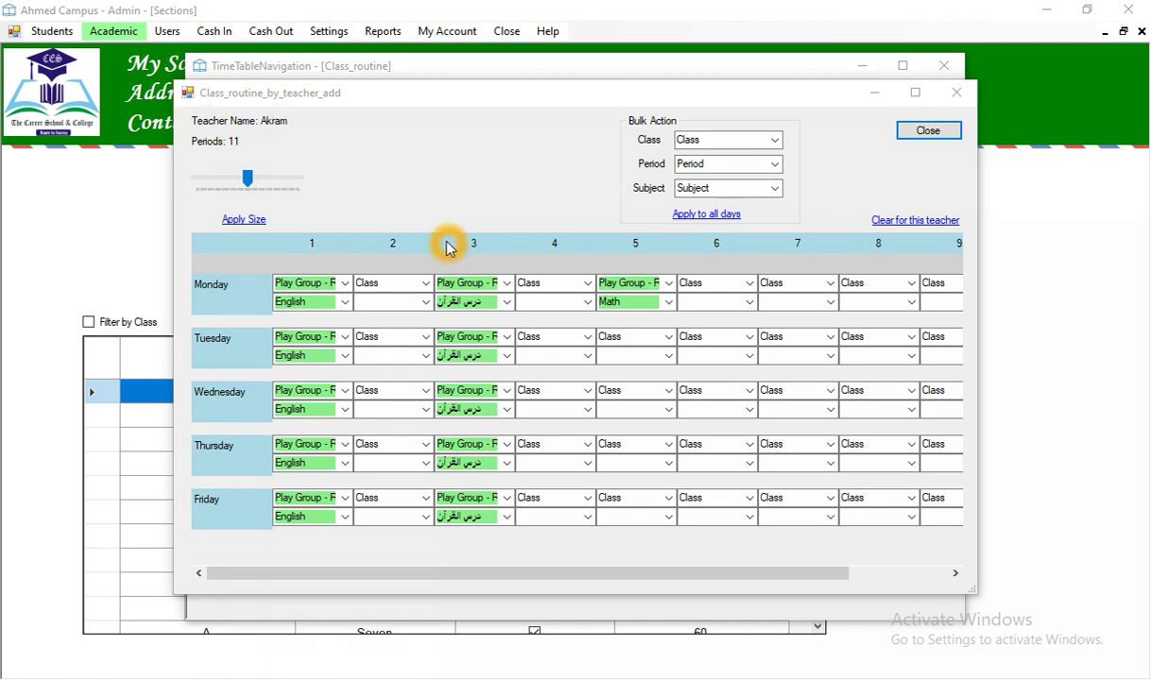
{"action": "left_click", "coordinate": [931, 135]}
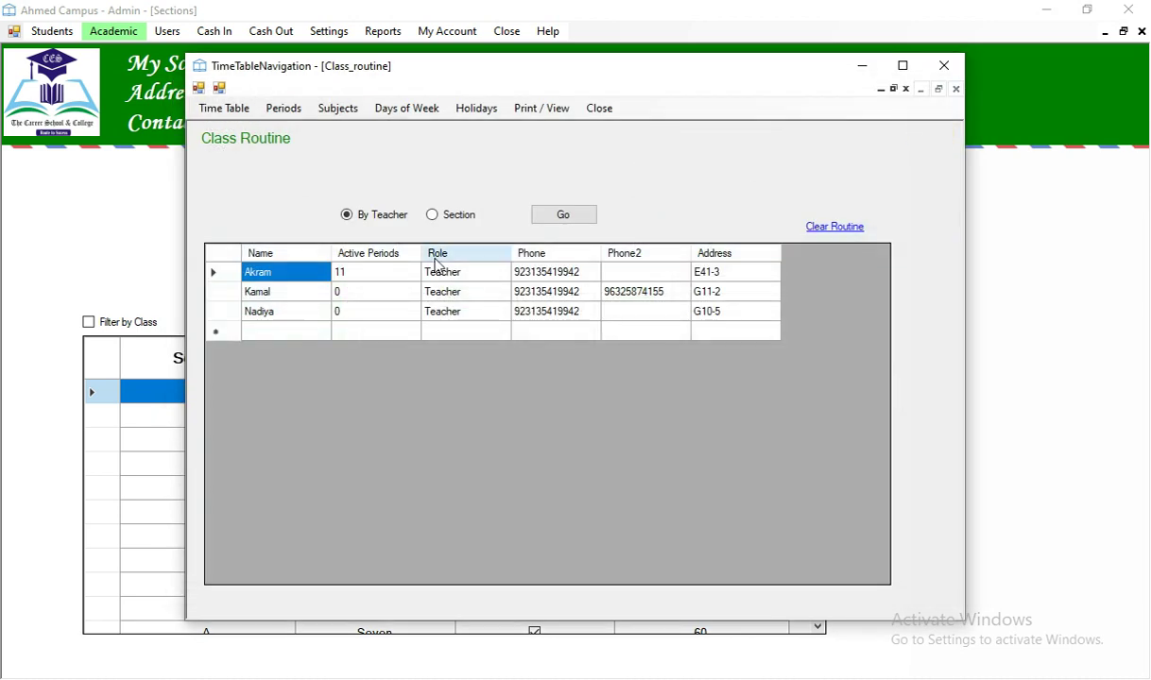
Check the teachers' active periods and switch the Class Routine list to the view by section
{"action": "left_click", "coordinate": [358, 298]}
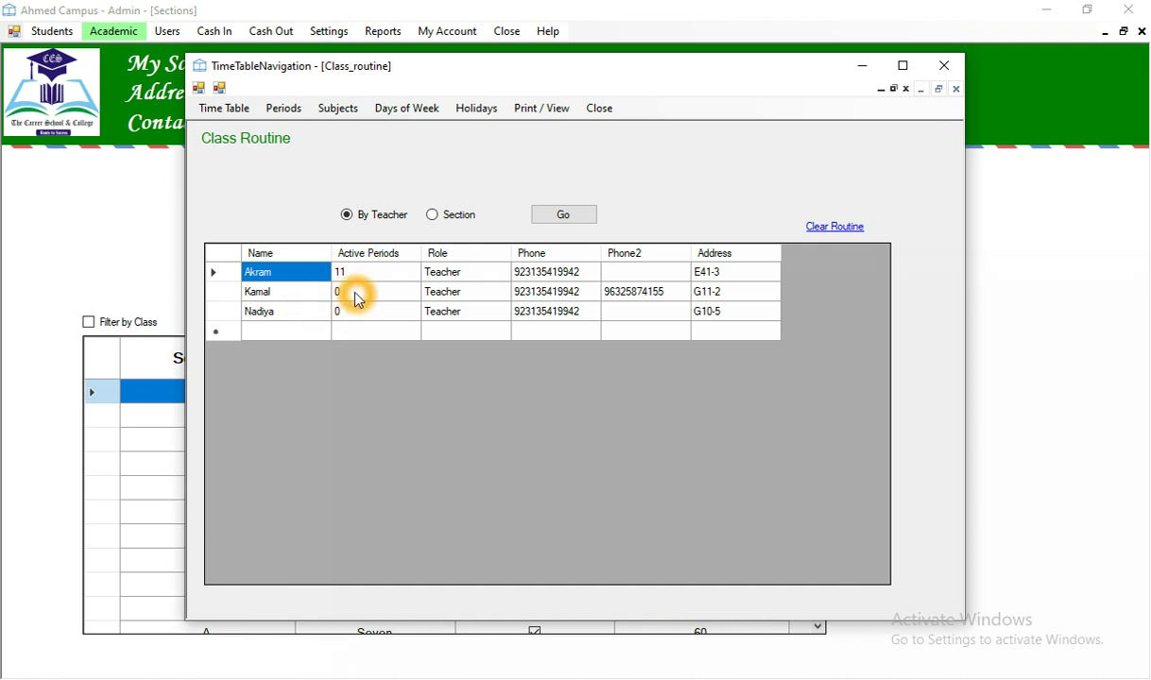
{"action": "left_click", "coordinate": [433, 219]}
{"action": "left_click", "coordinate": [433, 217]}
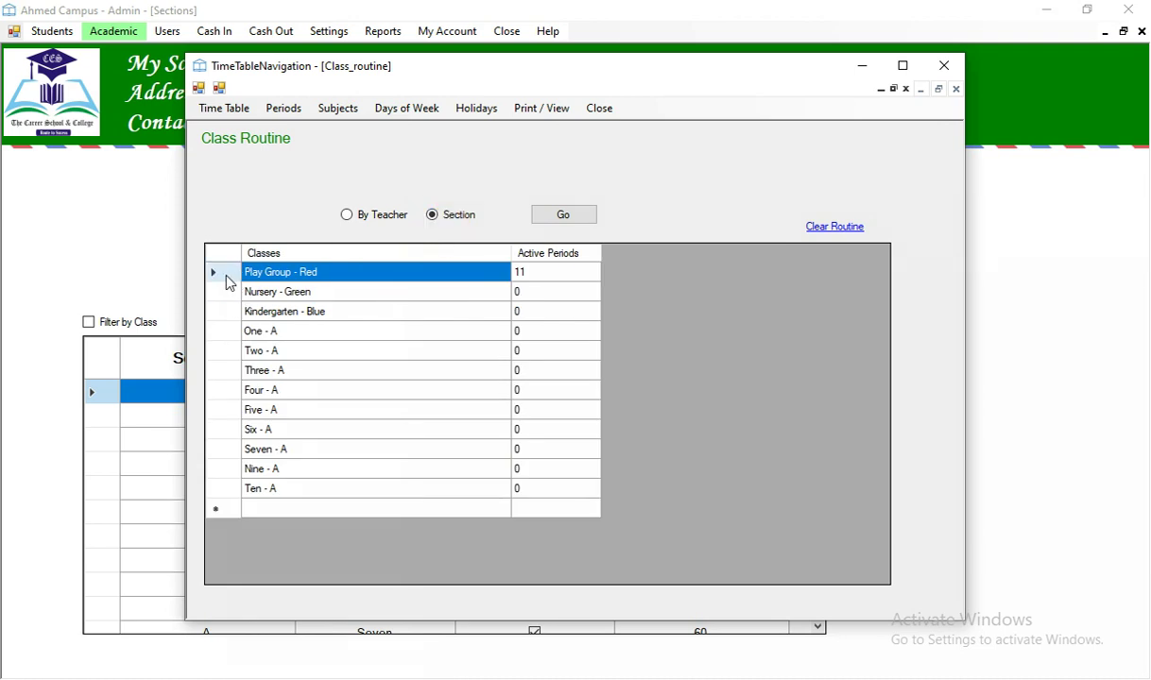
Review the weekly routine of the Play Group - Red section, then return the Class Routine list to the view by teacher
{"action": "left_click", "coordinate": [227, 275]}
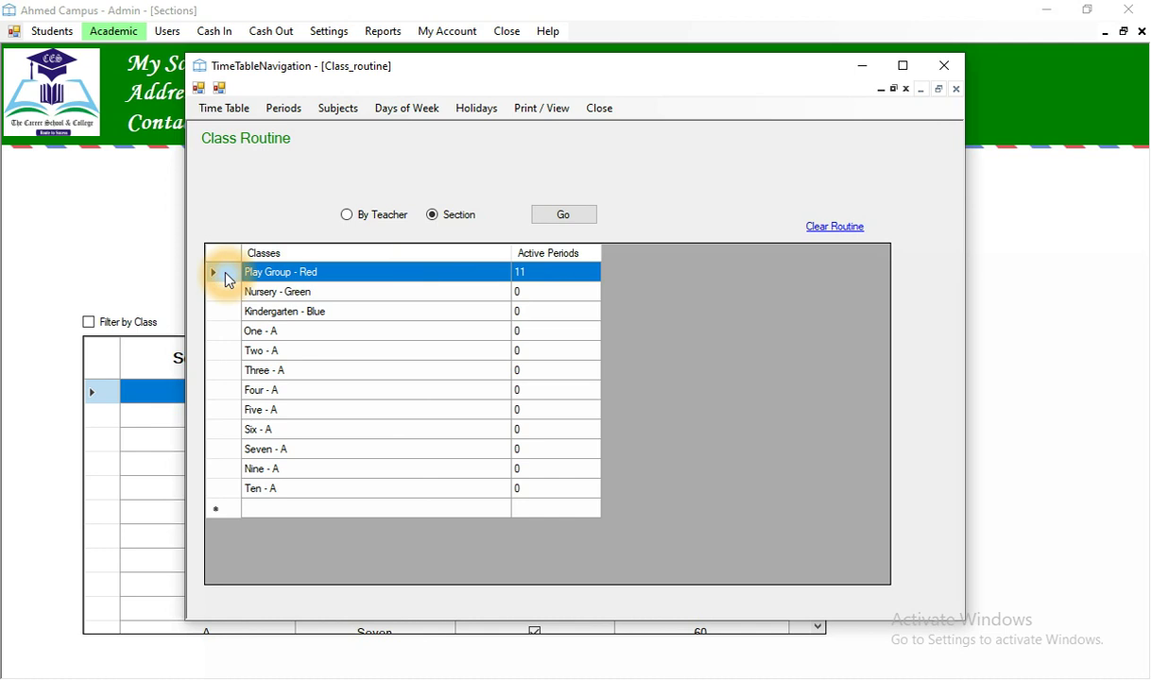
{"action": "double_click", "coordinate": [227, 276]}
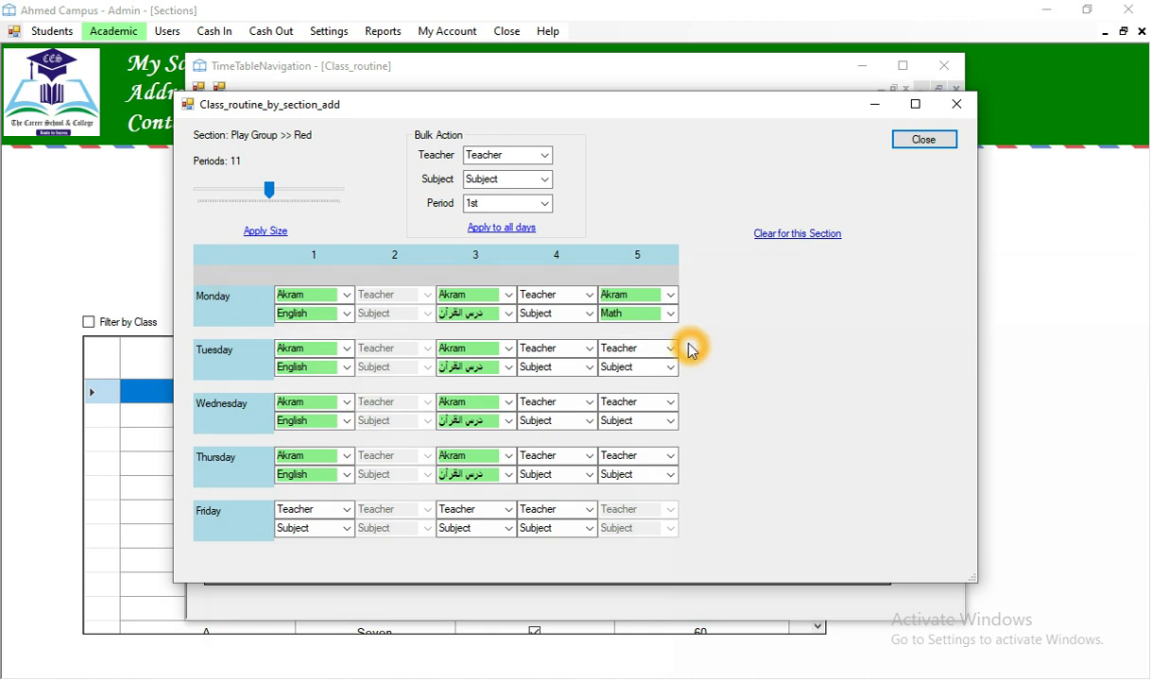
{"action": "left_click", "coordinate": [921, 142]}
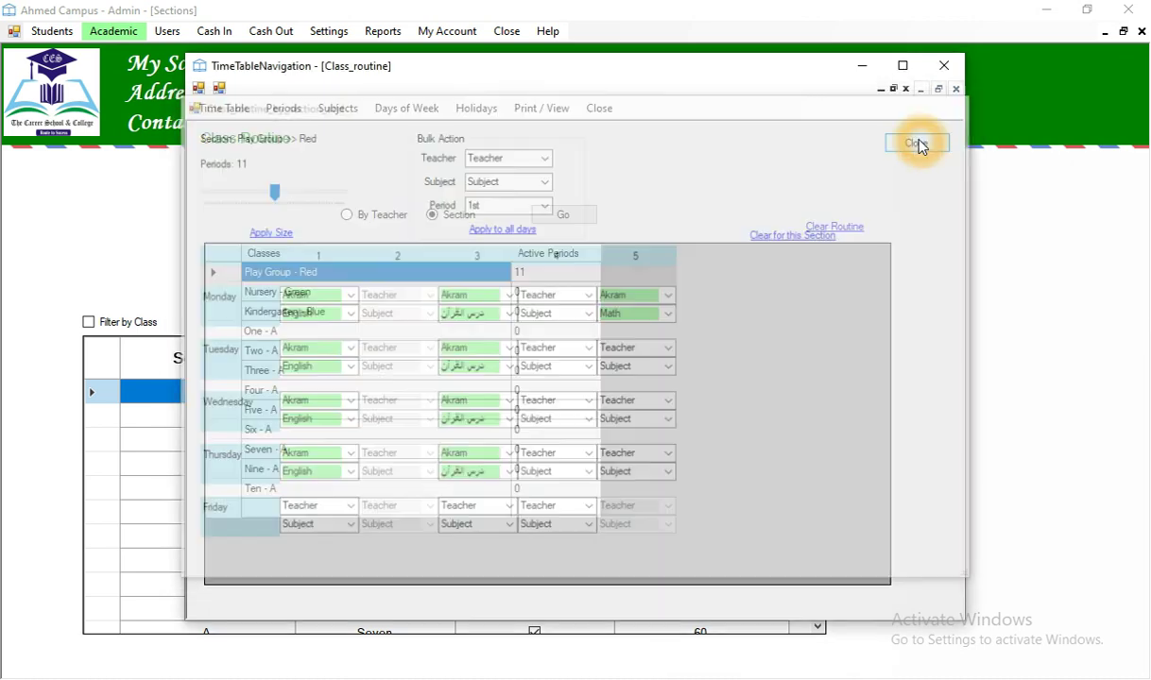
{"action": "left_click", "coordinate": [347, 217]}
{"action": "left_click", "coordinate": [352, 209]}
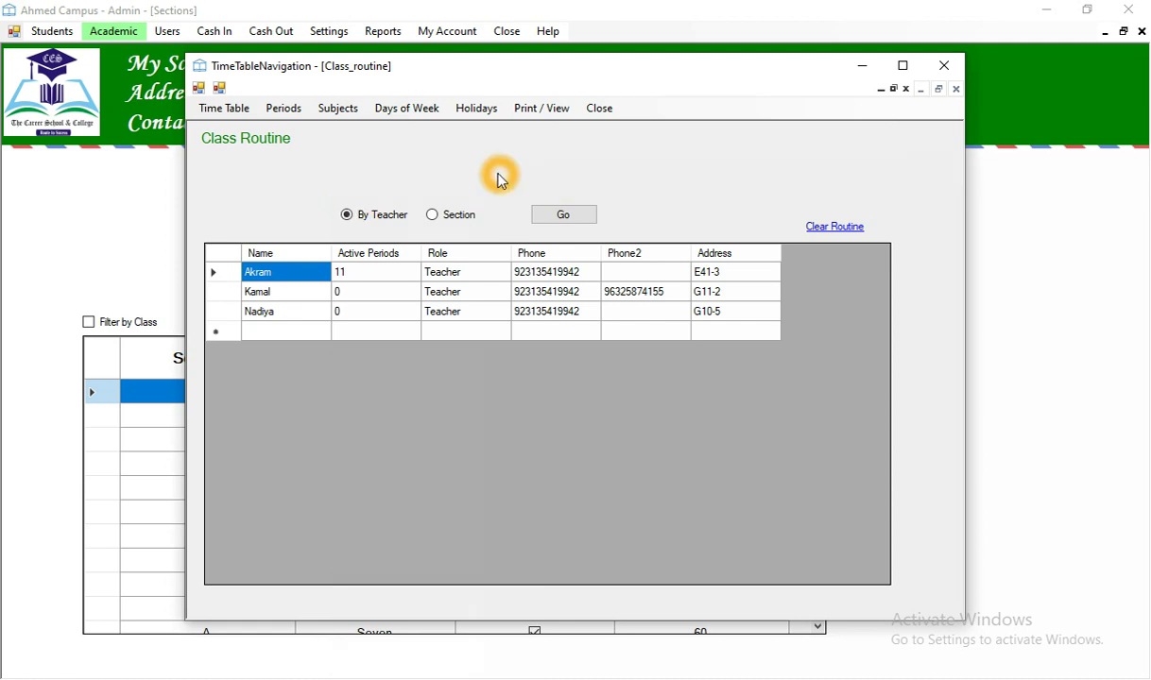
Reassign the Play Group - Red section to the second listed teacher with Section to Teacher, save it and close the form
{"action": "left_click", "coordinate": [239, 109]}
{"action": "left_click", "coordinate": [282, 159]}
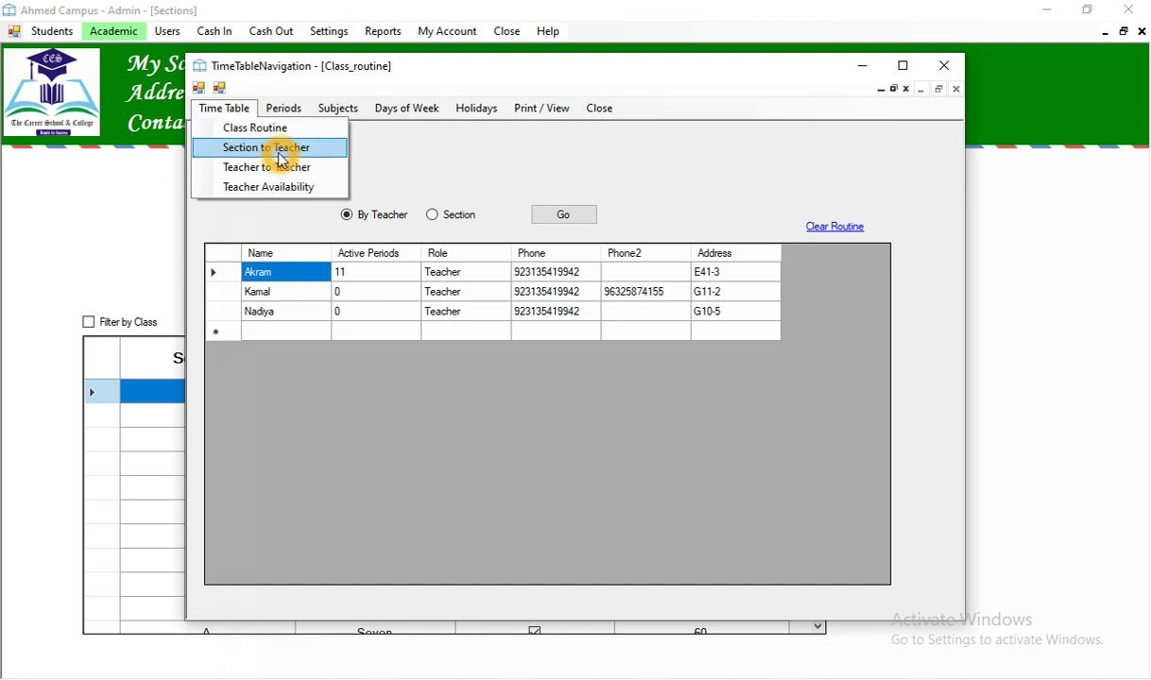
{"action": "left_click", "coordinate": [331, 152]}
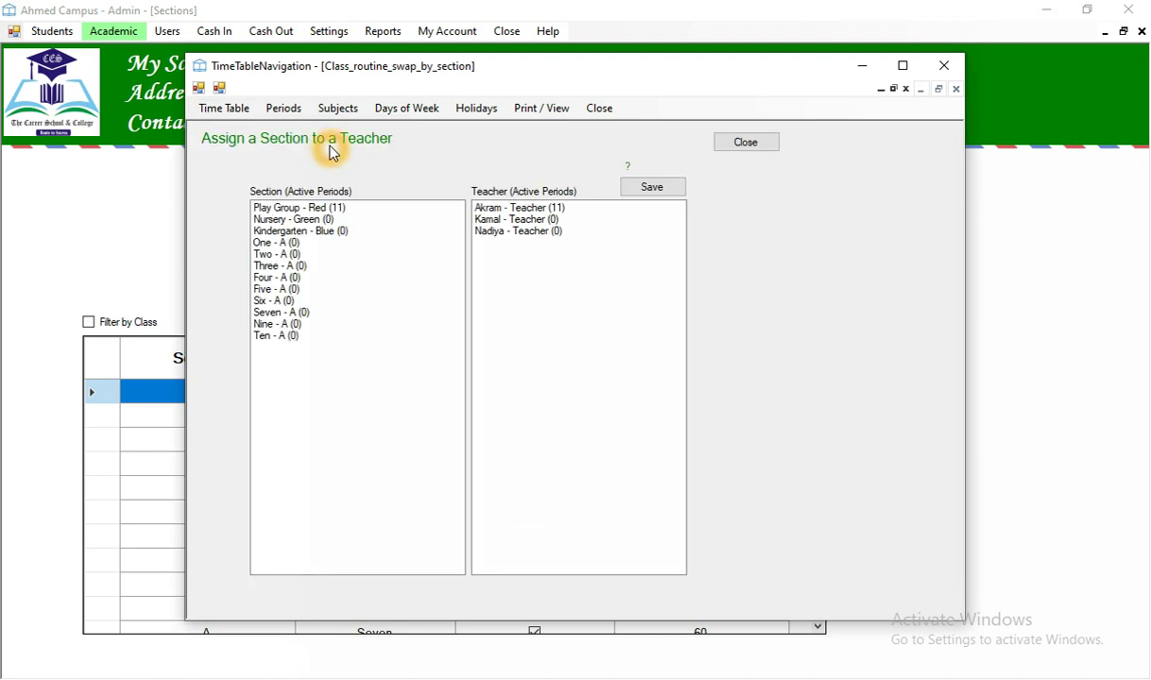
{"action": "left_click", "coordinate": [314, 208]}
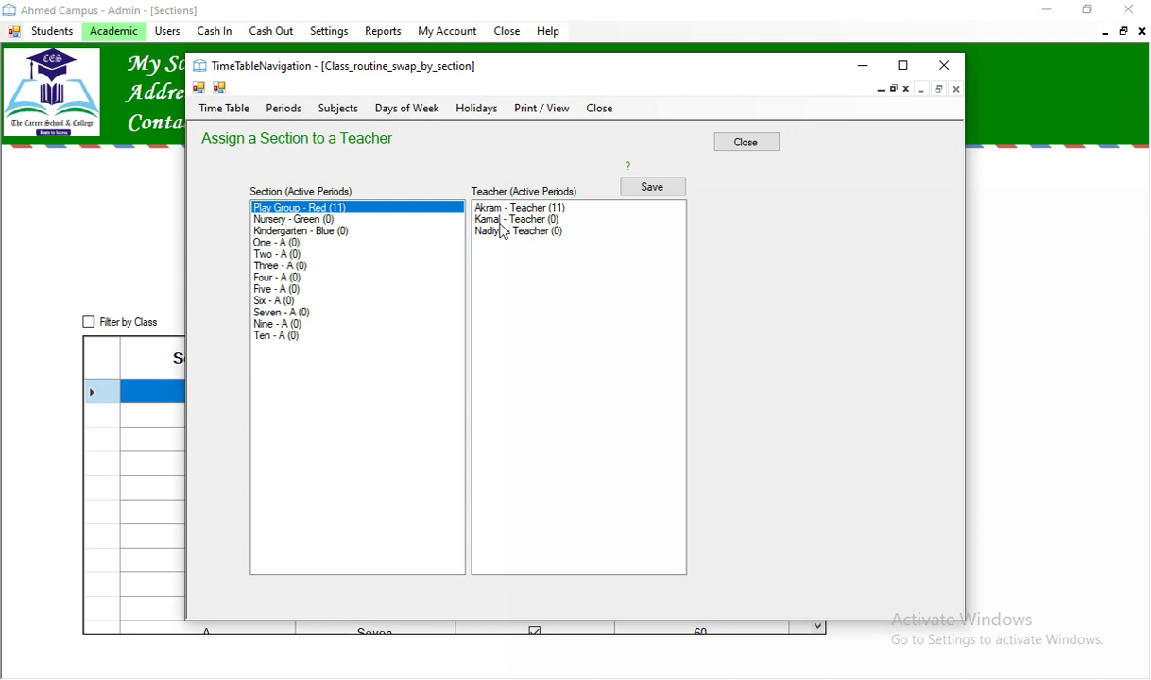
{"action": "left_click", "coordinate": [537, 223]}
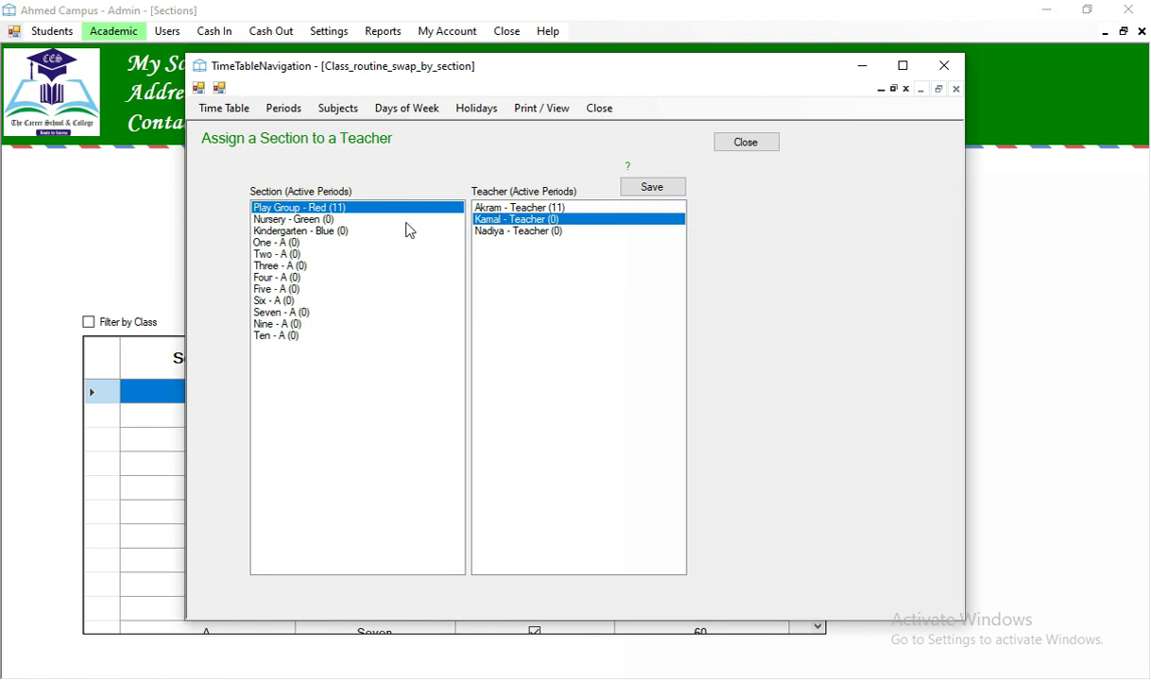
{"action": "left_click", "coordinate": [665, 193]}
{"action": "left_click", "coordinate": [665, 196]}
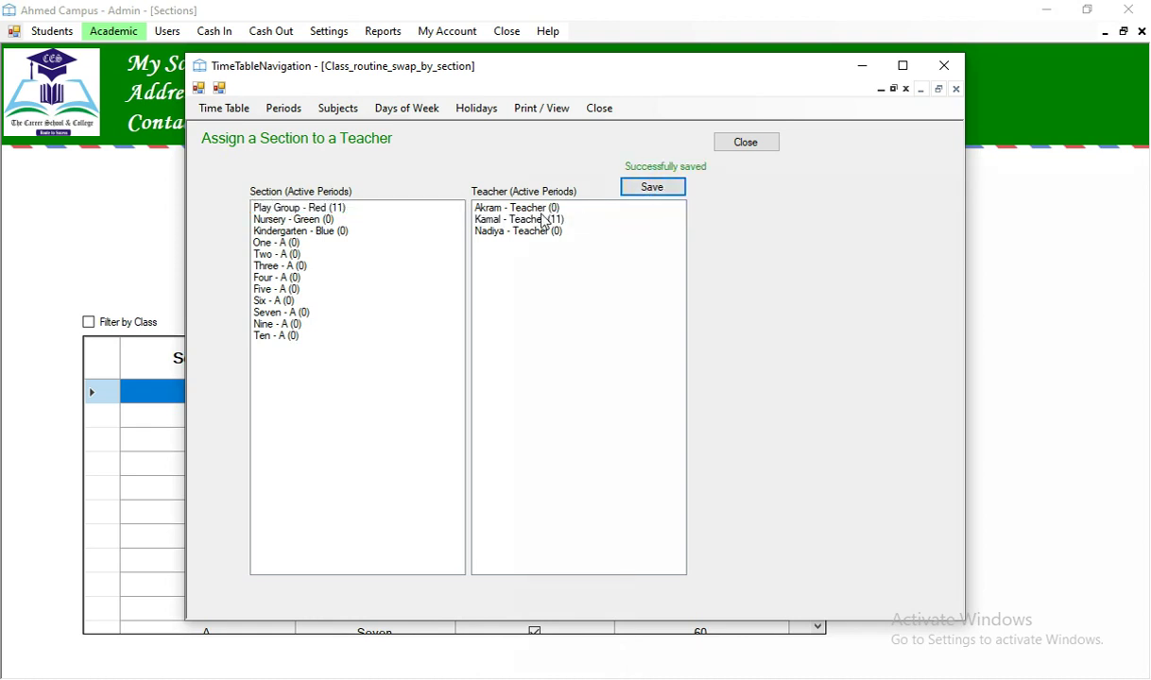
{"action": "left_click", "coordinate": [518, 215]}
{"action": "left_click", "coordinate": [746, 143]}
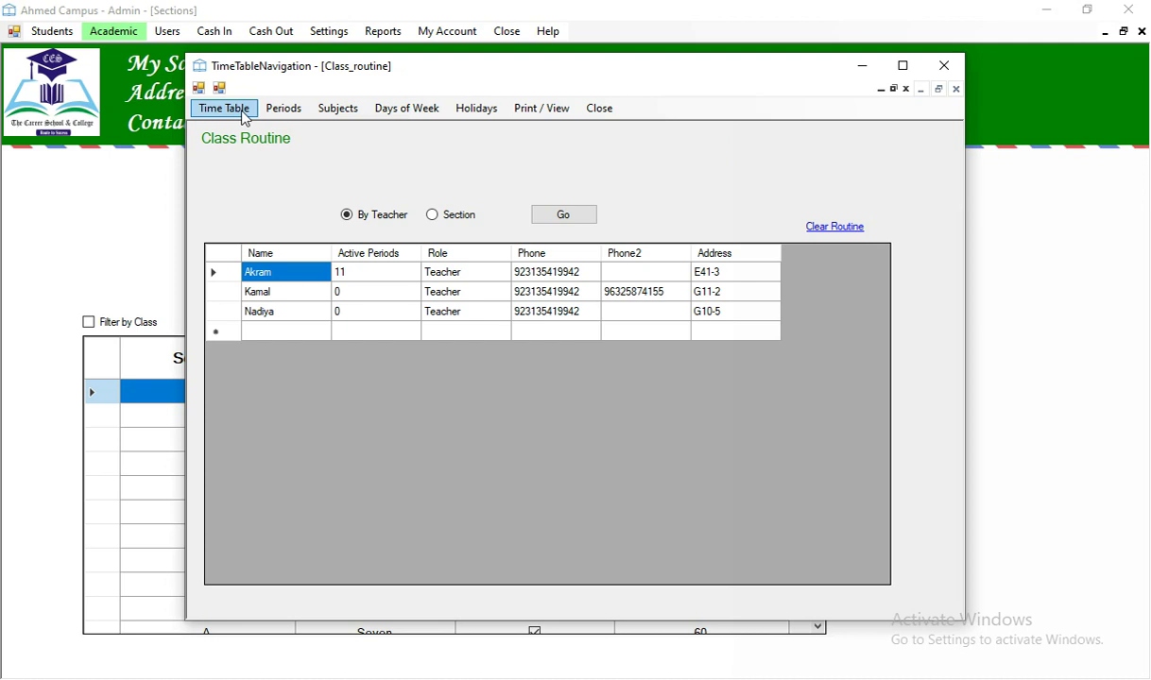
Transfer all periods of the second listed teacher to the third one with Teacher to Teacher, save it and close the form
{"action": "left_click", "coordinate": [248, 112]}
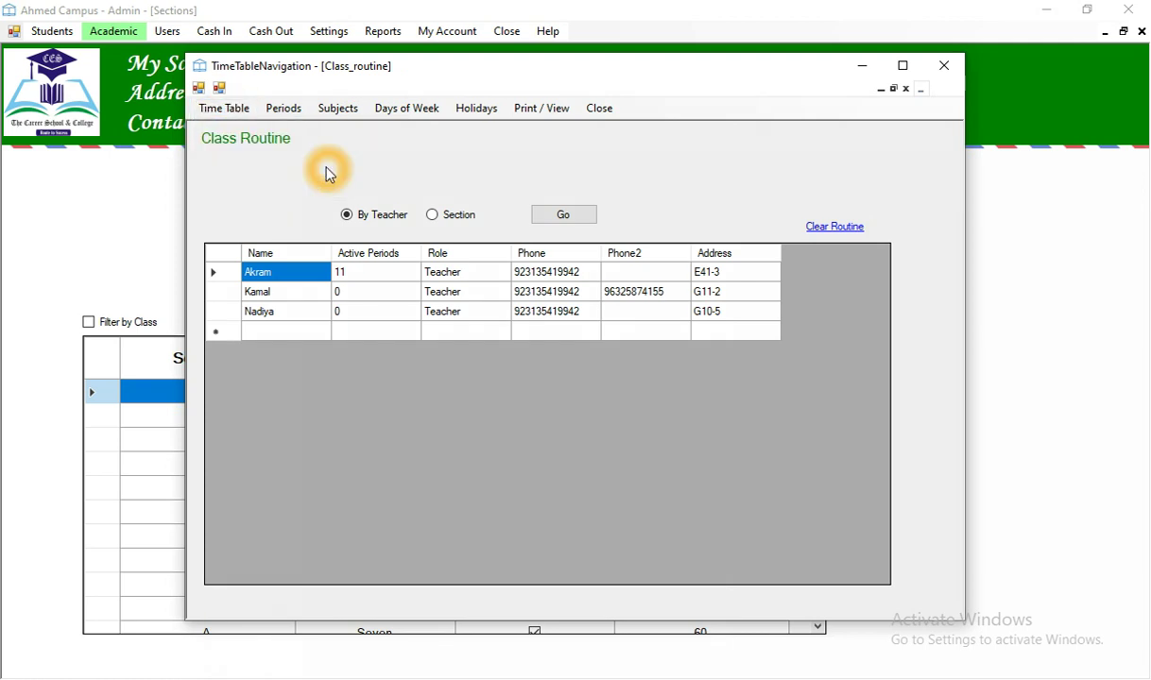
{"action": "left_click", "coordinate": [327, 172]}
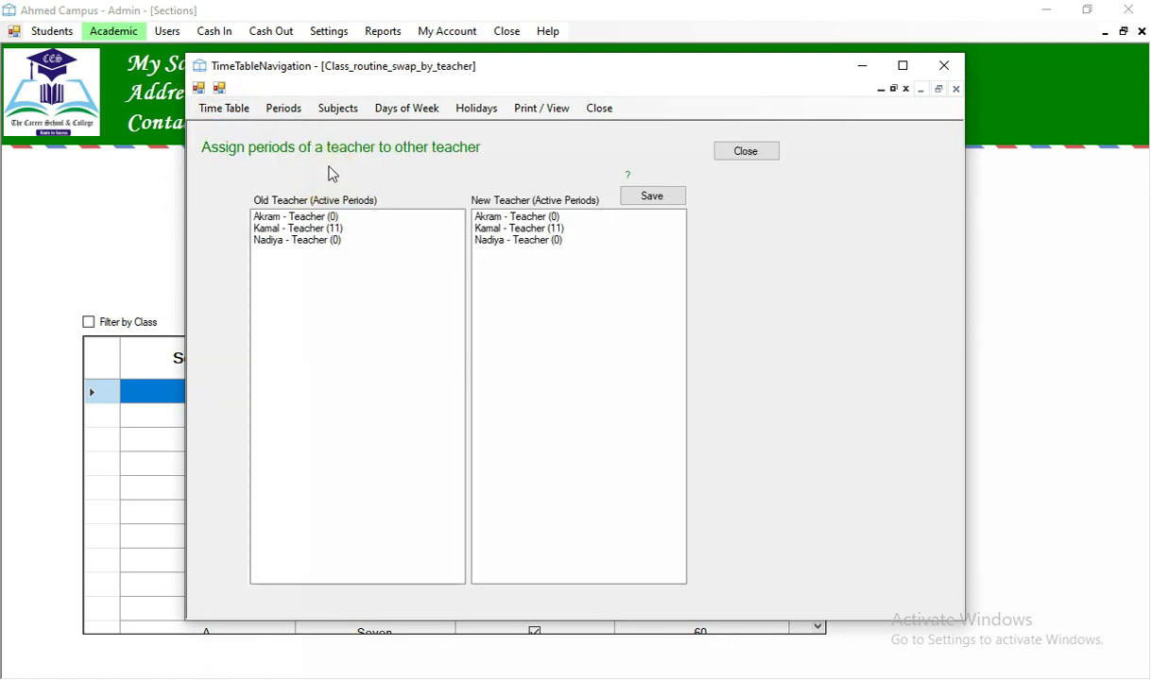
{"action": "left_click", "coordinate": [301, 227]}
{"action": "left_click", "coordinate": [386, 233]}
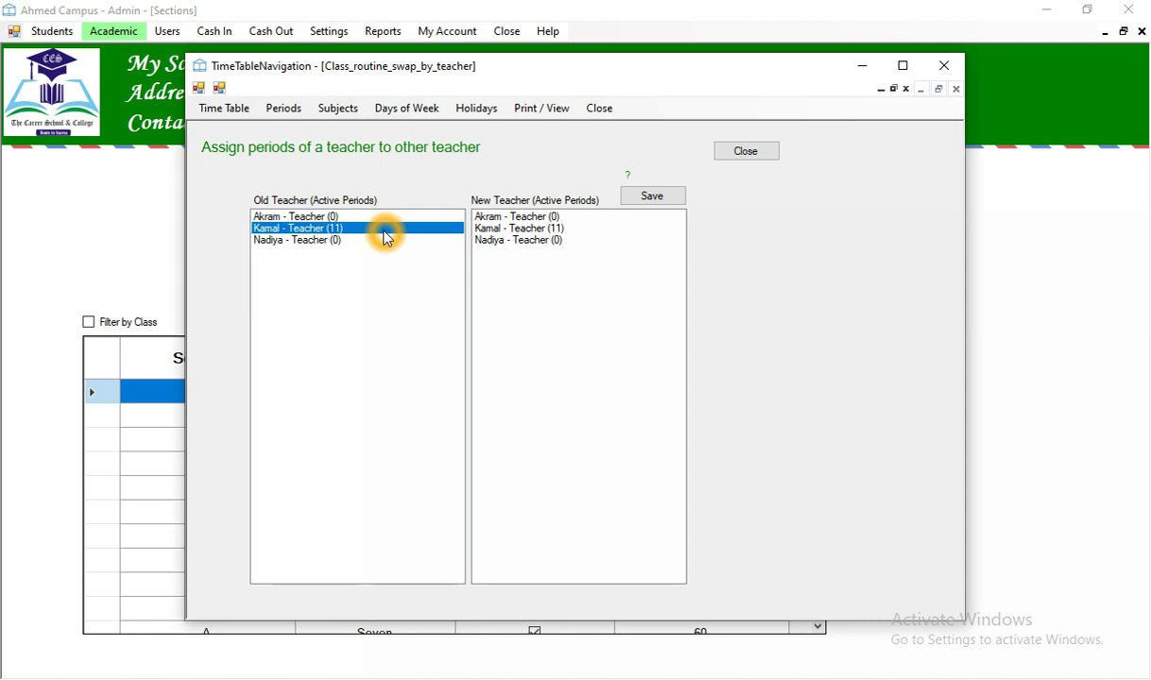
{"action": "left_click", "coordinate": [536, 244]}
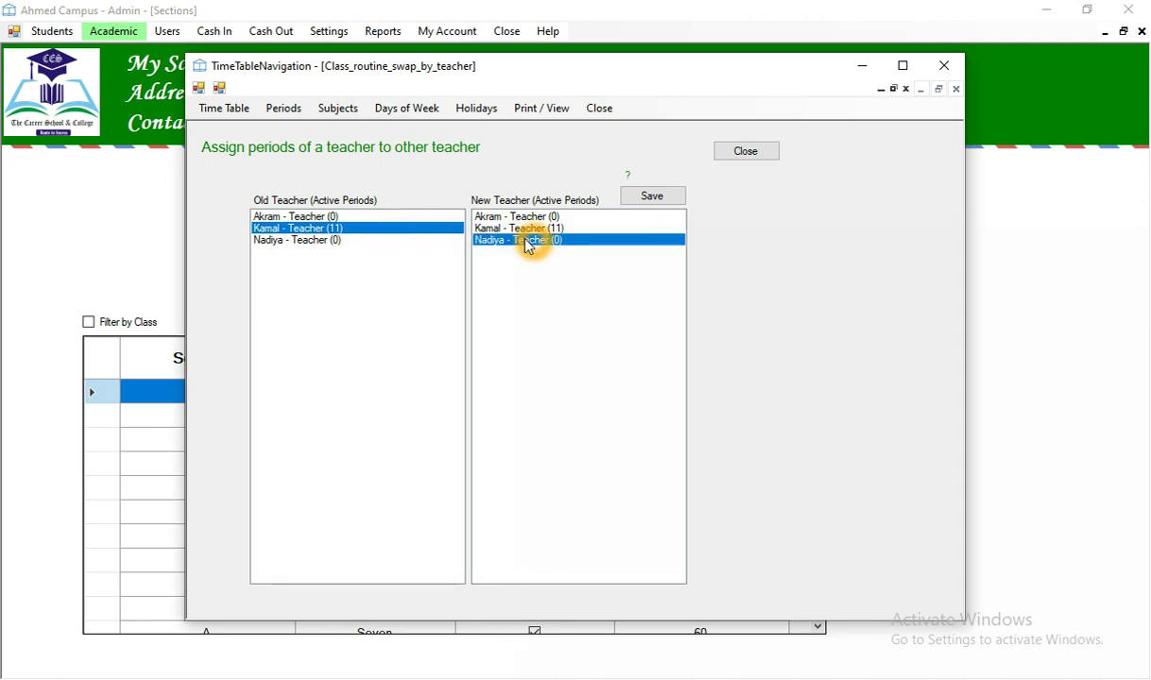
{"action": "left_click", "coordinate": [666, 204]}
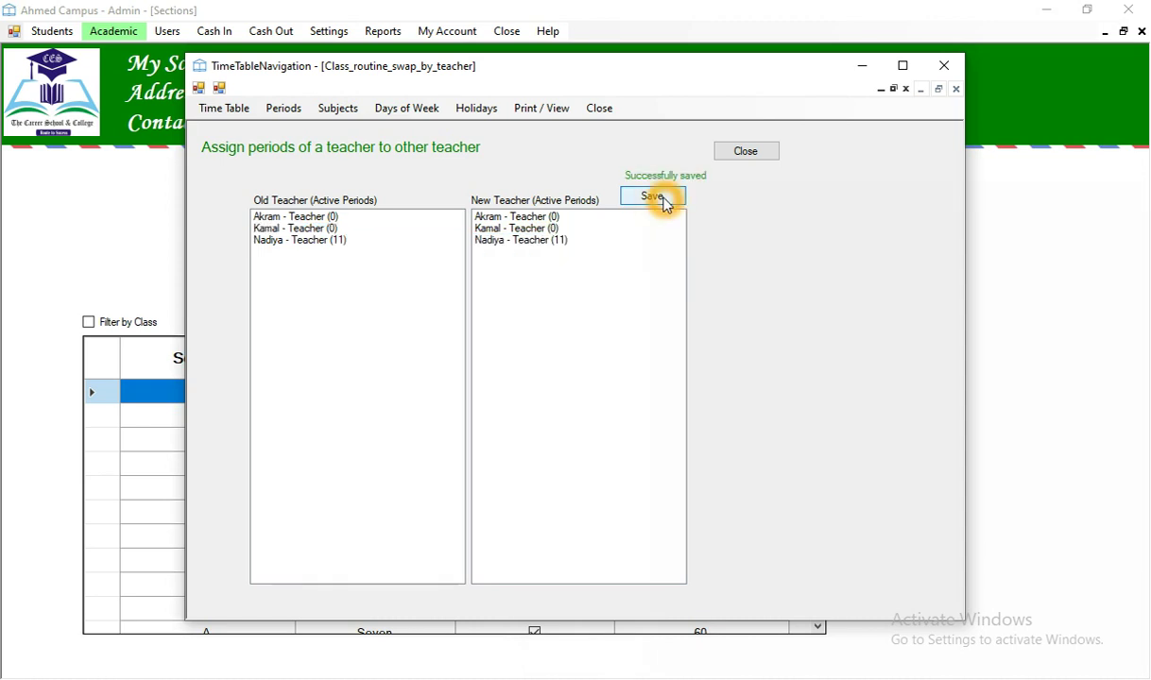
{"action": "left_click", "coordinate": [388, 247]}
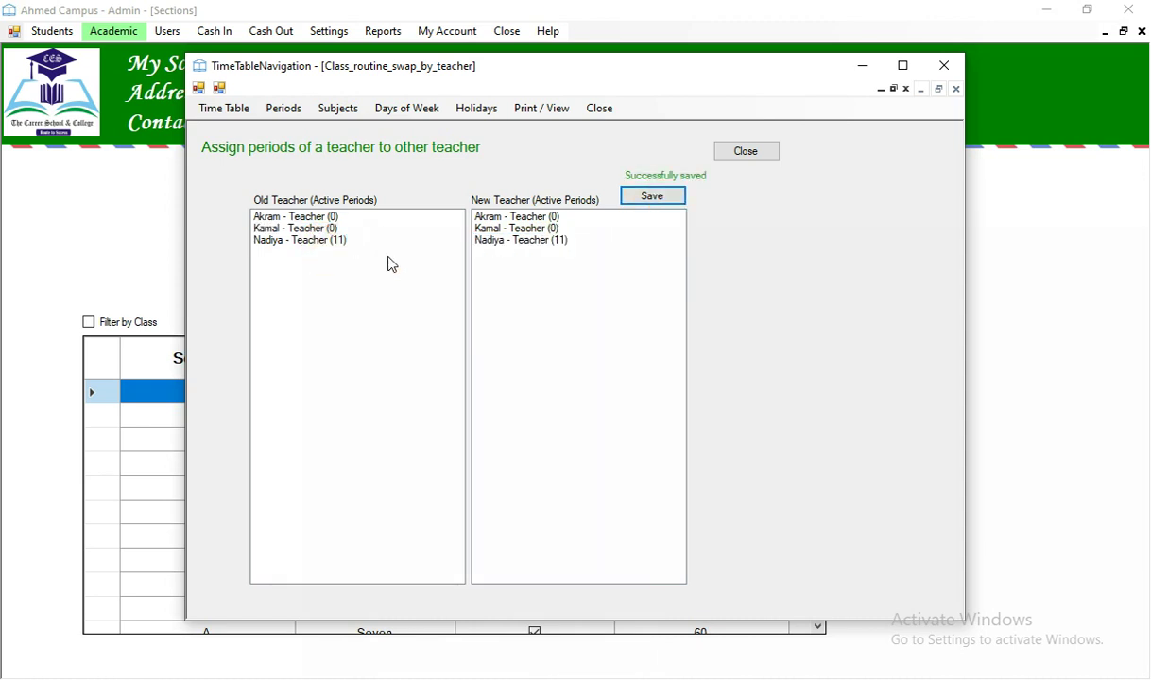
{"action": "left_click", "coordinate": [748, 155]}
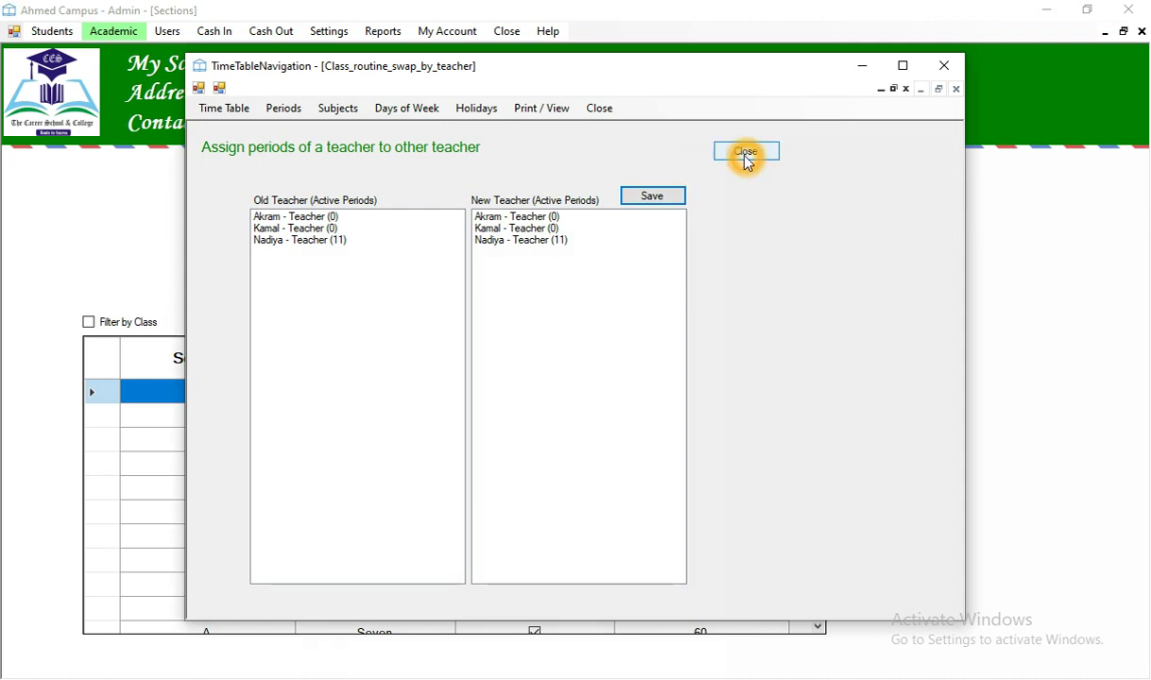
Open Teacher Availability and check which teachers are free on Monday for period 1
{"action": "left_click", "coordinate": [247, 109]}
{"action": "left_click", "coordinate": [270, 188]}
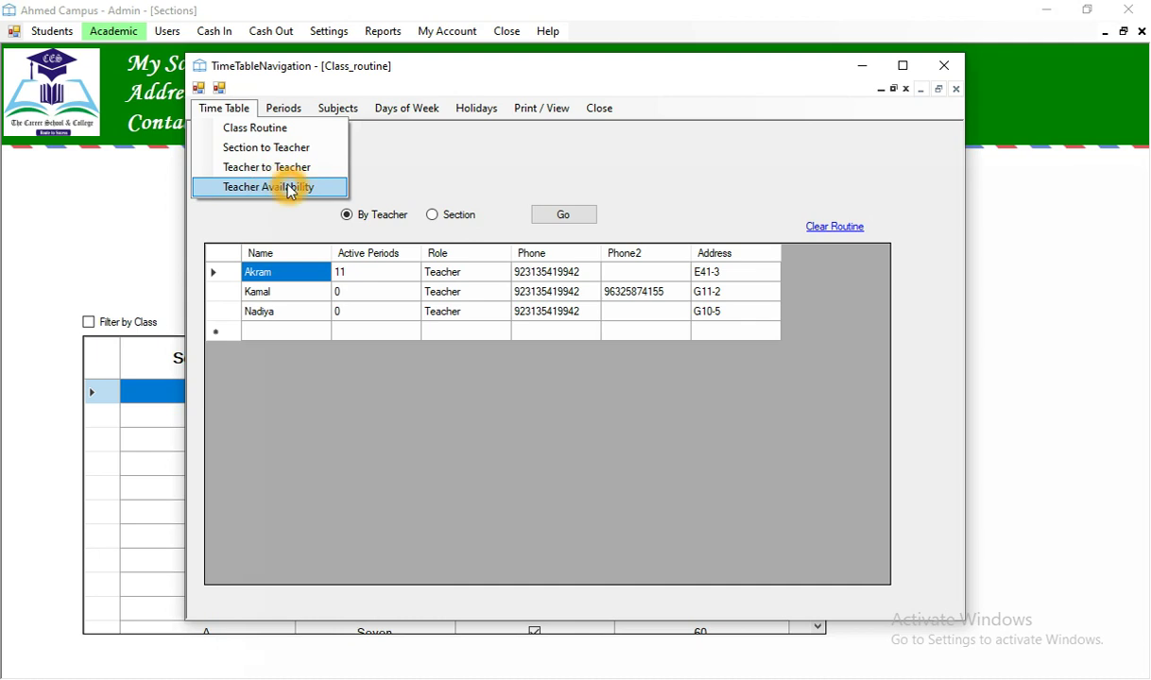
{"action": "left_click", "coordinate": [276, 179]}
{"action": "left_click", "coordinate": [341, 207]}
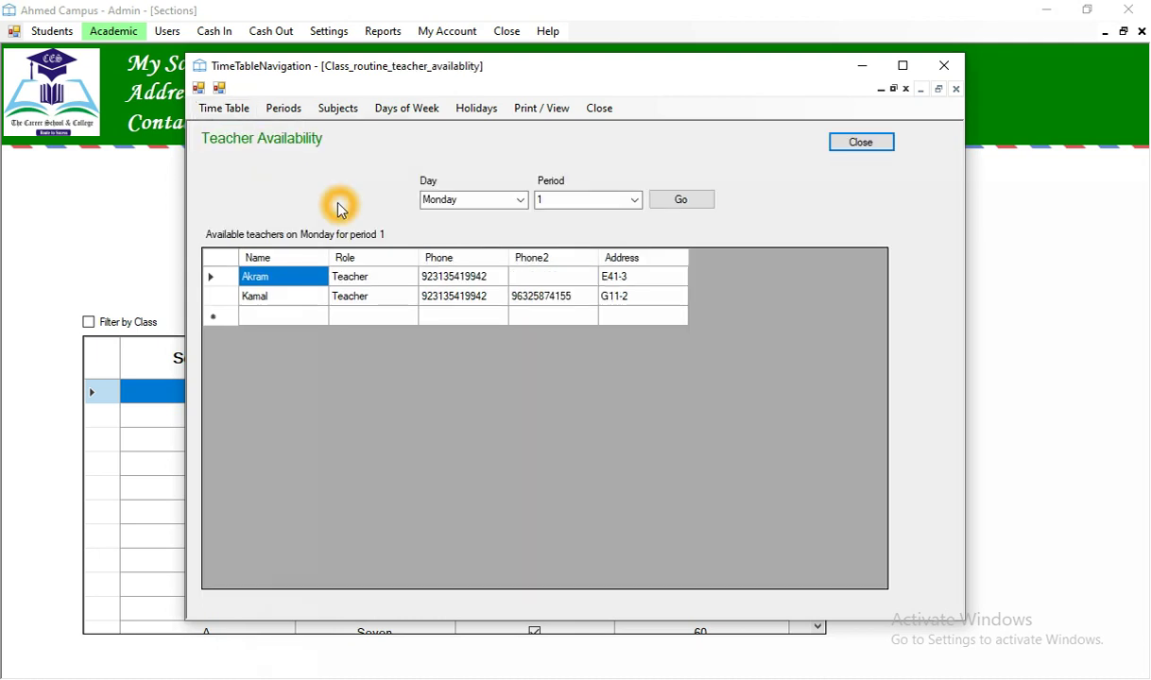
{"action": "left_click", "coordinate": [360, 207]}
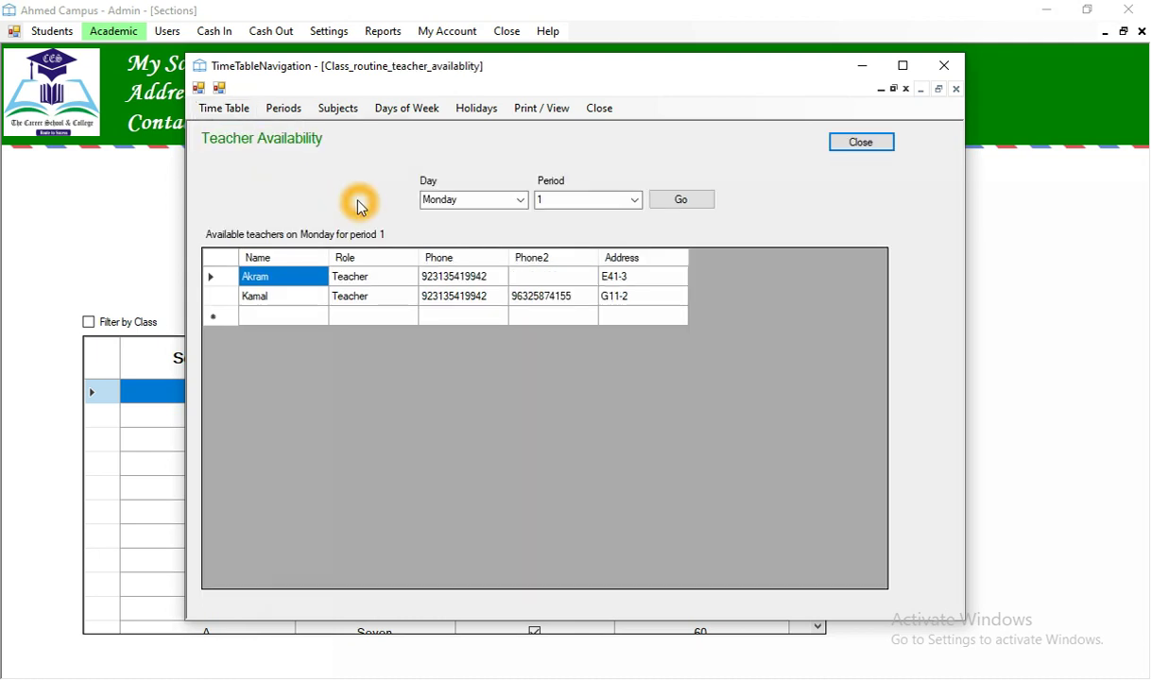
Set the availability day to Tuesday and review the teachers free for period 1
{"action": "left_click", "coordinate": [522, 201]}
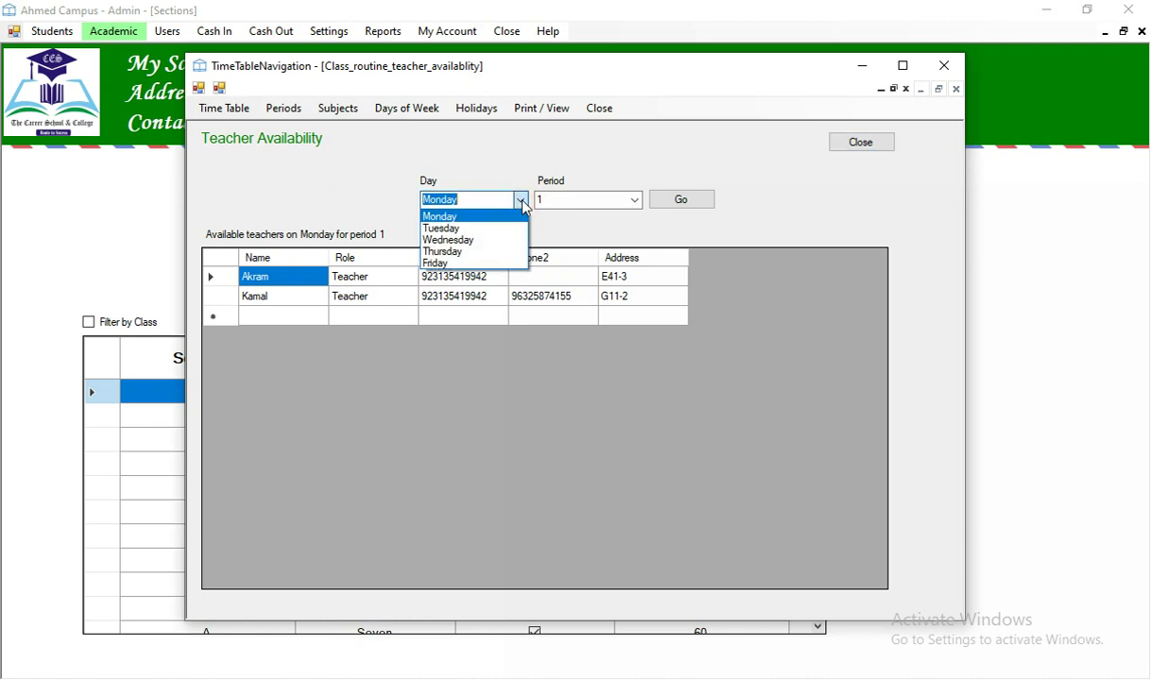
{"action": "left_click", "coordinate": [483, 230]}
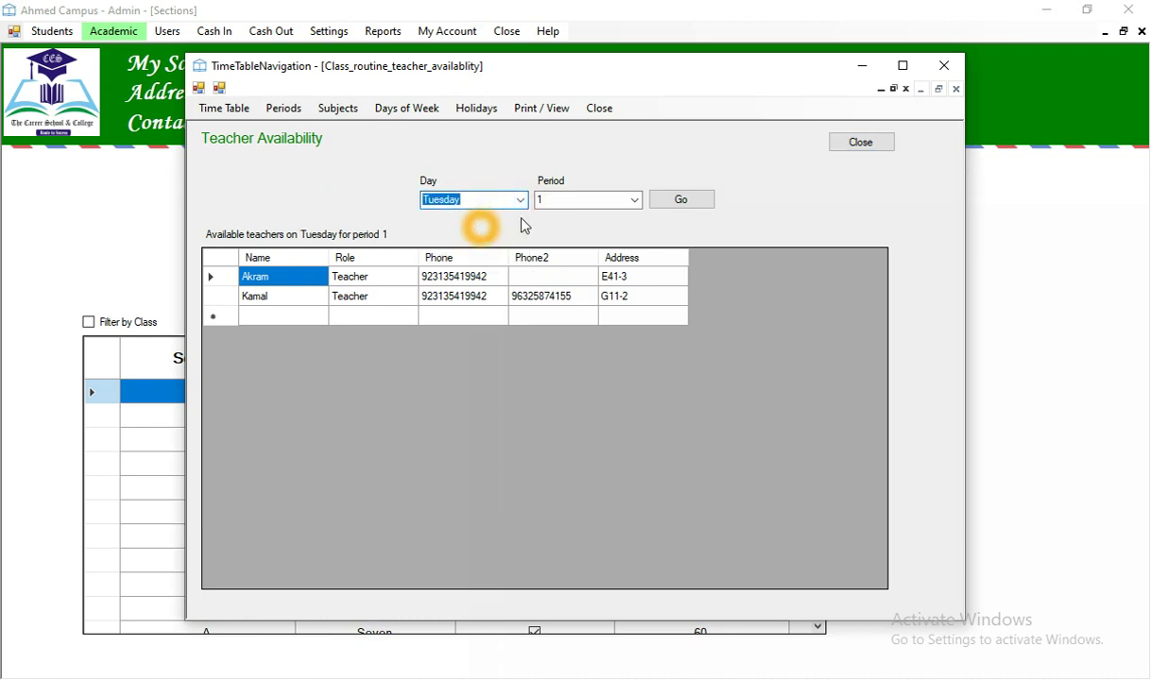
{"action": "left_click", "coordinate": [673, 203]}
{"action": "left_click", "coordinate": [689, 204]}
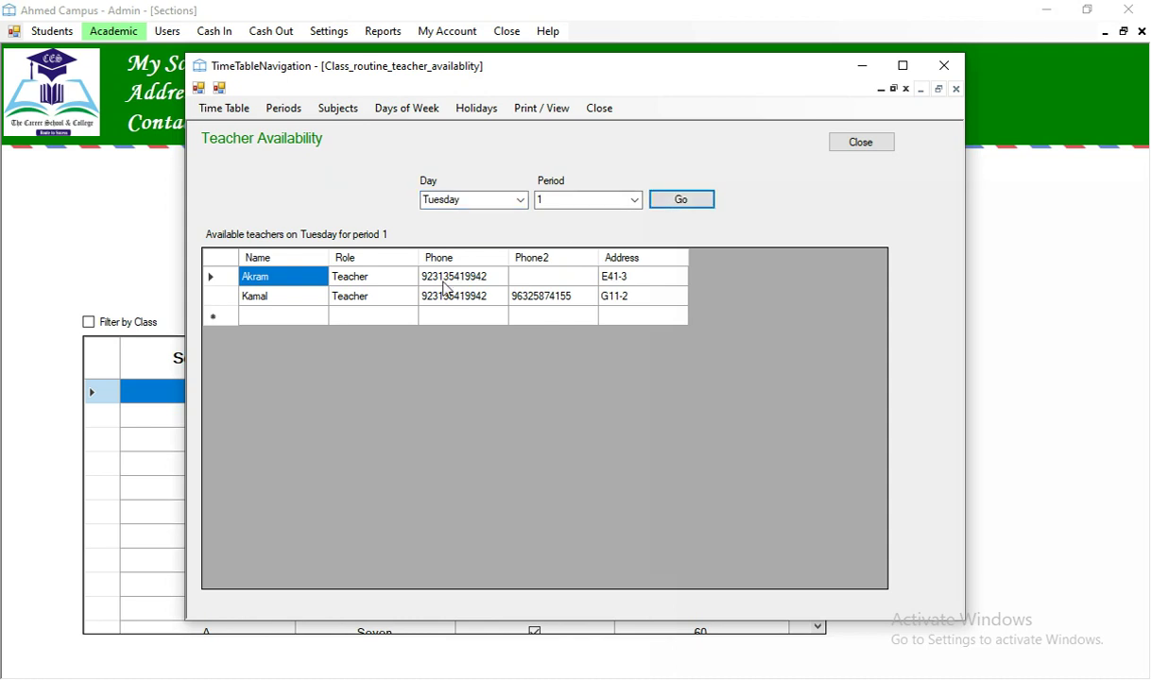
{"action": "left_click", "coordinate": [268, 285]}
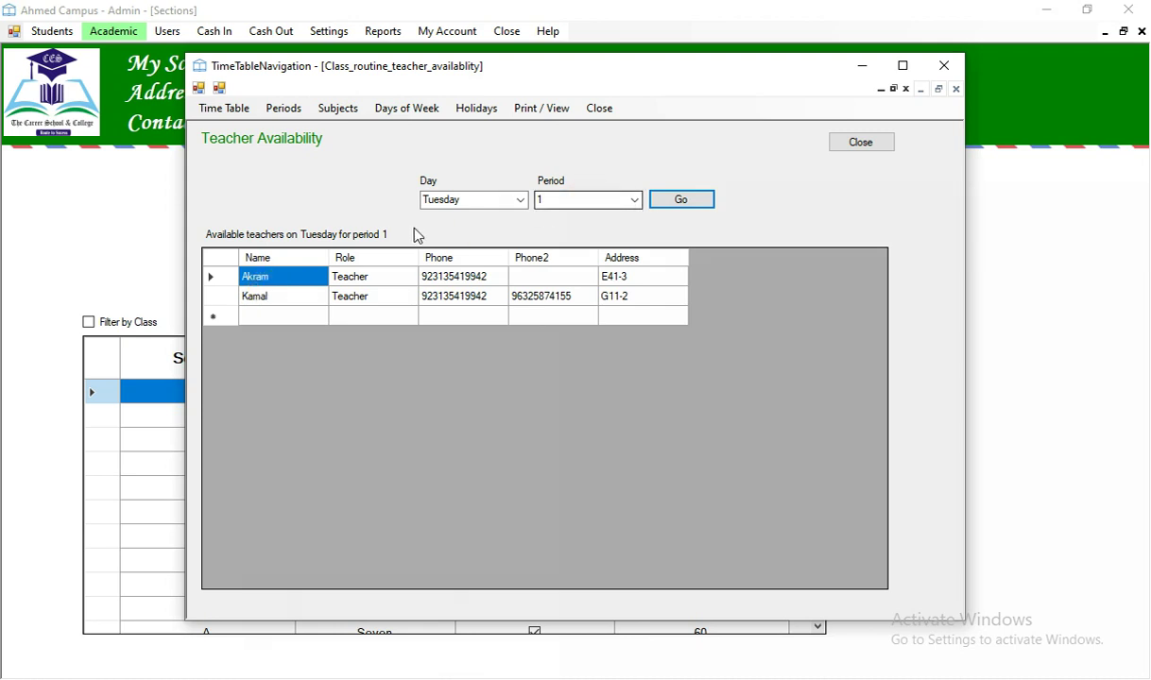
{"action": "left_click", "coordinate": [268, 287]}
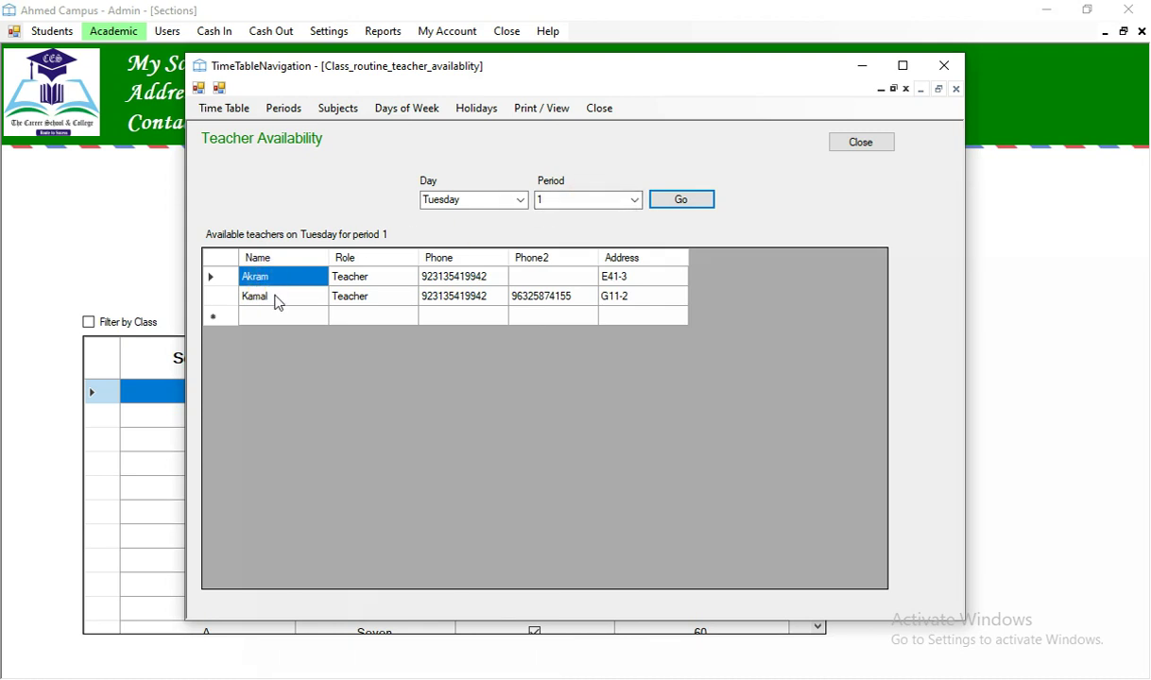
{"action": "left_click", "coordinate": [276, 299]}
{"action": "left_click", "coordinate": [701, 218]}
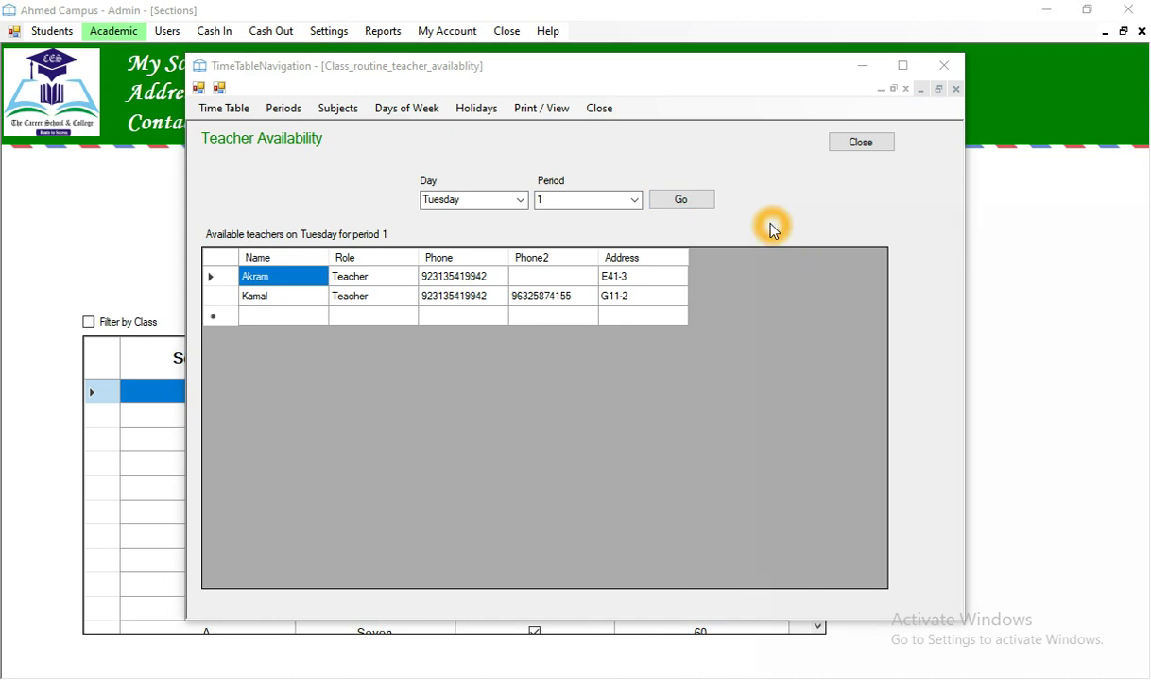
Generate the timetable in Excel for all classes, all teachers and all subjects using View 1
{"action": "left_click", "coordinate": [548, 120]}
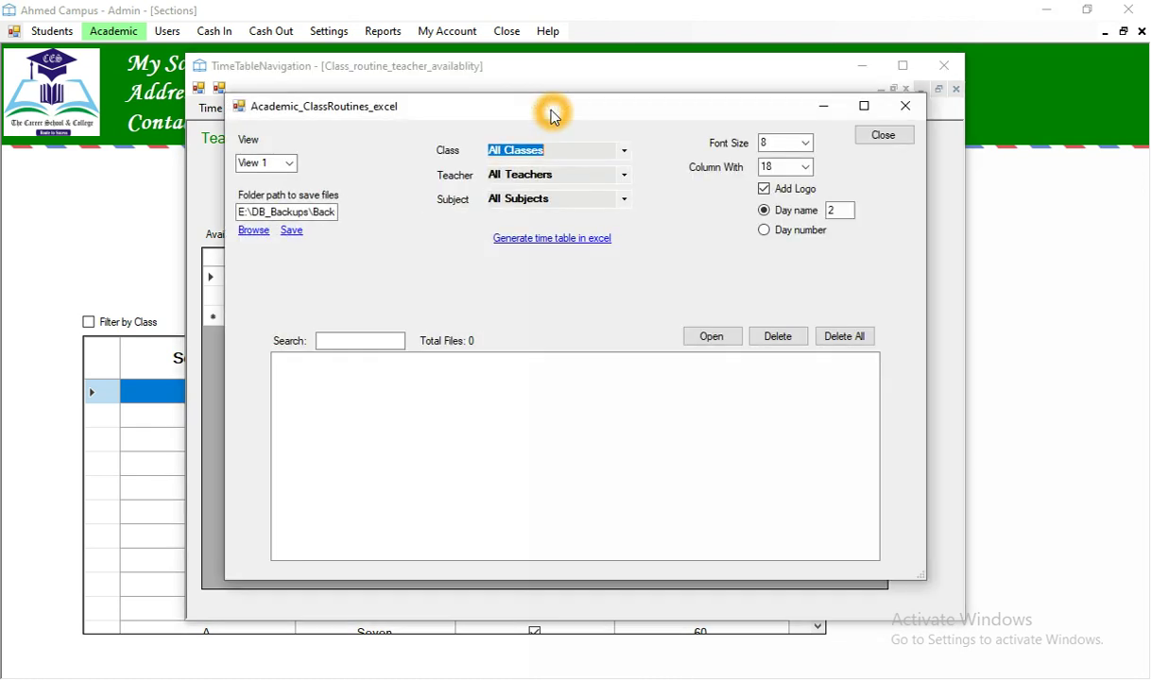
{"action": "left_click", "coordinate": [578, 106]}
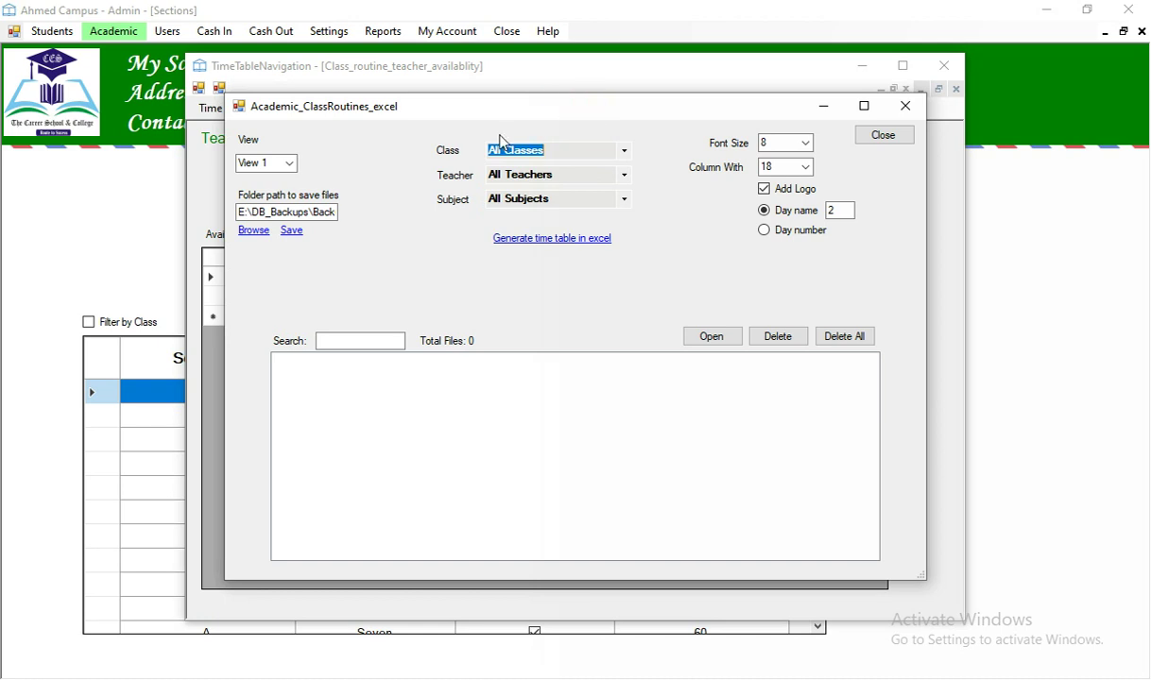
{"action": "left_click", "coordinate": [475, 177]}
{"action": "left_click", "coordinate": [610, 200]}
{"action": "left_click", "coordinate": [611, 217]}
{"action": "left_click", "coordinate": [626, 246]}
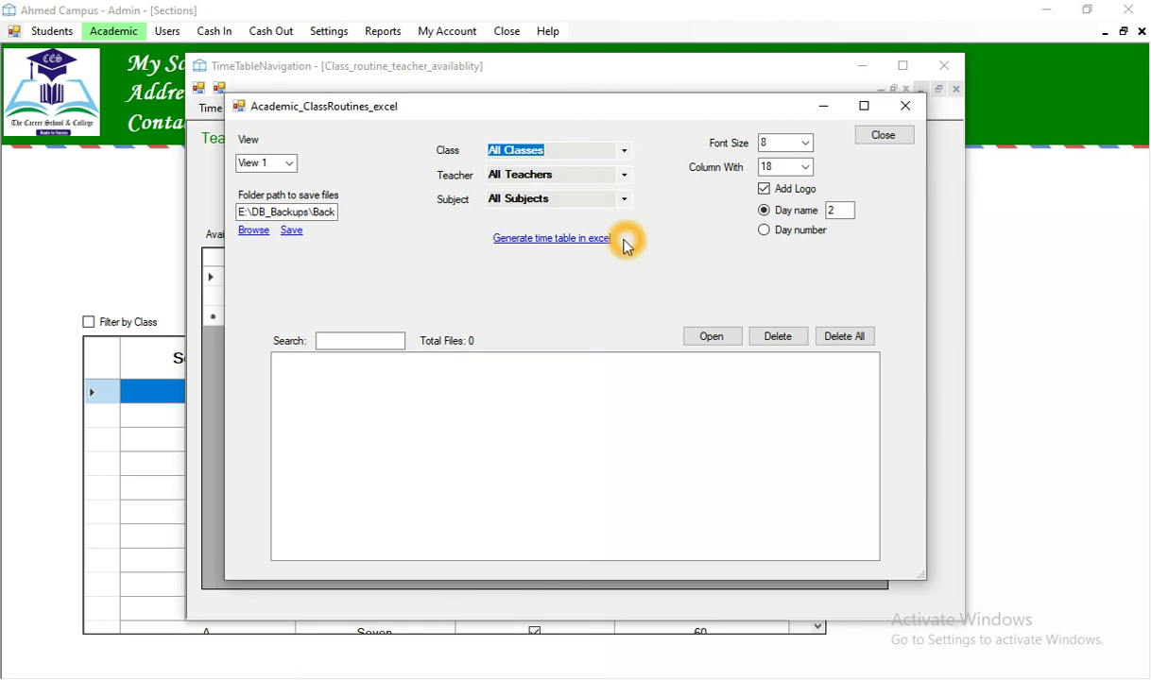
{"action": "left_click", "coordinate": [571, 242]}
{"action": "left_click", "coordinate": [579, 257]}
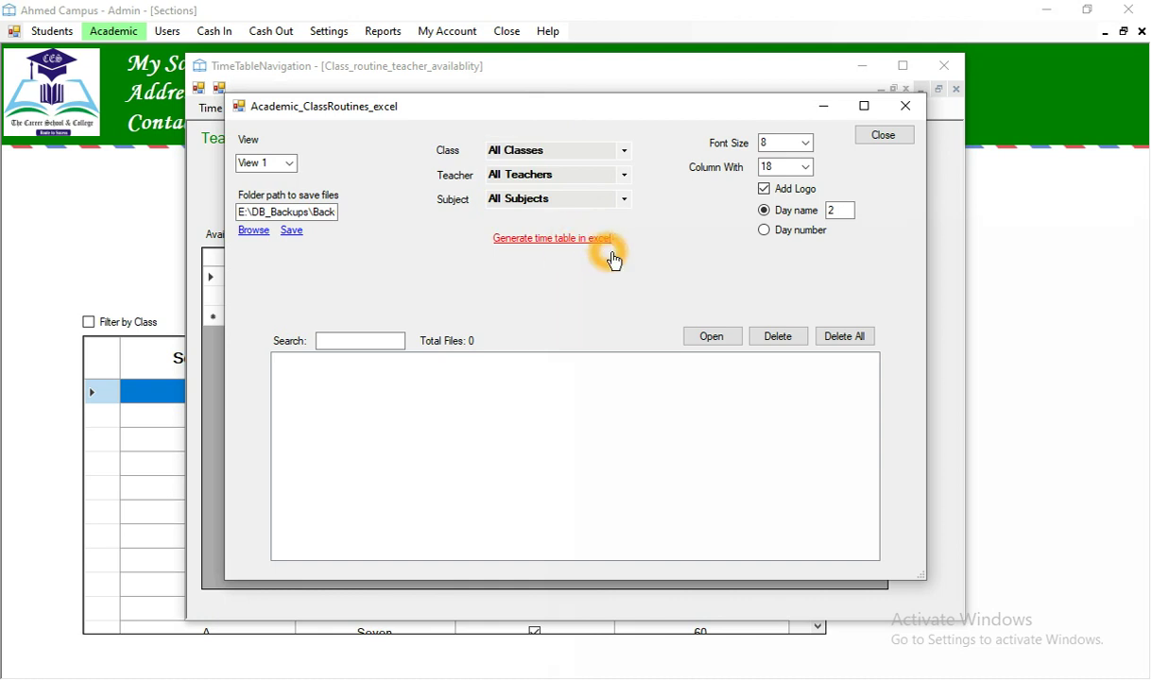
{"action": "left_click", "coordinate": [529, 241]}
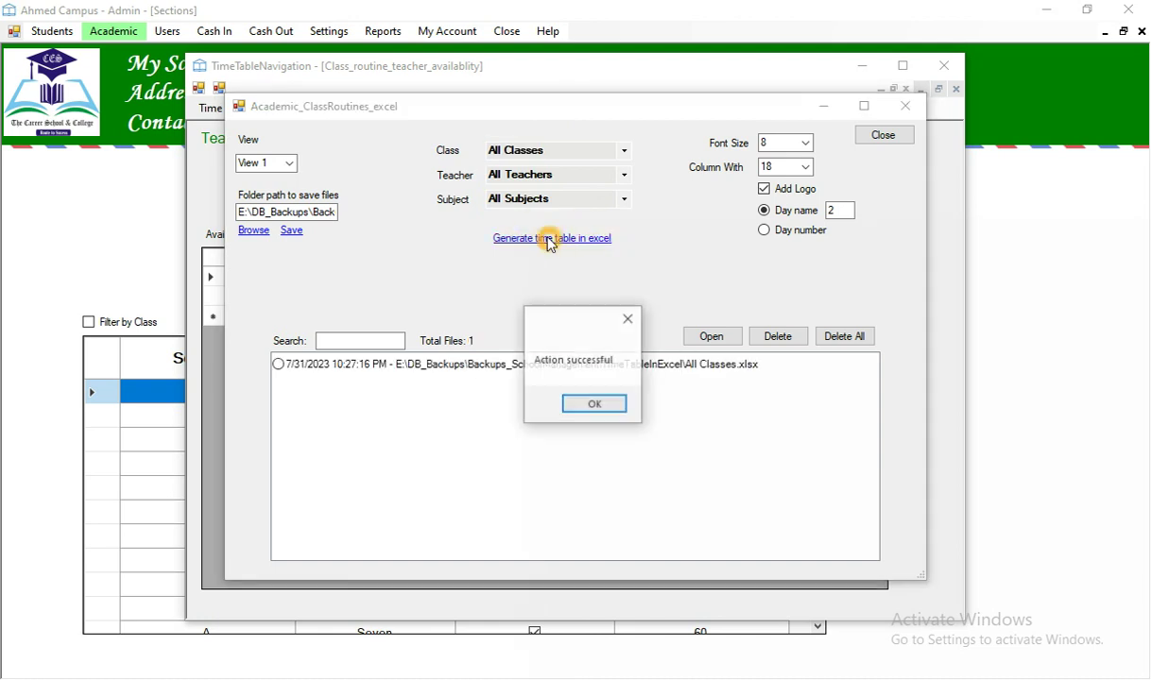
{"action": "left_click", "coordinate": [595, 404]}
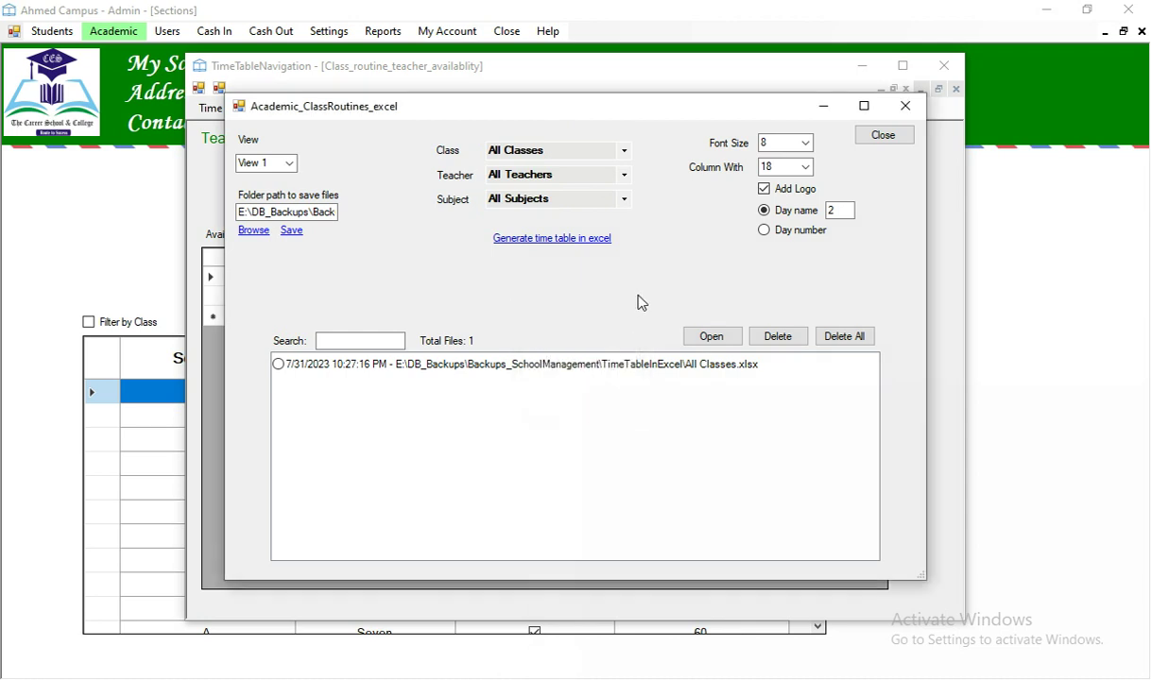
Show the generated timetable file in its TimeTableInExcel folder and open All Classes.xlsx in Excel
{"action": "left_click", "coordinate": [610, 369]}
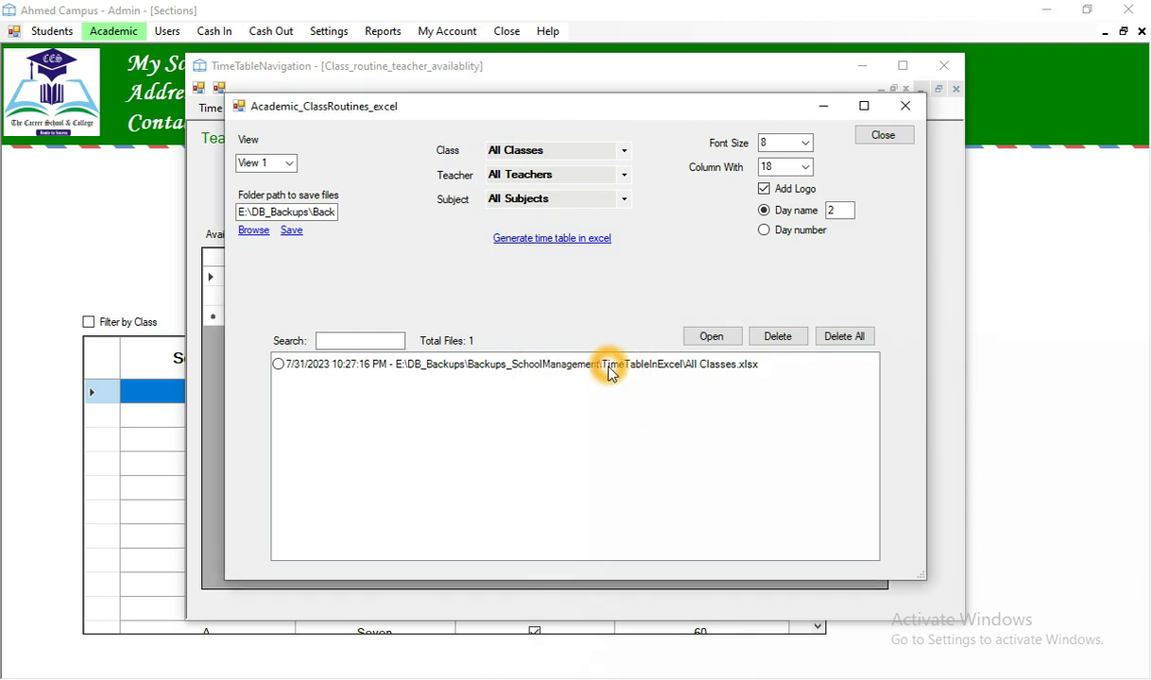
{"action": "left_click", "coordinate": [610, 370]}
{"action": "left_click", "coordinate": [713, 340]}
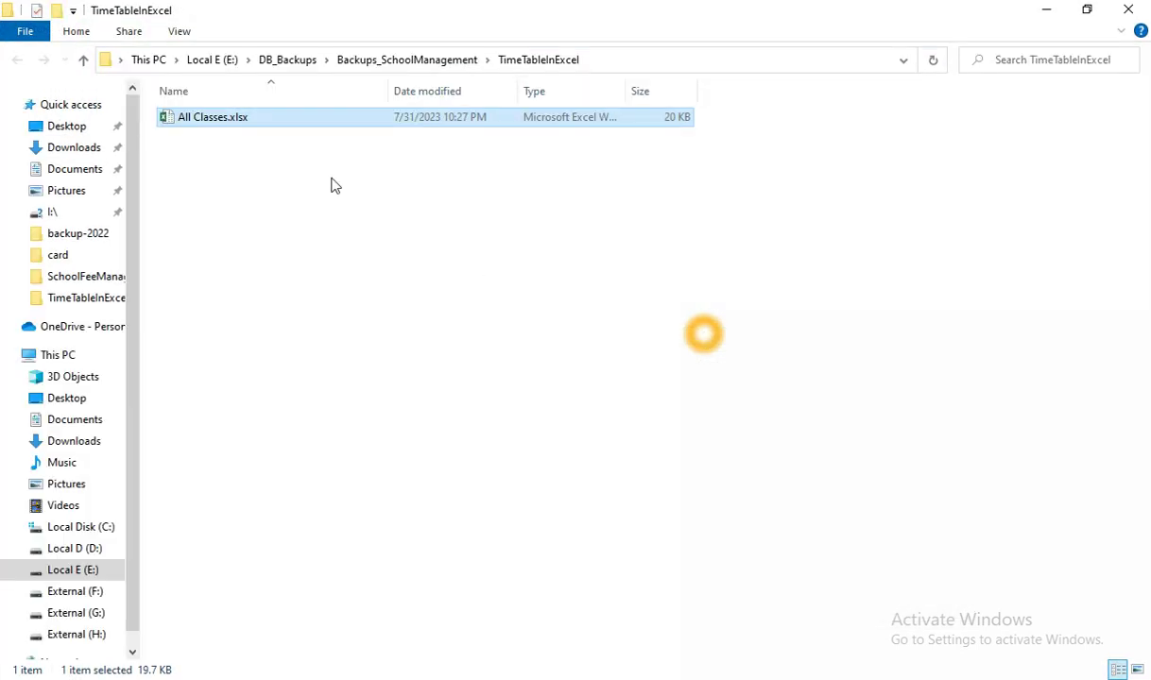
{"action": "left_click", "coordinate": [312, 170]}
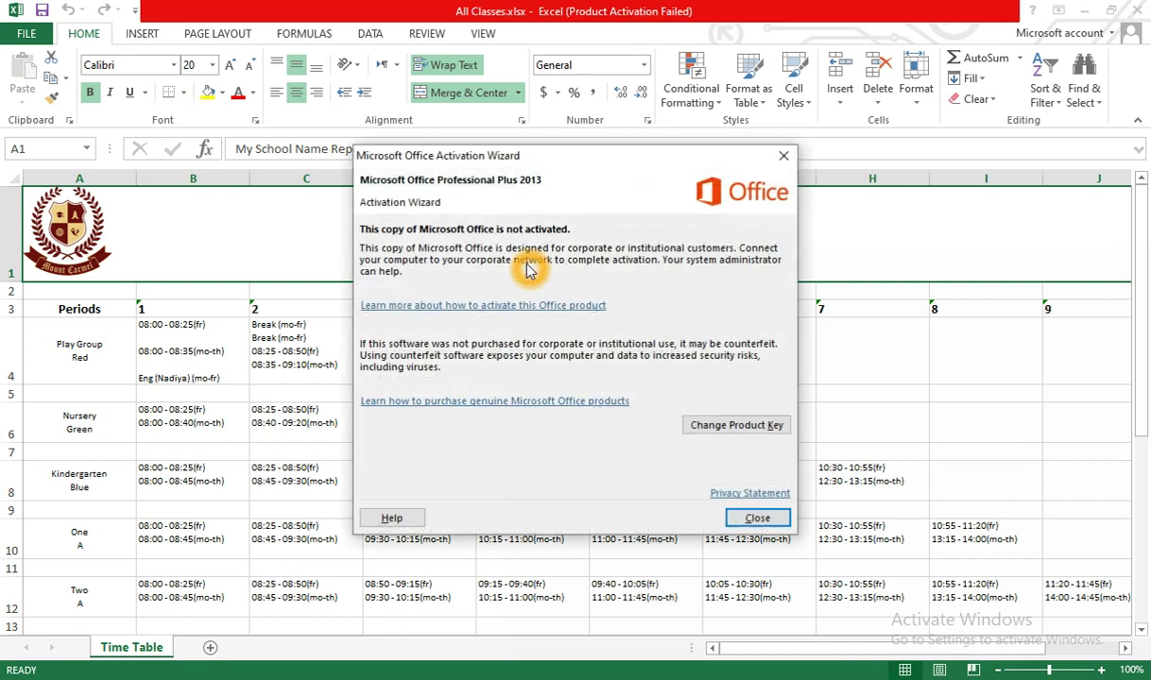
Dismiss the Office activation wizard and review the logo, report title and class rows of the All Classes timetable
{"action": "left_click", "coordinate": [749, 518]}
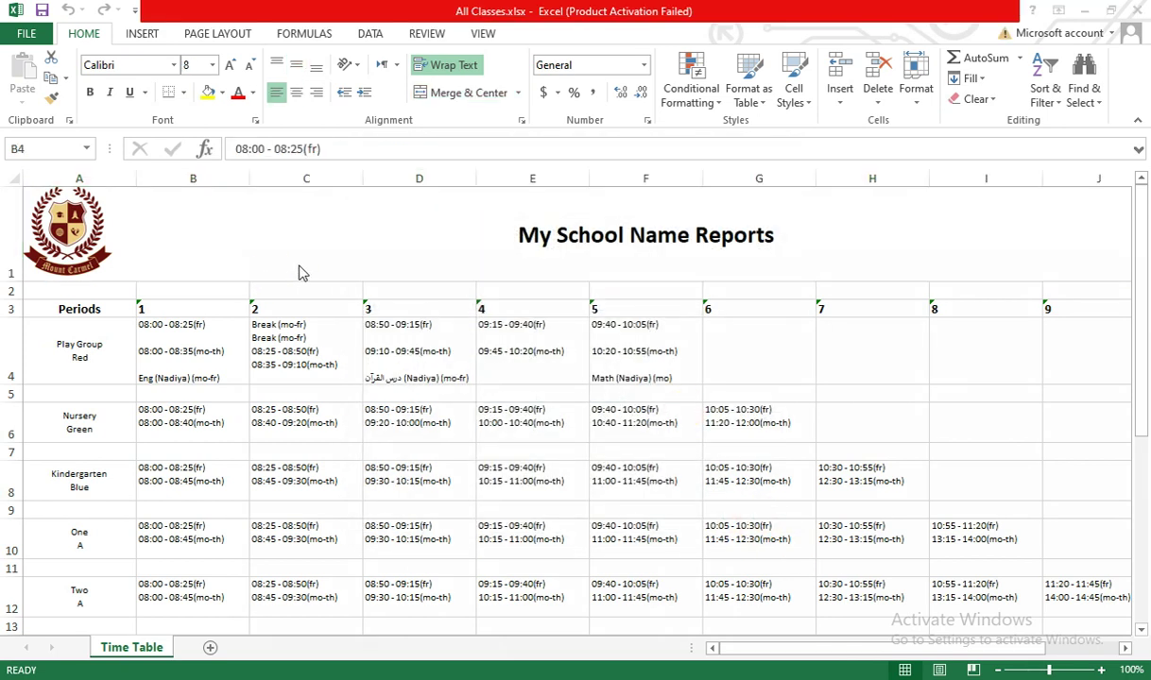
{"action": "left_click", "coordinate": [68, 235]}
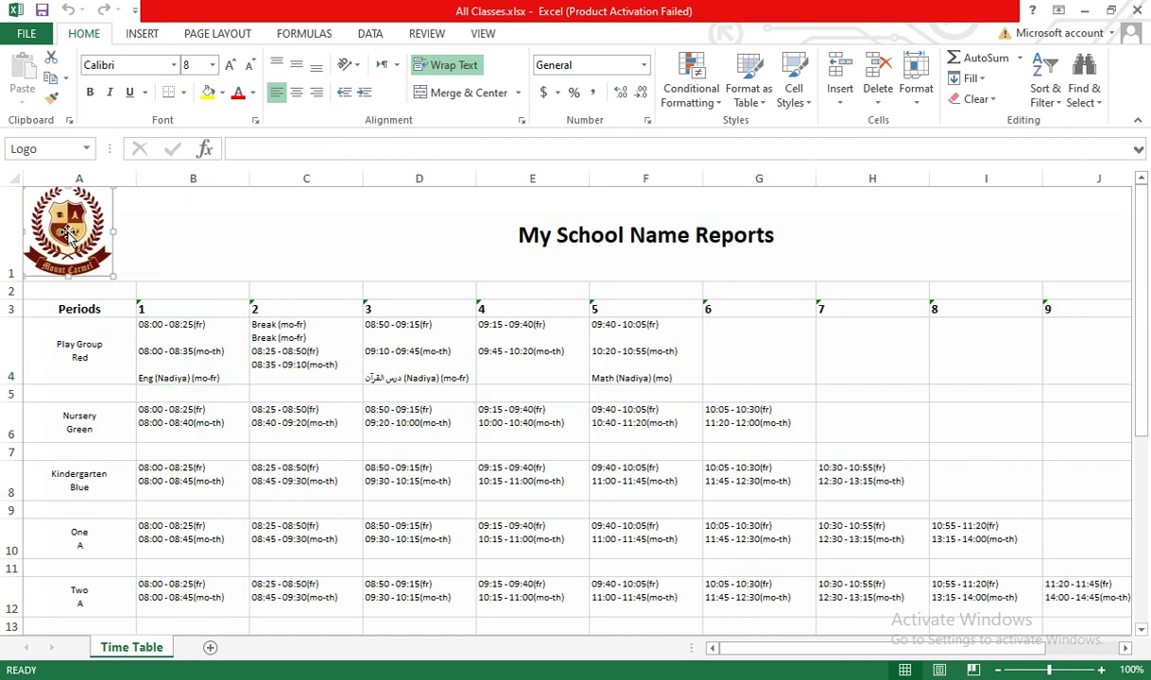
{"action": "left_click", "coordinate": [675, 243]}
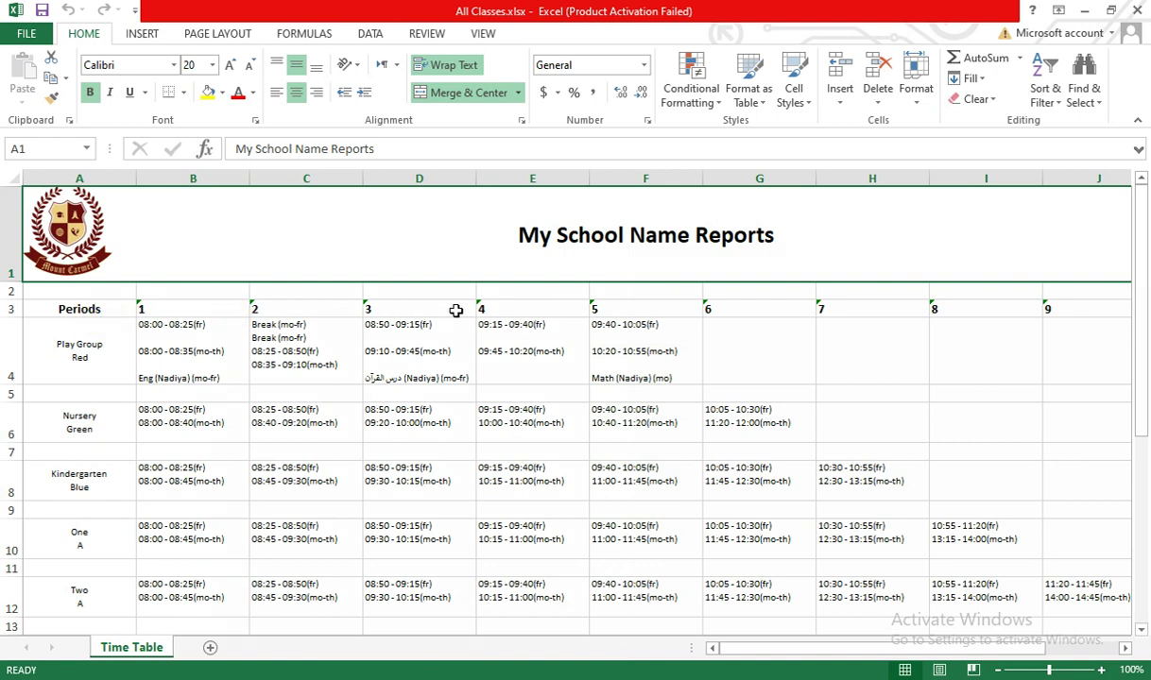
{"action": "left_click_drag", "start_coordinate": [766, 650], "coordinate": [699, 662]}
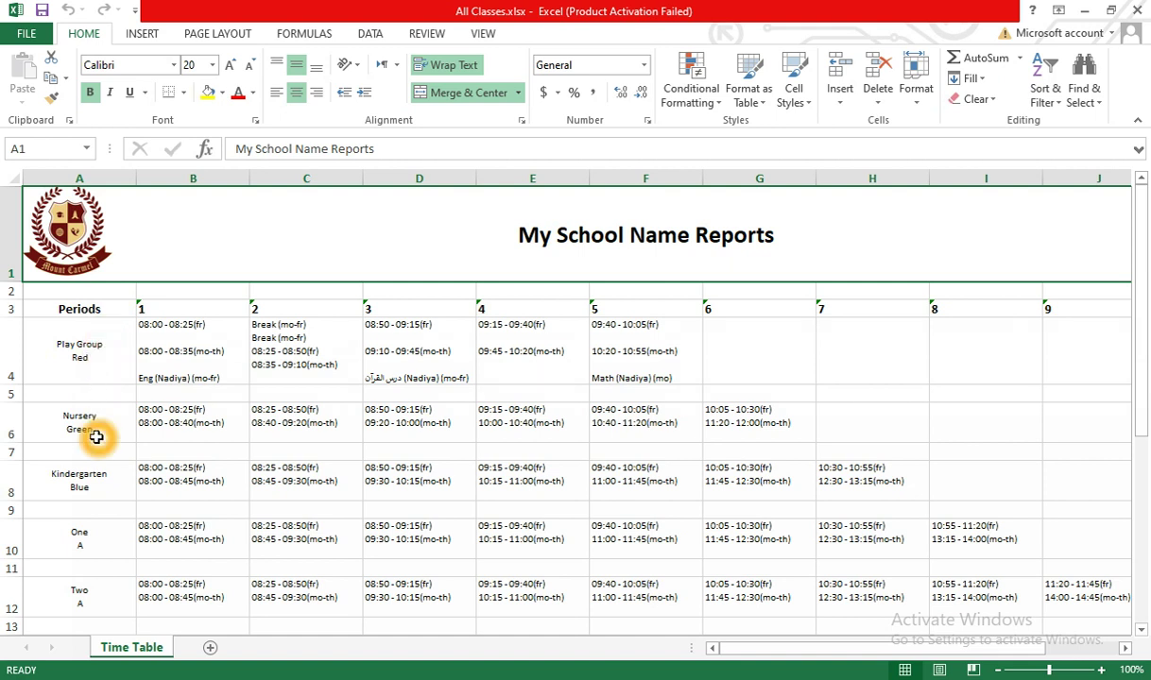
{"action": "scroll", "coordinate": [90, 496], "scroll_direction": "down", "scroll_amount": 3}
{"action": "scroll", "coordinate": [92, 496], "scroll_direction": "up", "scroll_amount": 3}
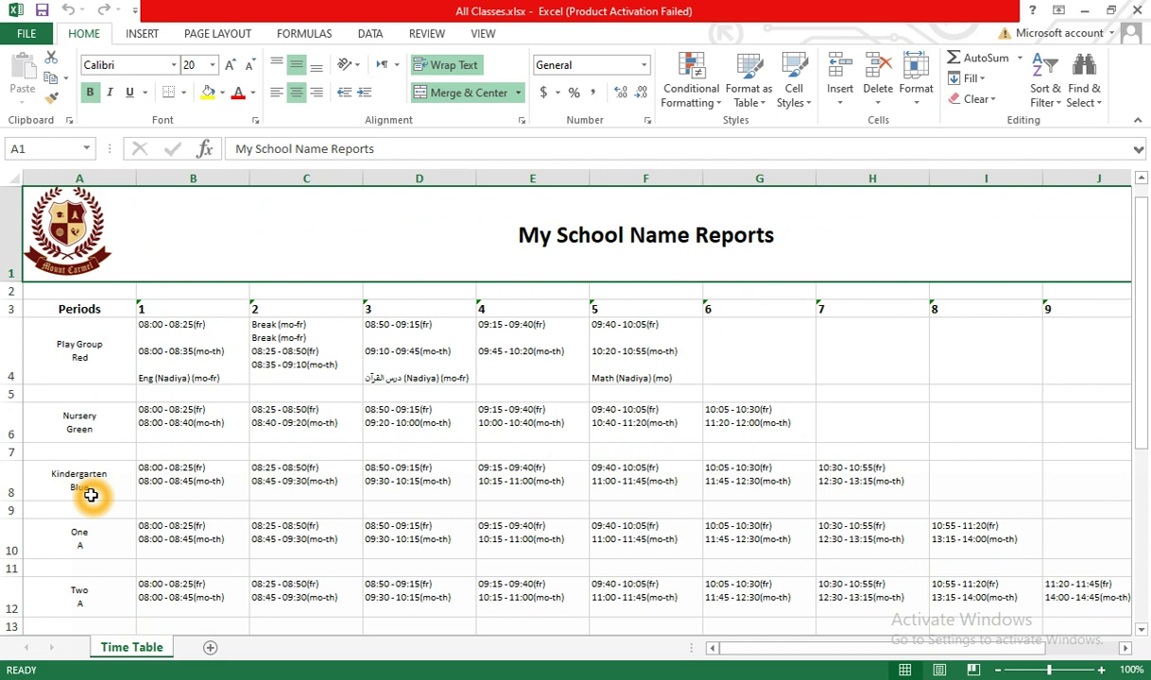
Examine the period 1 heading and the Play Group Red class label in the timetable
{"action": "left_click", "coordinate": [189, 352]}
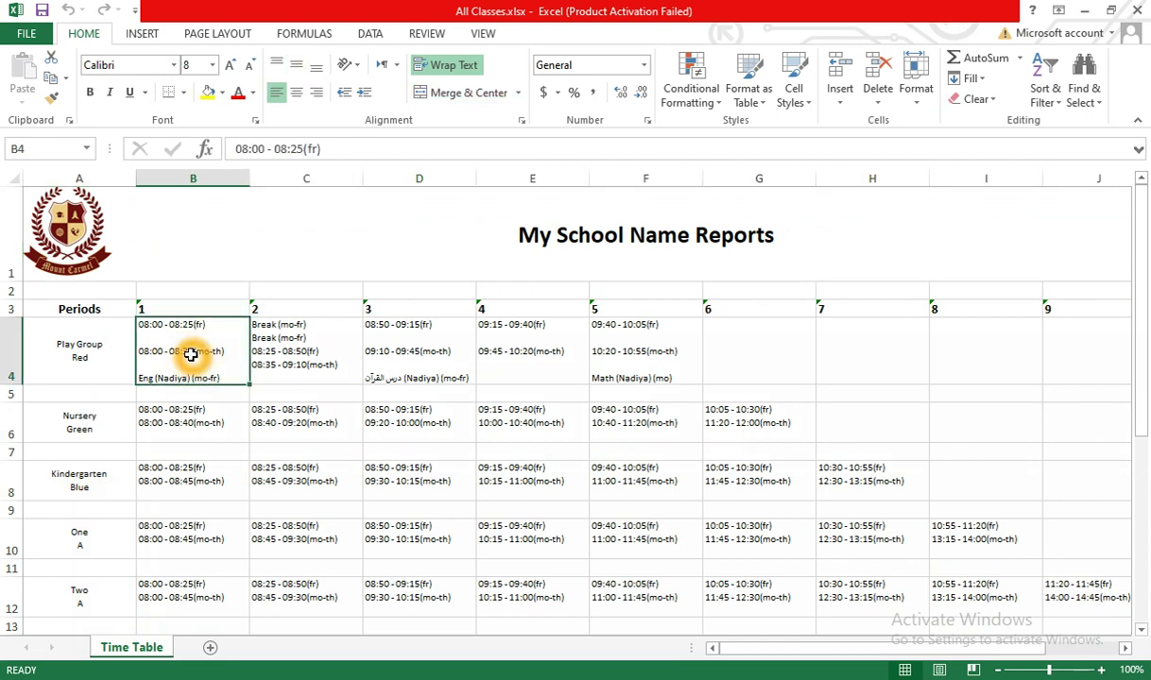
{"action": "scroll", "coordinate": [191, 353], "scroll_direction": "up", "scroll_amount": 7, "text": "ctrl"}
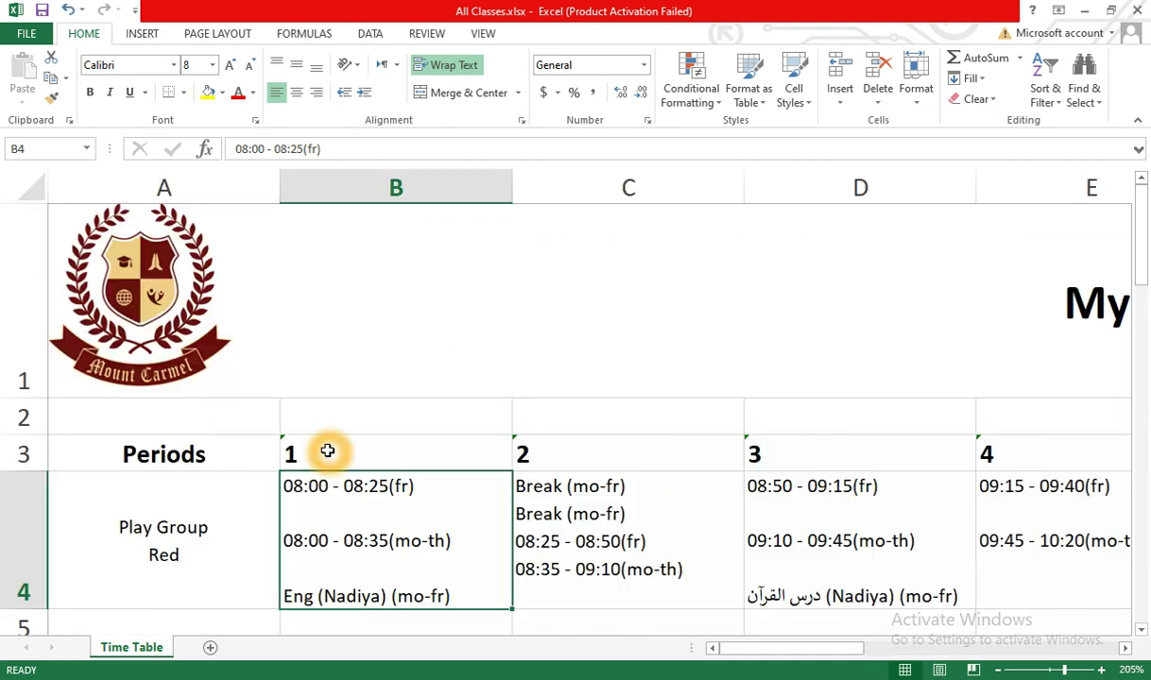
{"action": "left_click", "coordinate": [327, 451]}
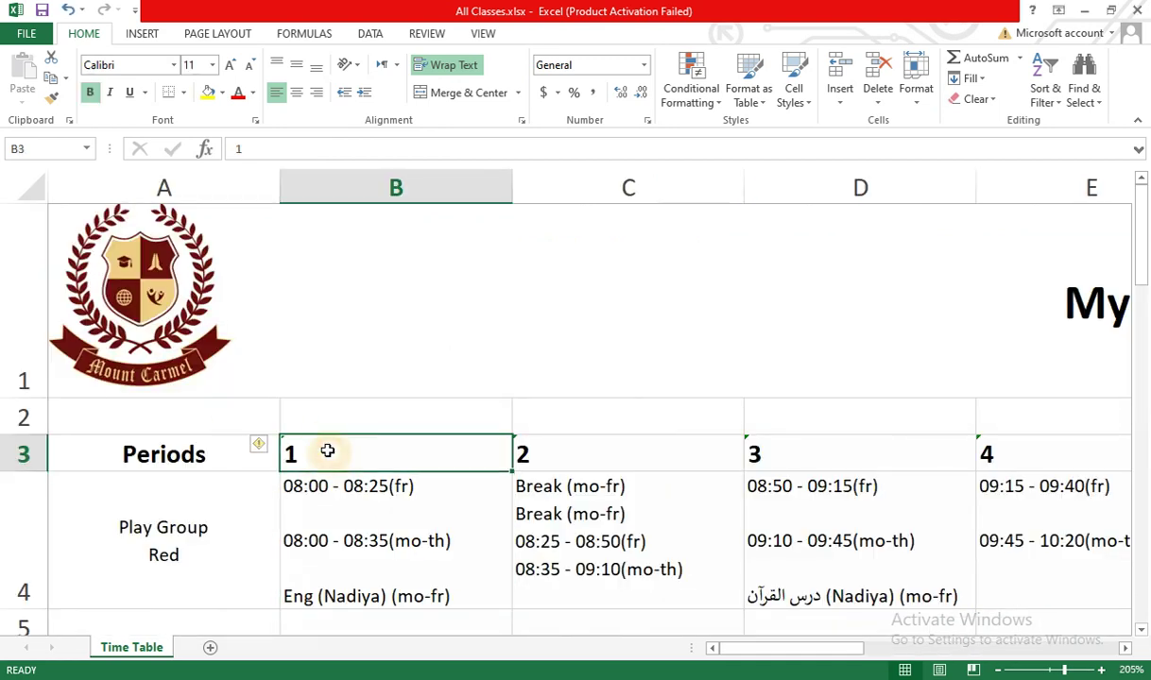
{"action": "left_click", "coordinate": [190, 565]}
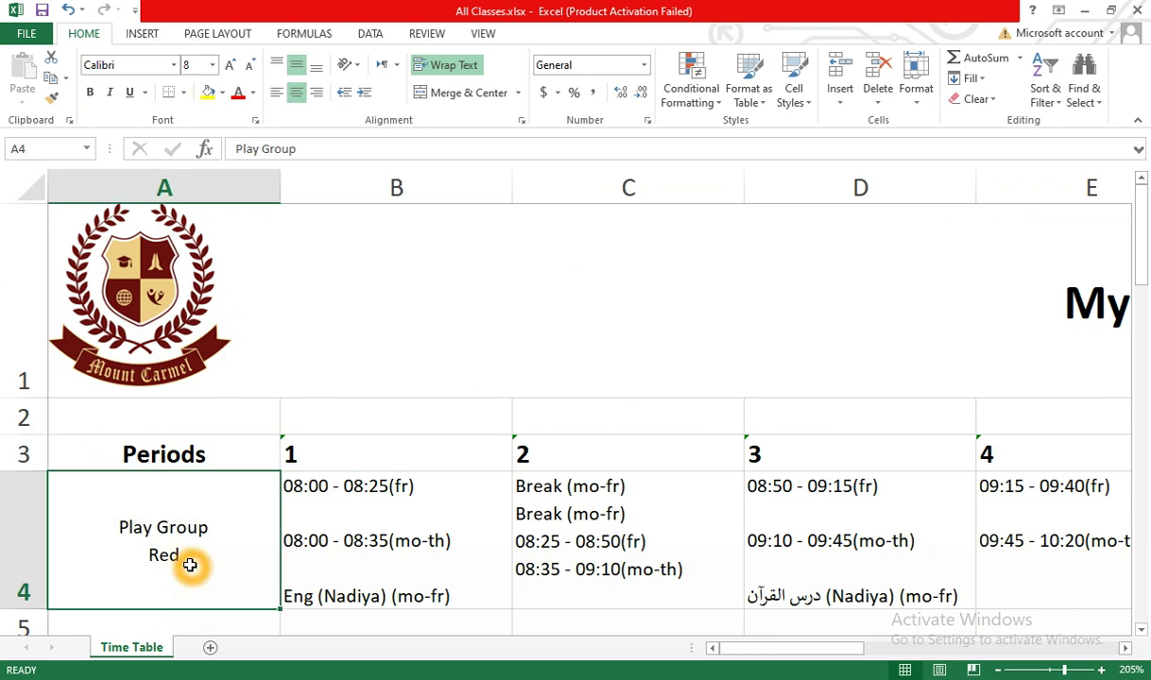
{"action": "left_click", "coordinate": [223, 555]}
Read the Friday and Monday-to-Thursday timings in the Play Group Red cell for period 1
{"action": "left_click", "coordinate": [376, 519]}
{"action": "left_click", "coordinate": [373, 518]}
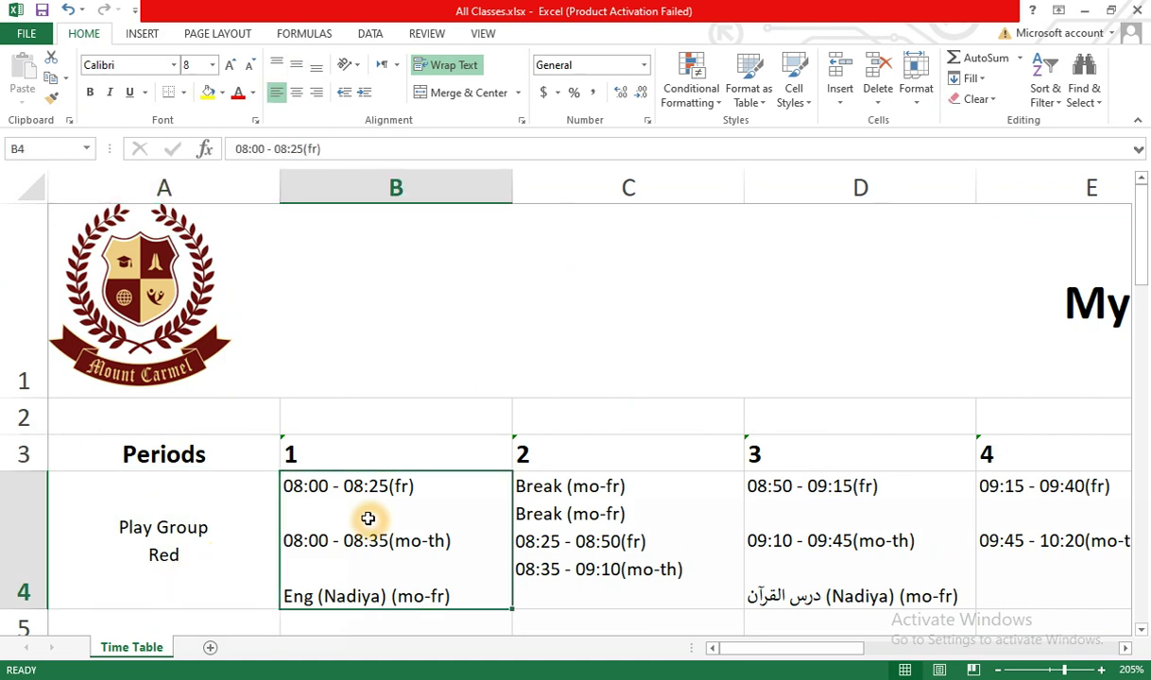
{"action": "left_click", "coordinate": [409, 537]}
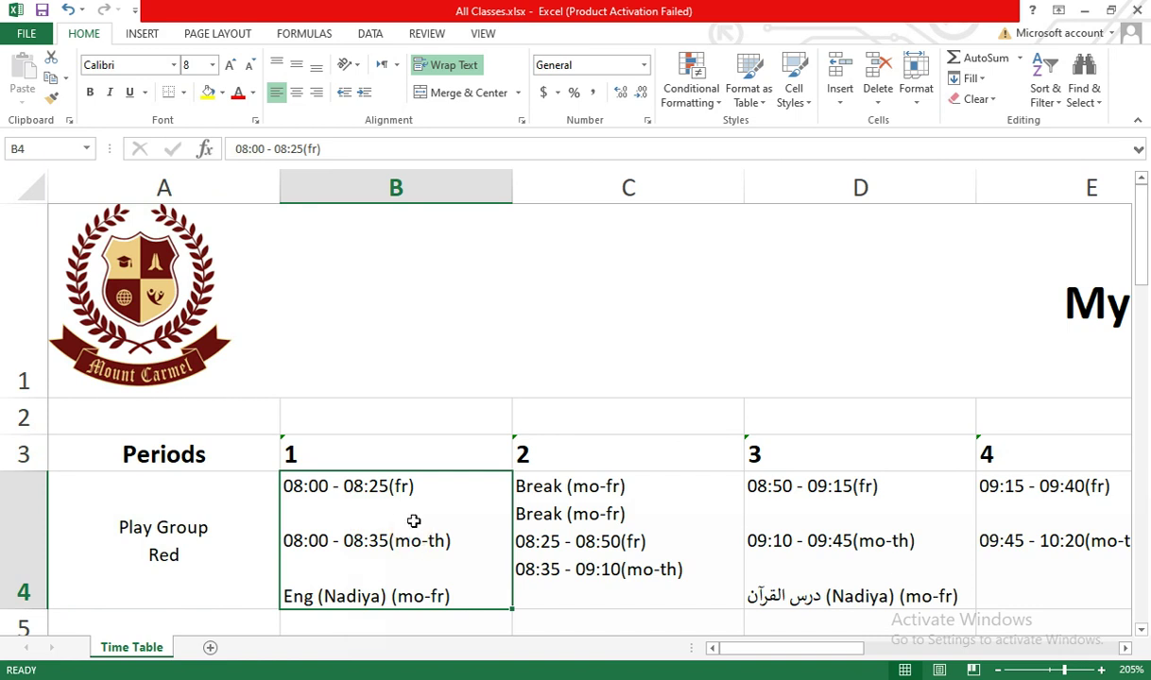
{"action": "left_click", "coordinate": [386, 494]}
{"action": "left_click", "coordinate": [407, 501]}
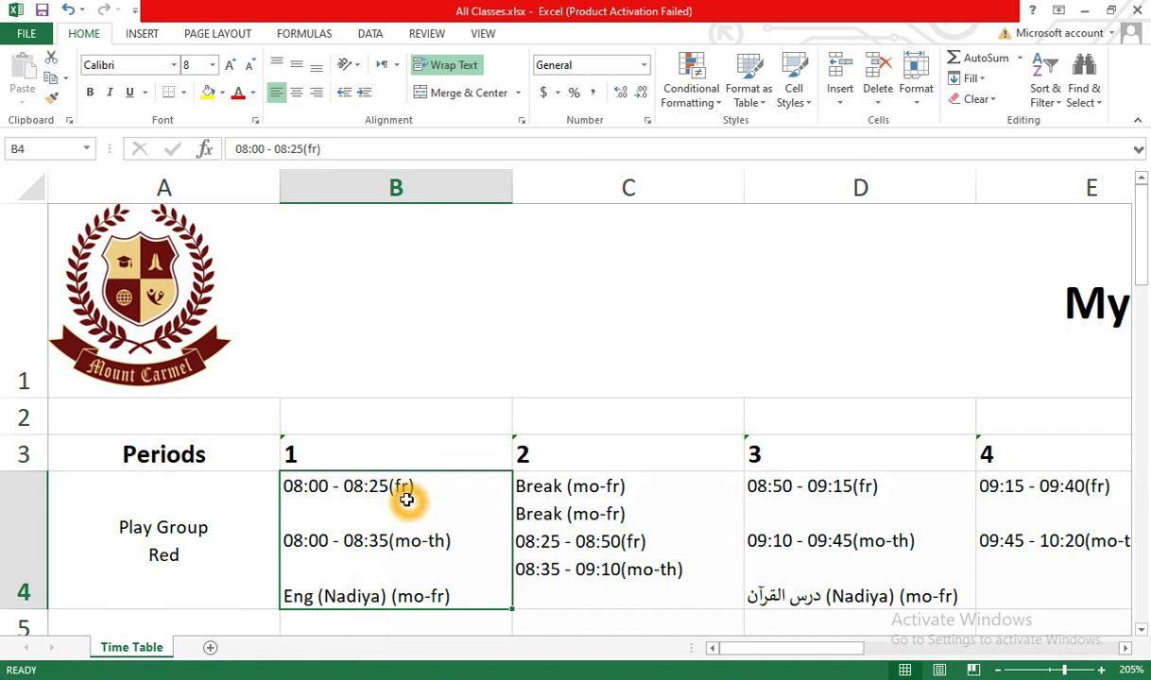
{"action": "left_click", "coordinate": [333, 498]}
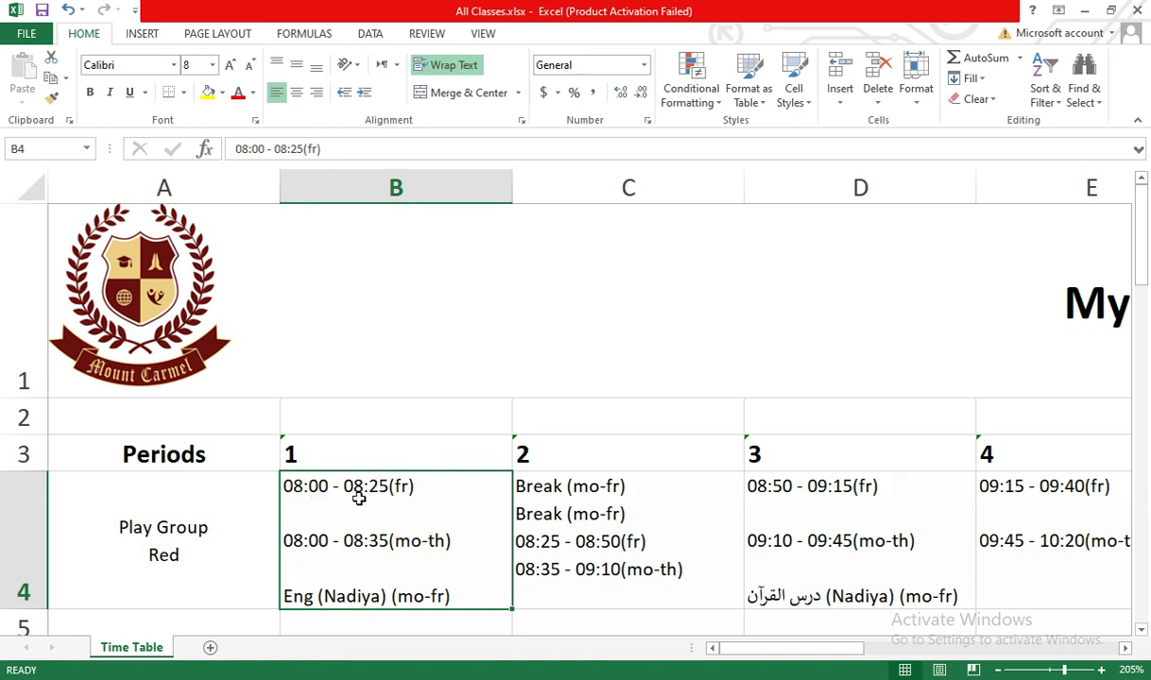
{"action": "left_click", "coordinate": [415, 494]}
{"action": "left_click", "coordinate": [388, 496]}
{"action": "left_click", "coordinate": [465, 552]}
{"action": "left_click", "coordinate": [458, 550]}
{"action": "left_click", "coordinate": [436, 548]}
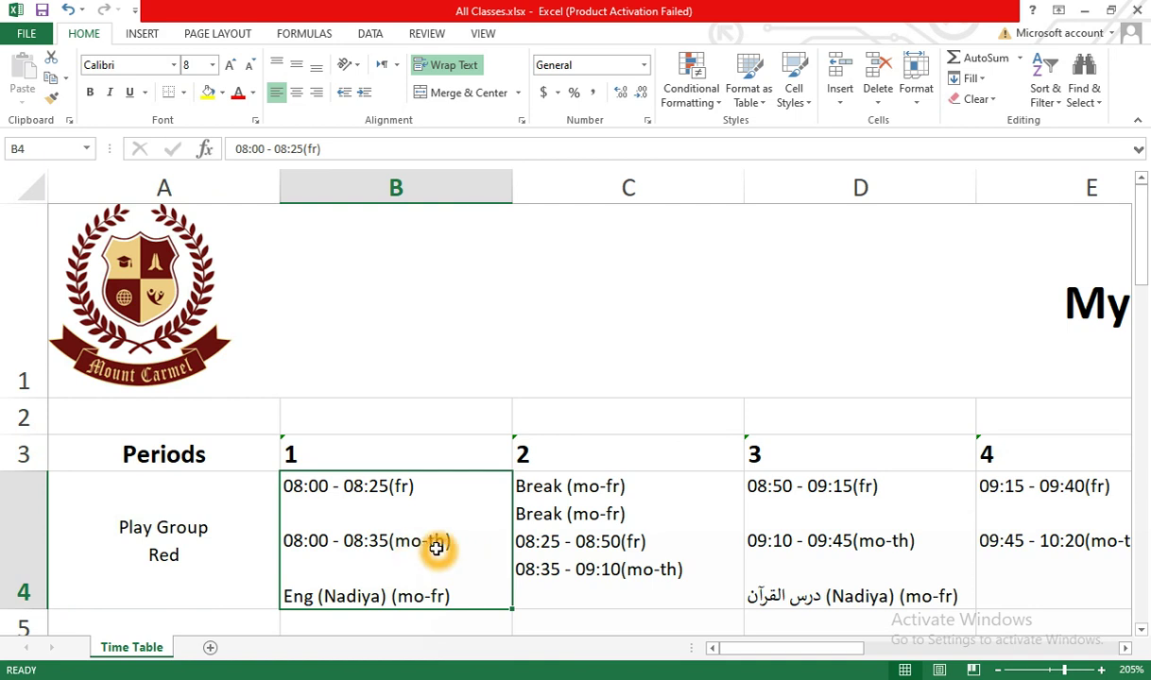
{"action": "left_click", "coordinate": [348, 550]}
{"action": "left_click", "coordinate": [395, 550]}
{"action": "left_click", "coordinate": [302, 556]}
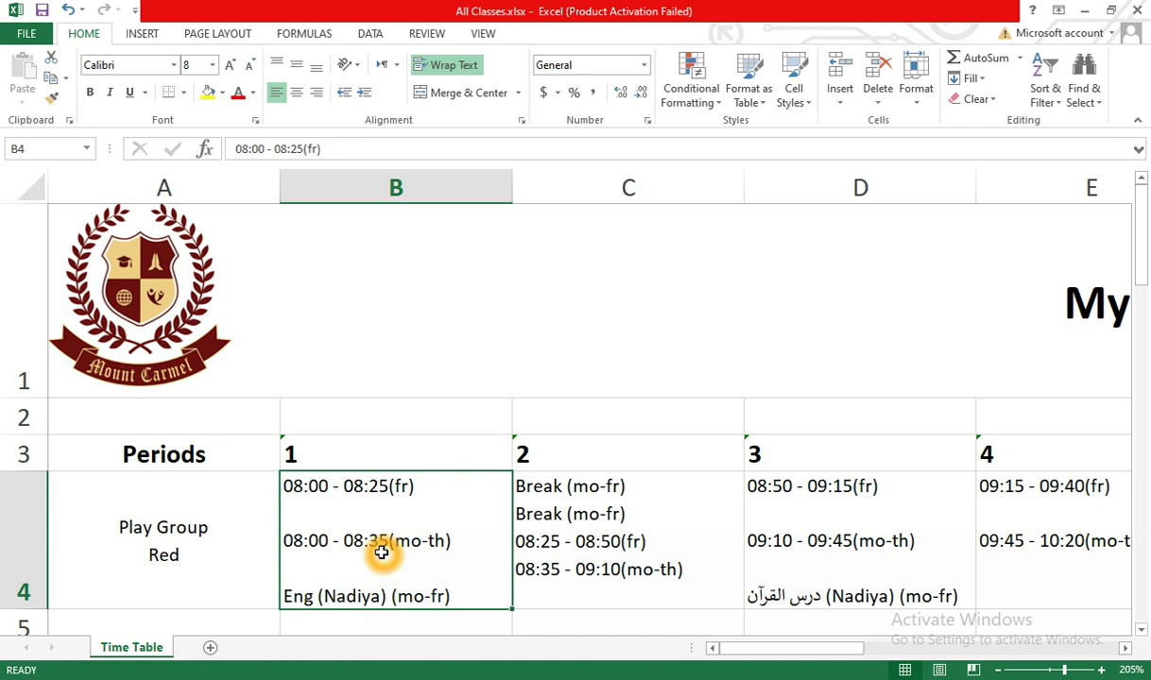
Check the subject, teacher and weekdays assigned to Play Group Red in period 1
{"action": "left_click", "coordinate": [326, 576]}
{"action": "left_click", "coordinate": [334, 585]}
{"action": "left_click", "coordinate": [406, 601]}
{"action": "left_click", "coordinate": [429, 596]}
{"action": "left_click", "coordinate": [370, 597]}
{"action": "left_click", "coordinate": [369, 596]}
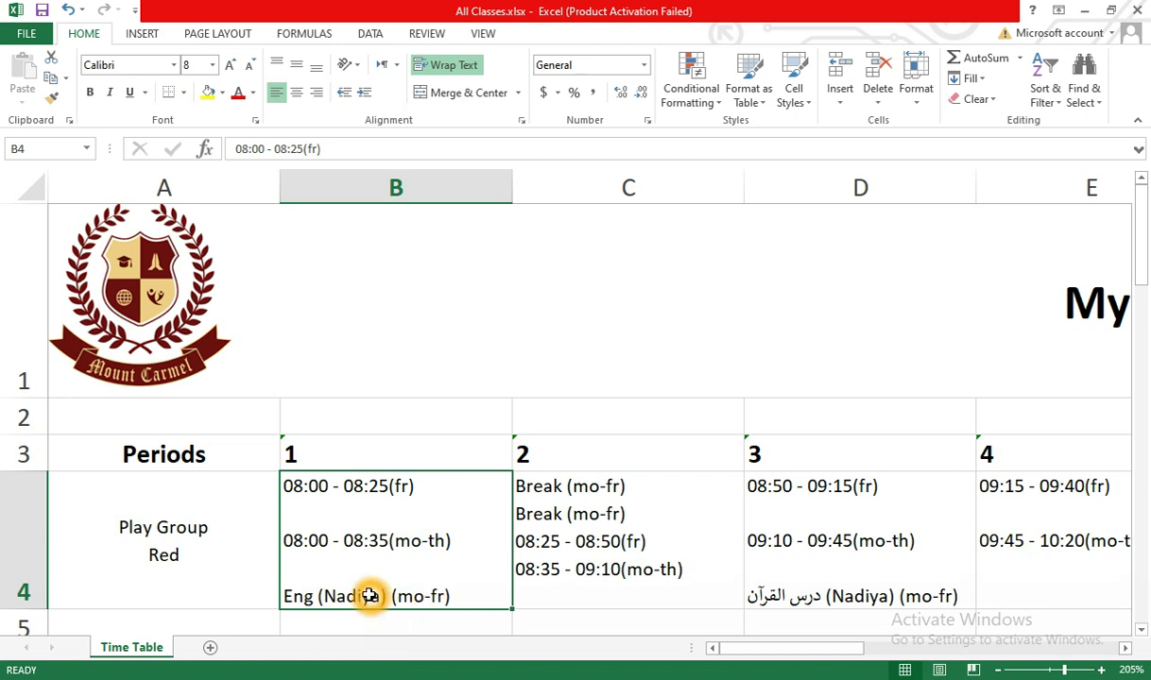
{"action": "left_click", "coordinate": [449, 592]}
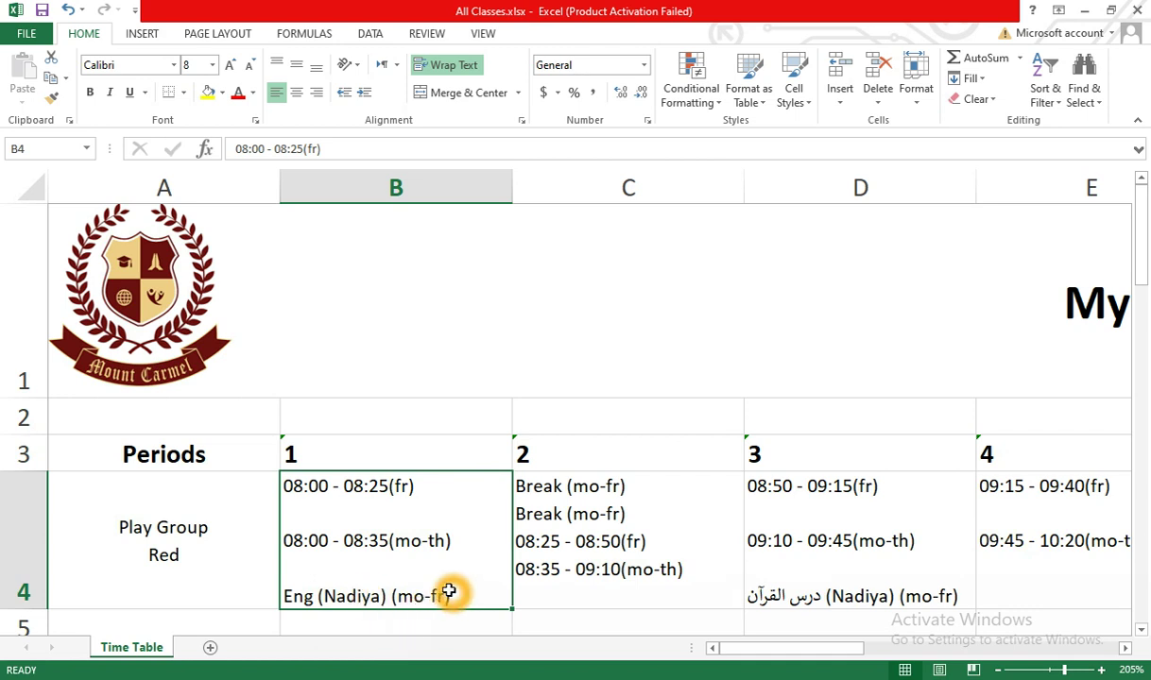
Review Play Group Red's entries for periods 2 to 4 and look through the remaining class rows of the timetable
{"action": "scroll", "coordinate": [448, 592], "scroll_direction": "down", "scroll_amount": 7, "text": "ctrl"}
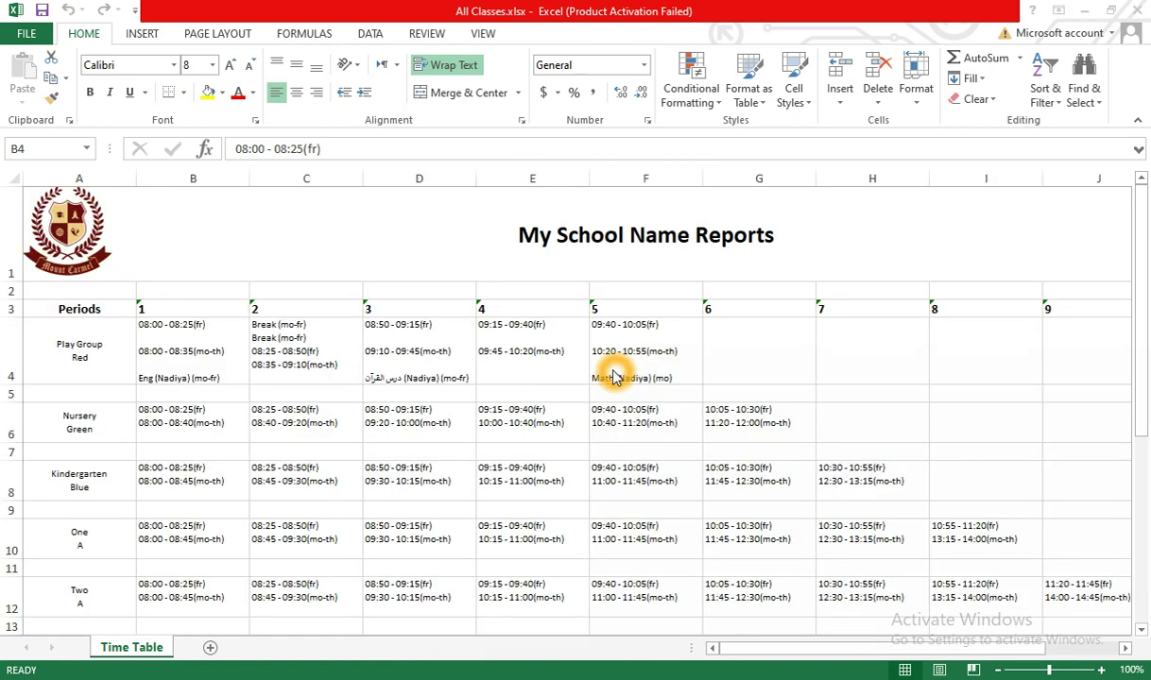
{"action": "left_click", "coordinate": [295, 352]}
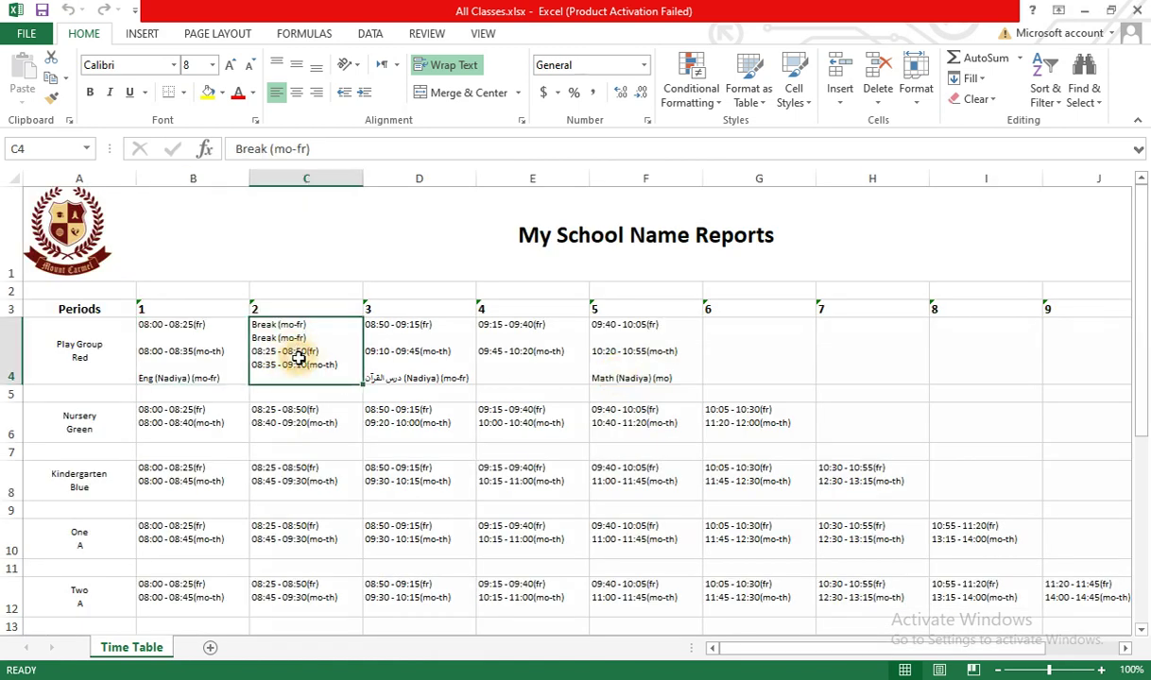
{"action": "left_click", "coordinate": [441, 376]}
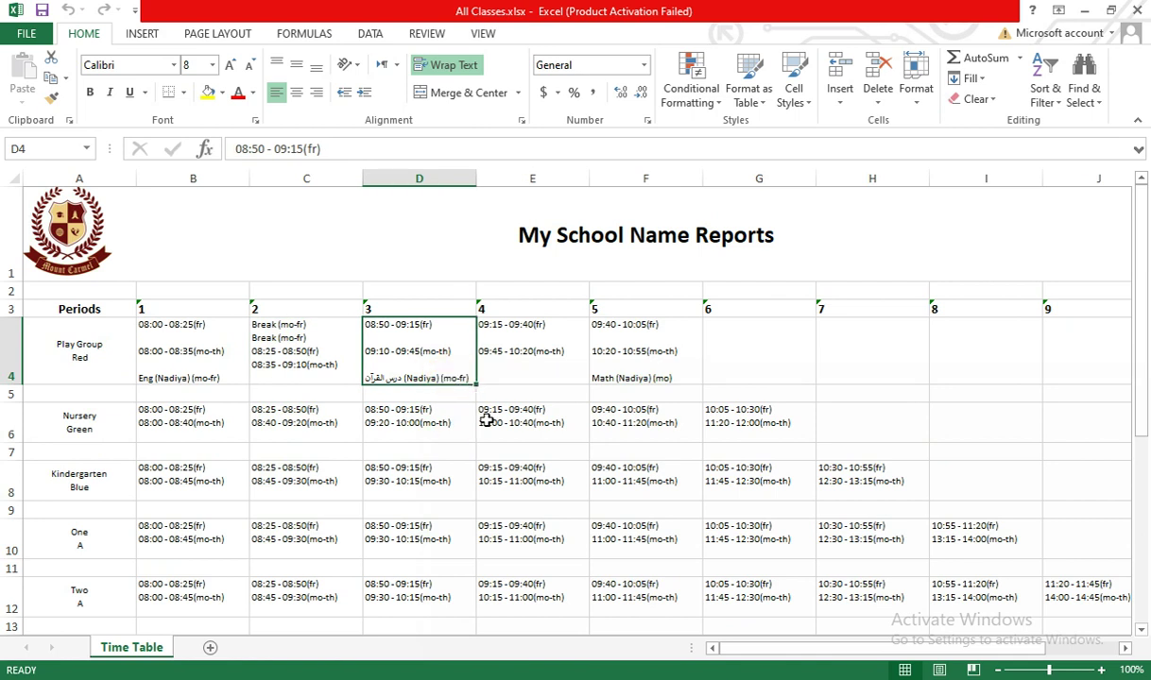
{"action": "left_click", "coordinate": [542, 373]}
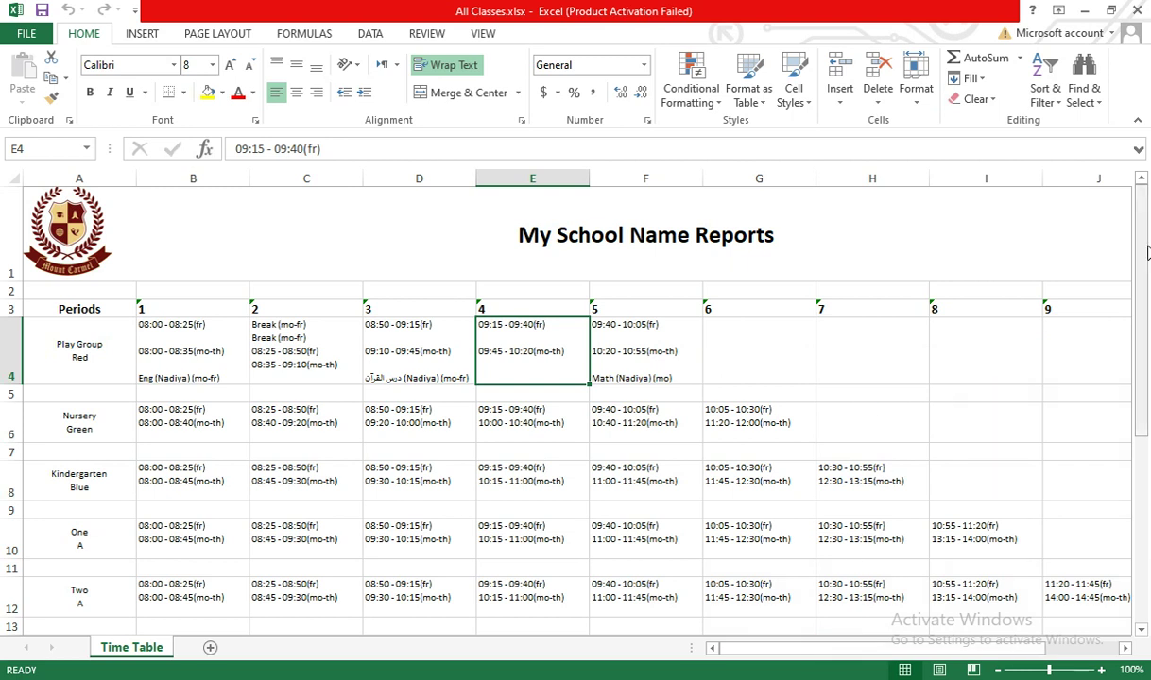
{"action": "left_click_drag", "start_coordinate": [1139, 189], "coordinate": [1147, 398]}
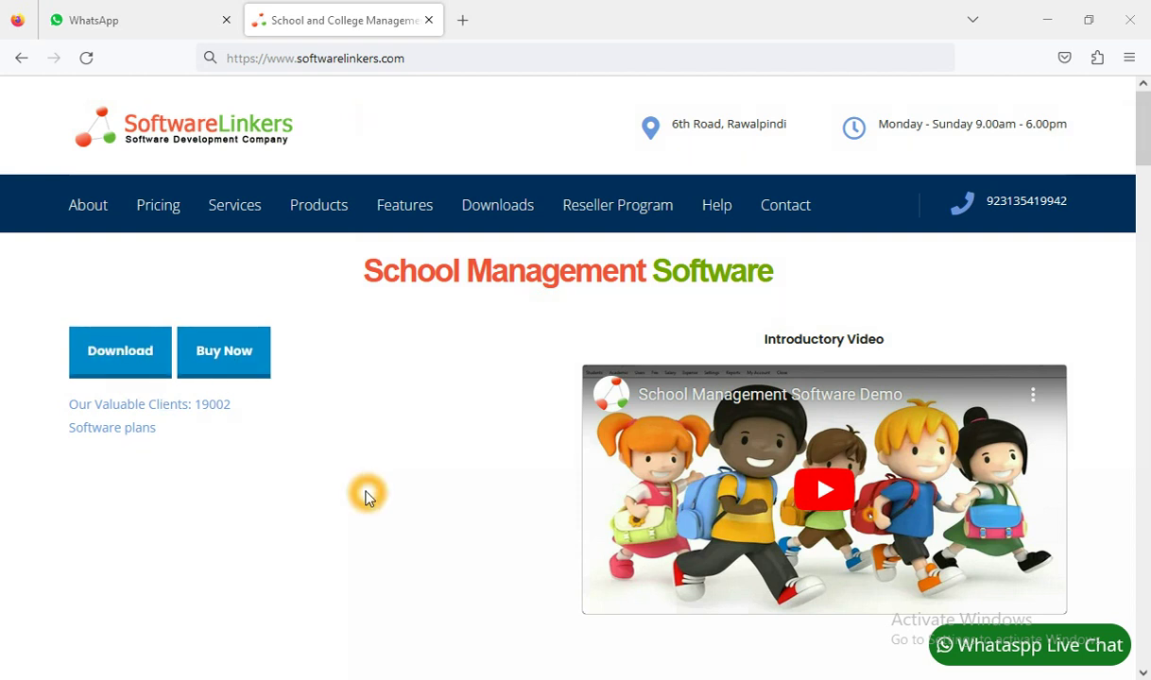
Switch to the Notepad document showing the support website, help hours and contact numbers
{"action": "key", "text": "alt+Tab"}
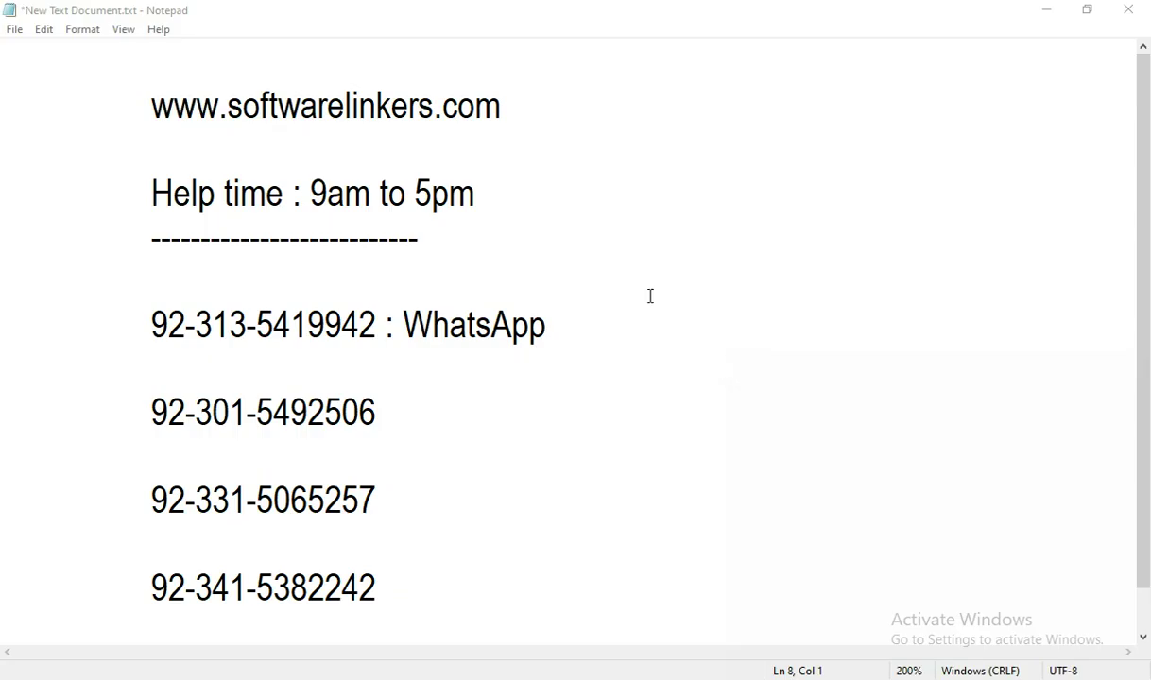